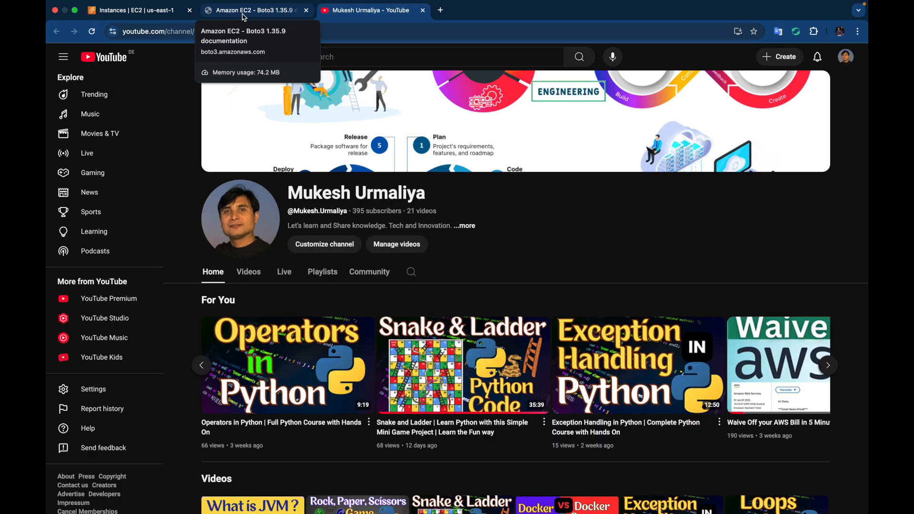
# Search the AWS console services for "vpc" and open the VPC dashboard in a new browser tab
pyautogui.click(134, 11)
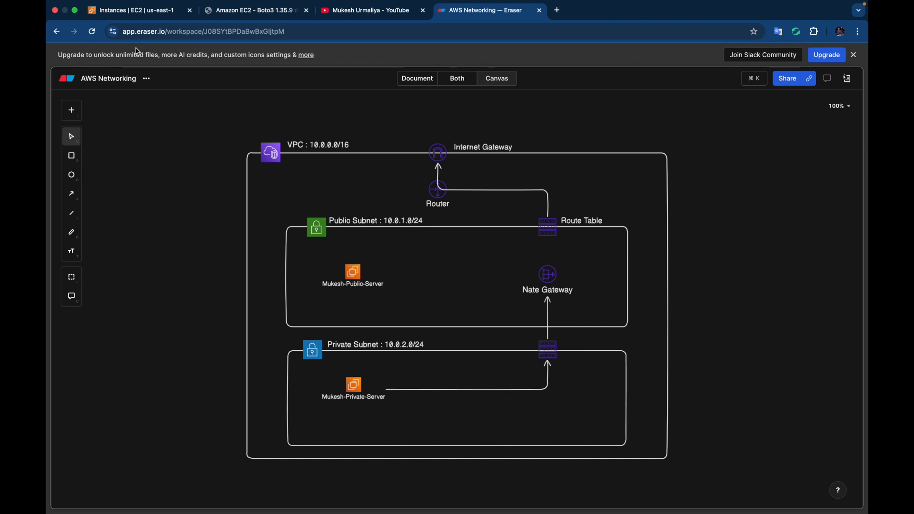
pyautogui.click(123, 12)
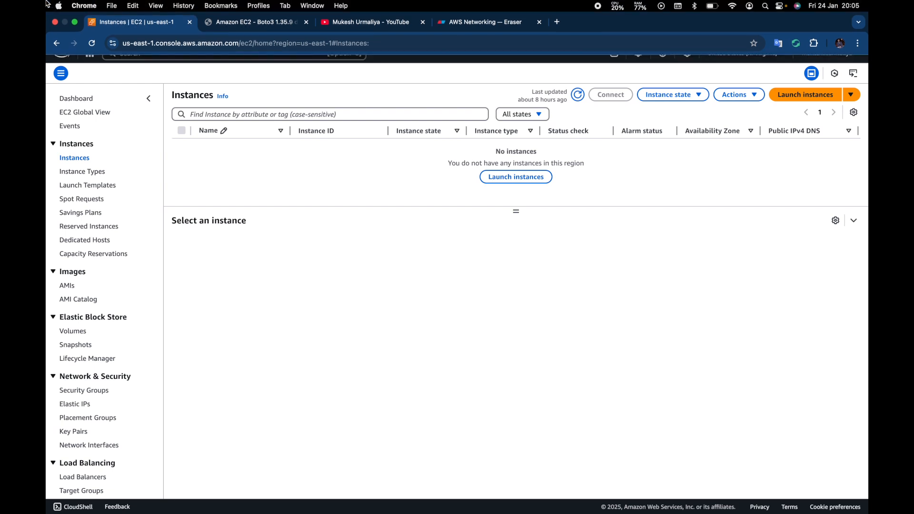
pyautogui.hotkey('alt', 's')
pyautogui.write('vpc')
pyautogui.keyDown('super'); pyautogui.click(259, 107); pyautogui.keyUp('super')
pyautogui.scroll(-1, 305, 286)
pyautogui.click(249, 15)
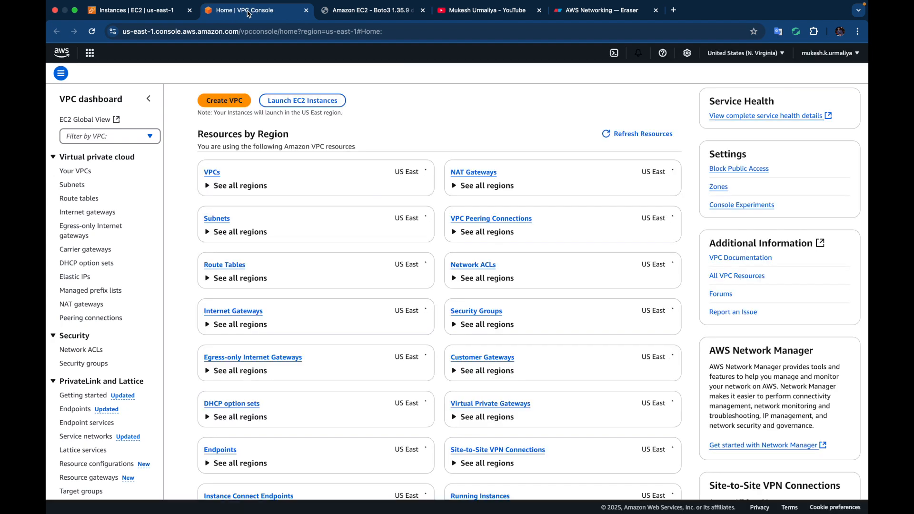
# Start creating a VPC with the VPC only option and set its name tag to mukesh-vpc
pyautogui.click(224, 100)
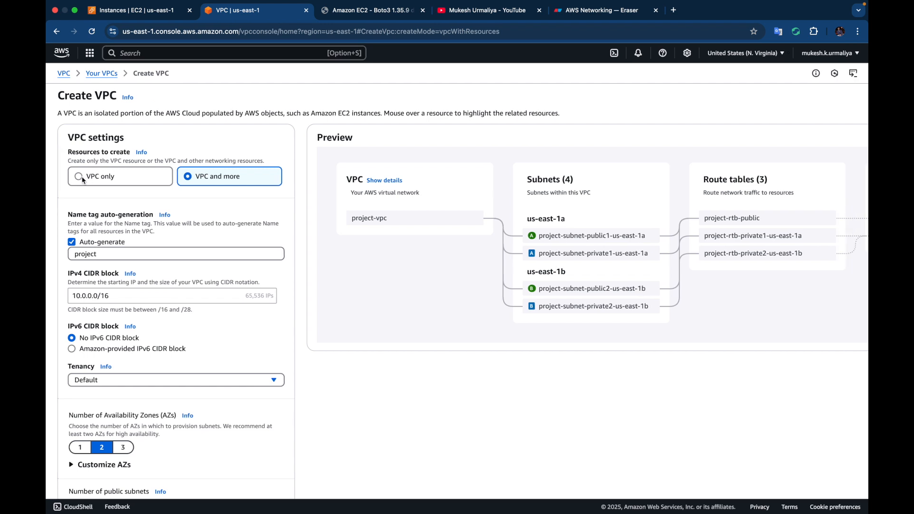
pyautogui.click(83, 179)
pyautogui.click(138, 224)
pyautogui.write('mu')
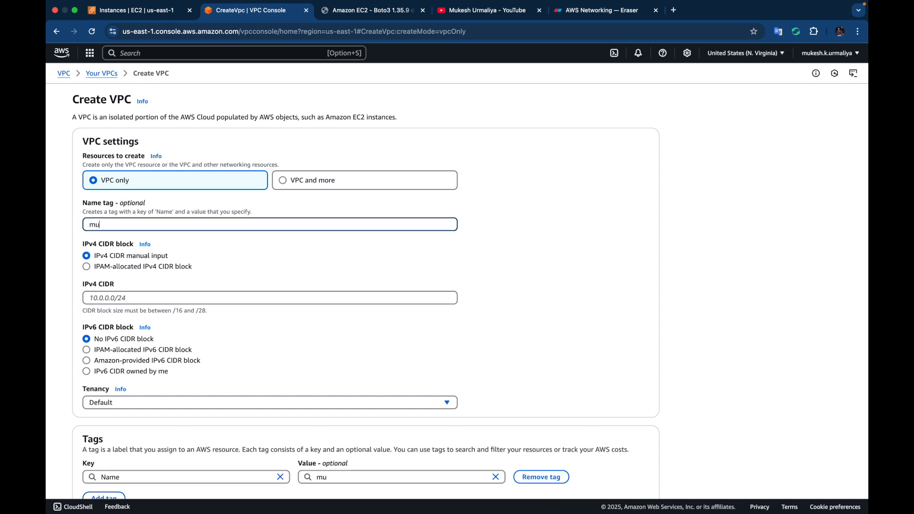
pyautogui.write('kesh-vpc')
# Consult the AWS Networking diagram in Eraser for the VPC address range and set the new VPC's IPv4 CIDR to 10.0.0.0/16
pyautogui.click(586, 13)
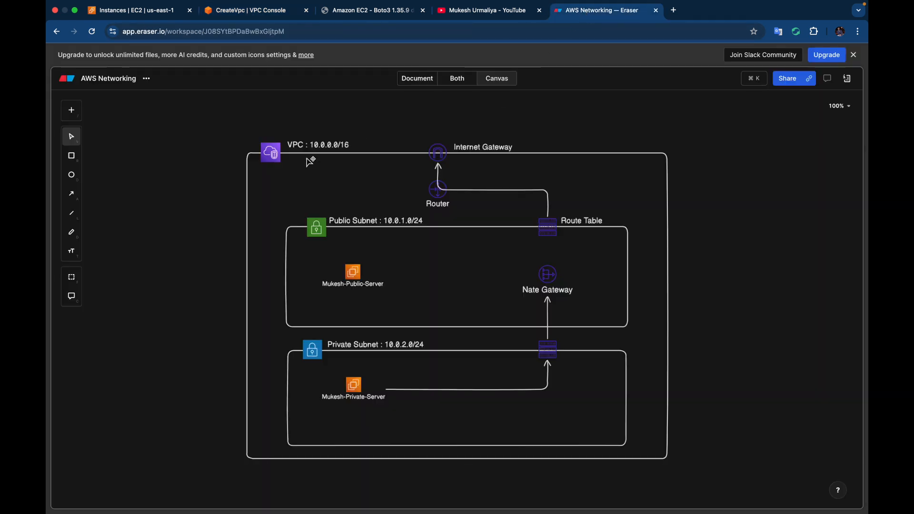
pyautogui.click(138, 10)
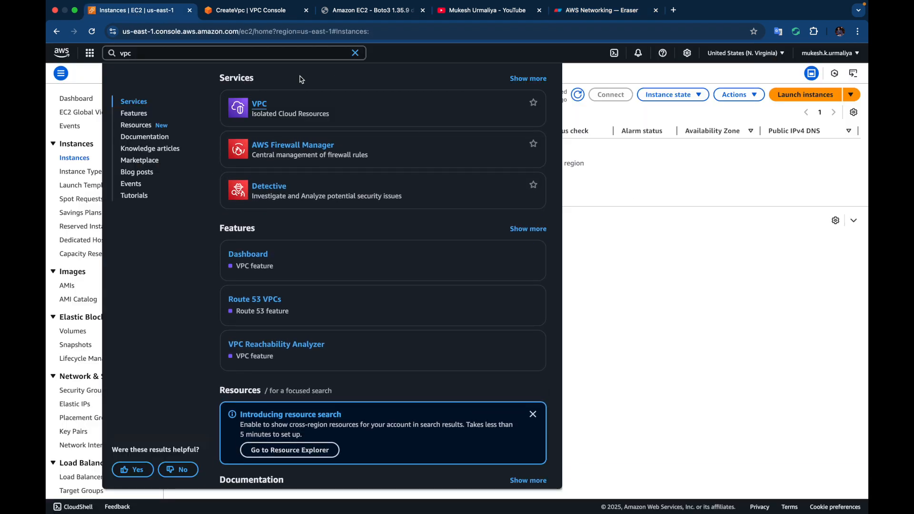
pyautogui.click(240, 13)
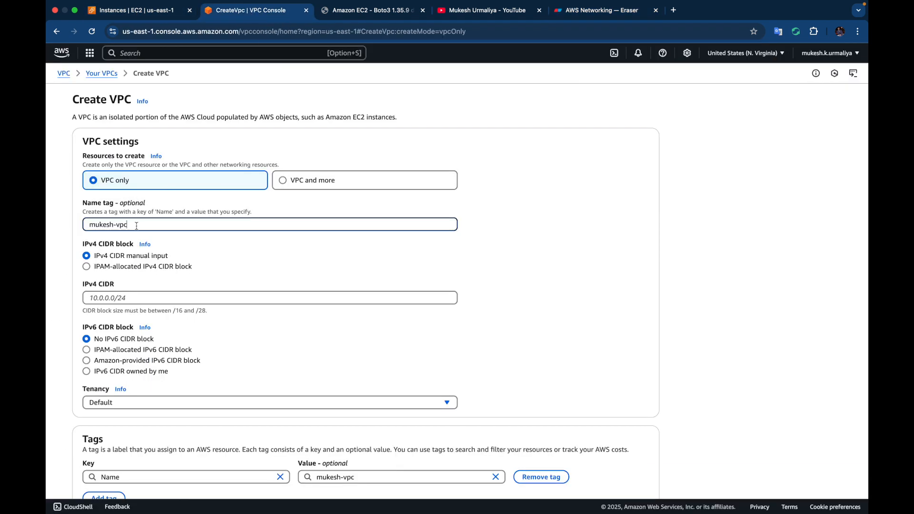
pyautogui.scroll(-2, 462, 241)
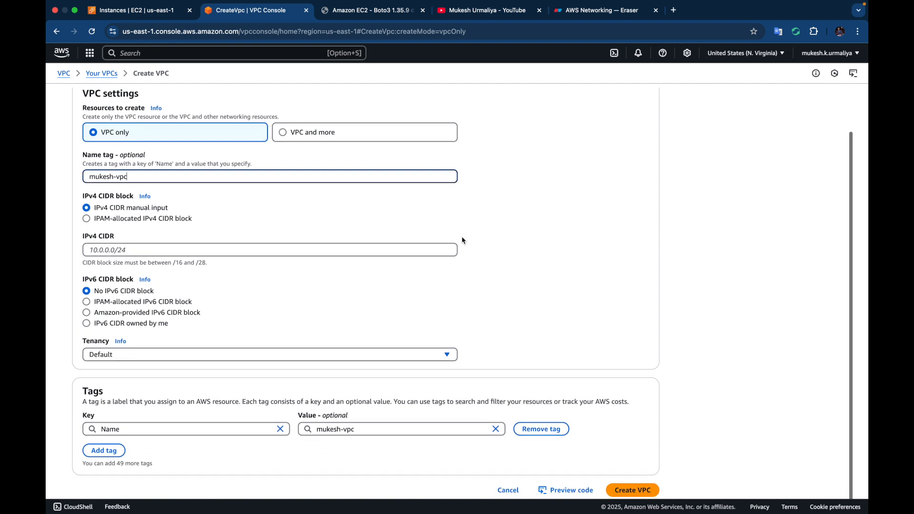
pyautogui.click(88, 249)
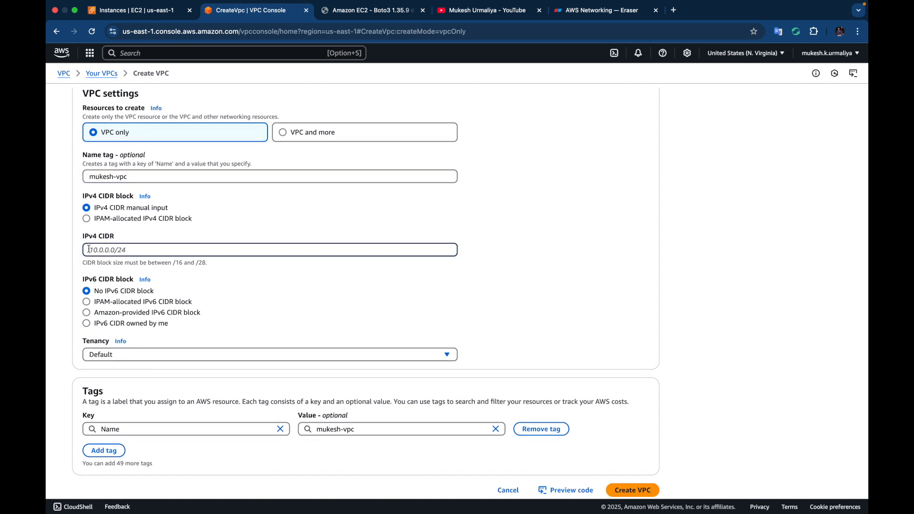
pyautogui.write('10.0.0.0/24')
pyautogui.click(589, 16)
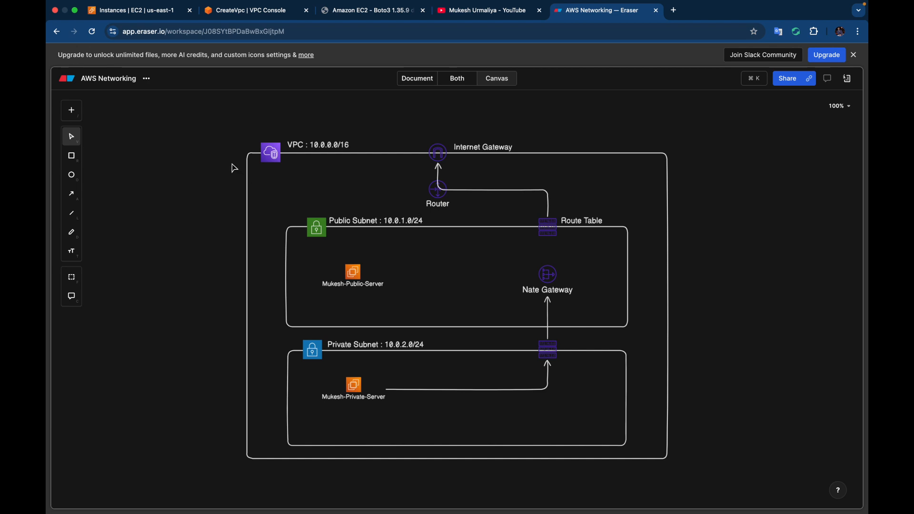
pyautogui.click(240, 11)
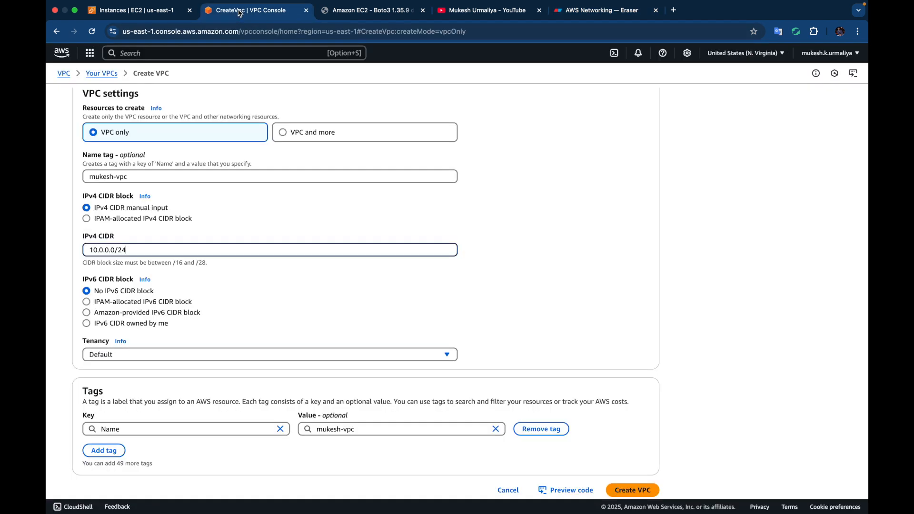
pyautogui.press('BackSpace')
pyautogui.press('BackSpace')
pyautogui.write('16')
# Review the remaining VPC settings and create the VPC
pyautogui.scroll(-1, 178, 269)
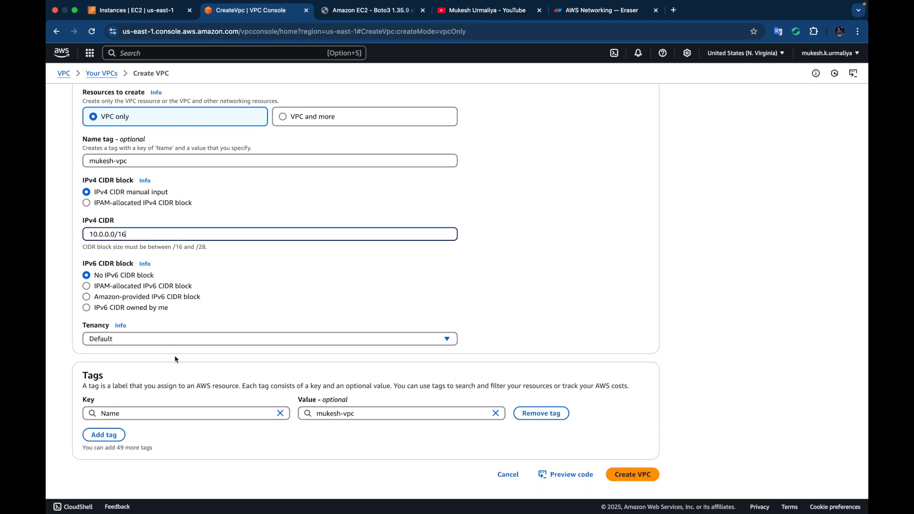
pyautogui.scroll(3, 382, 411)
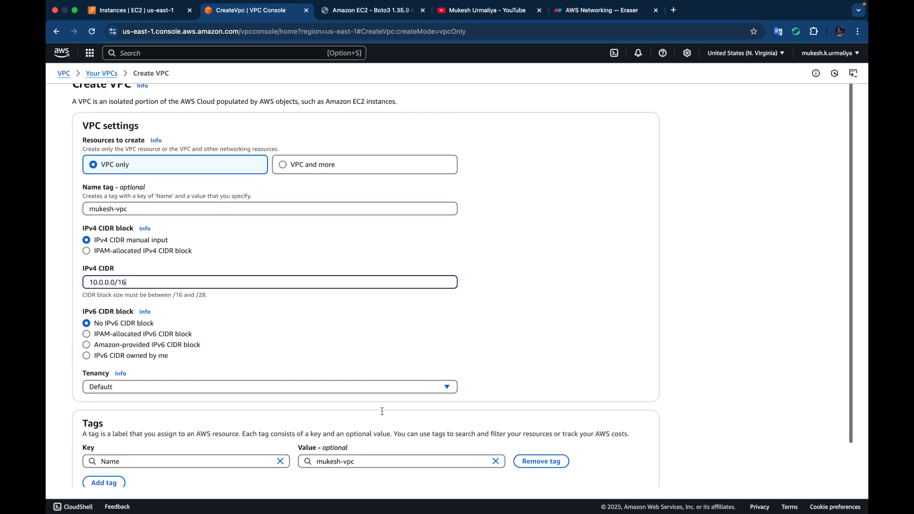
pyautogui.scroll(-3, 382, 412)
pyautogui.scroll(3, 382, 412)
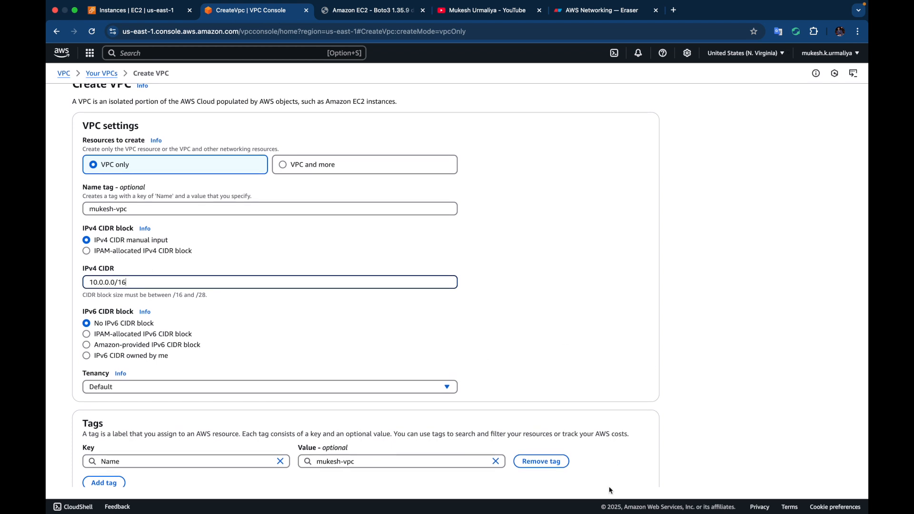
pyautogui.scroll(-2, 611, 490)
pyautogui.click(636, 474)
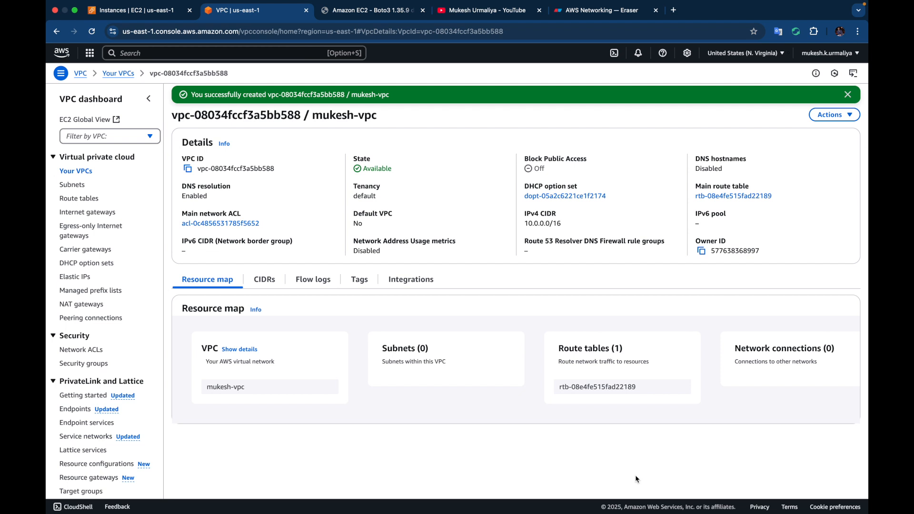
# Start creating a subnet and assign it to the mukesh-vpc VPC
pyautogui.click(77, 186)
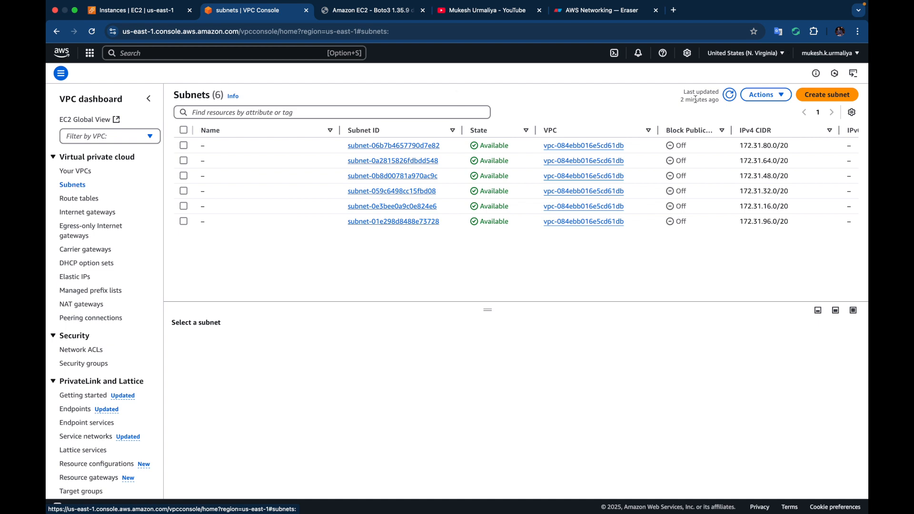
pyautogui.click(832, 96)
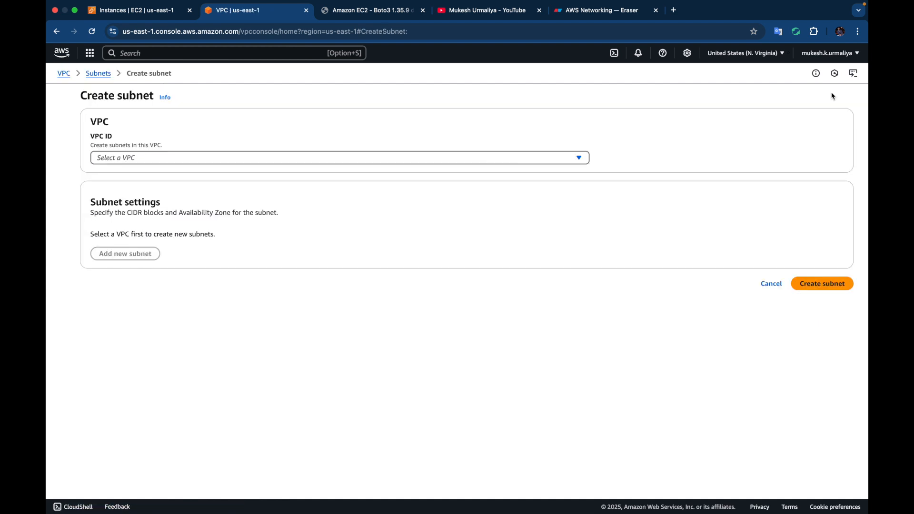
pyautogui.click(143, 157)
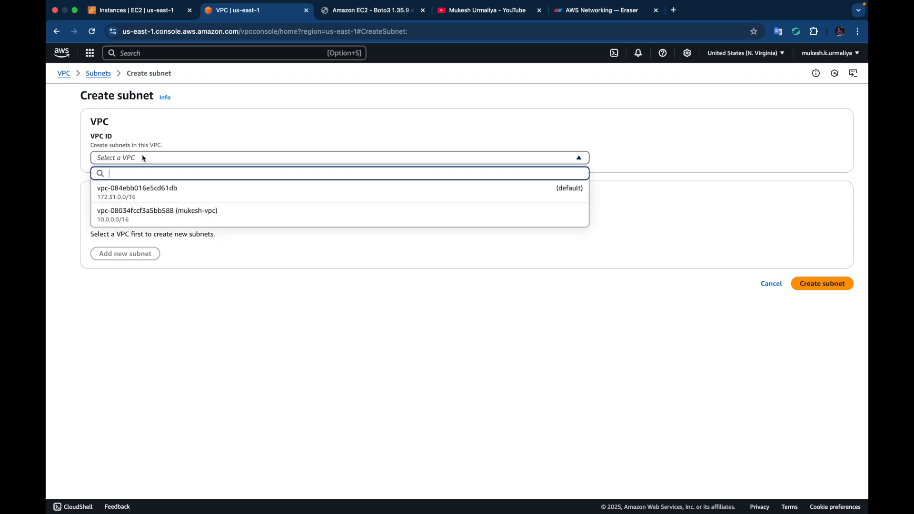
pyautogui.click(168, 215)
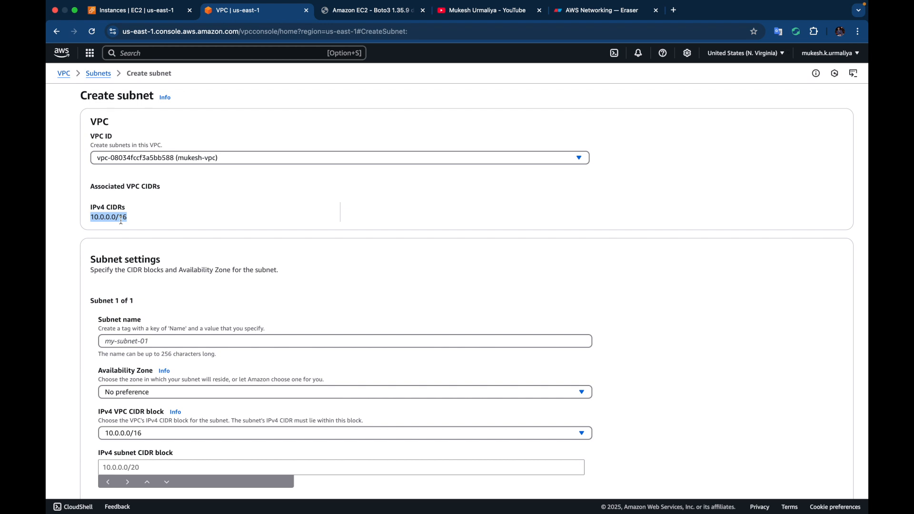
# Name the first subnet mukesh-private-subnet and place it in availability zone us-east-1a
pyautogui.scroll(-3, 121, 219)
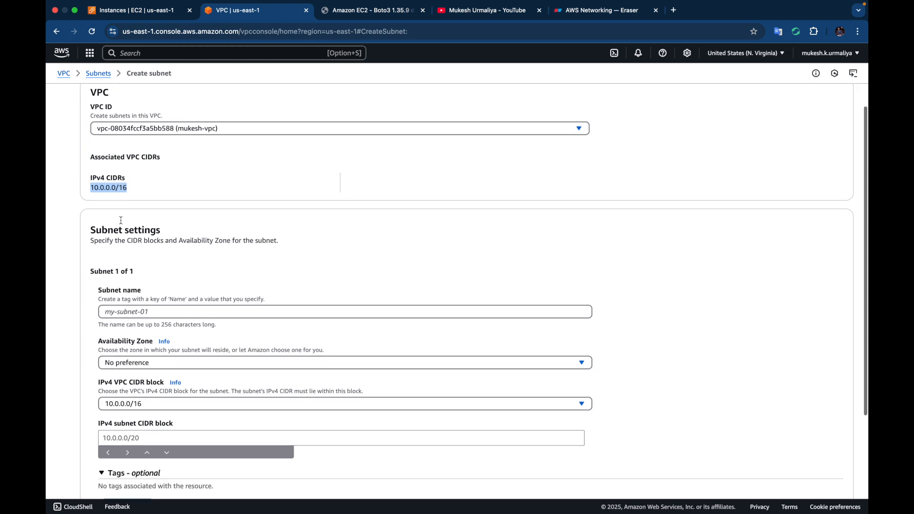
pyautogui.click(136, 274)
pyautogui.write('mu')
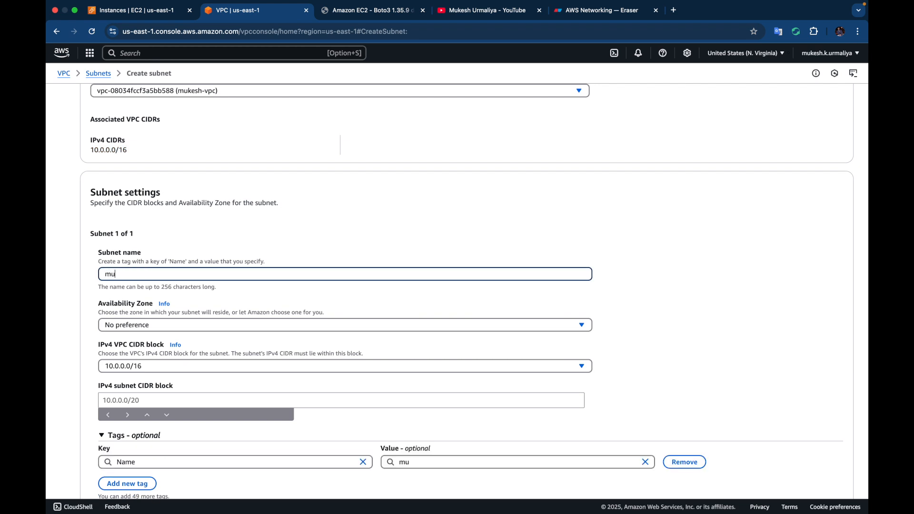
pyautogui.write('kesh-private-sunet')
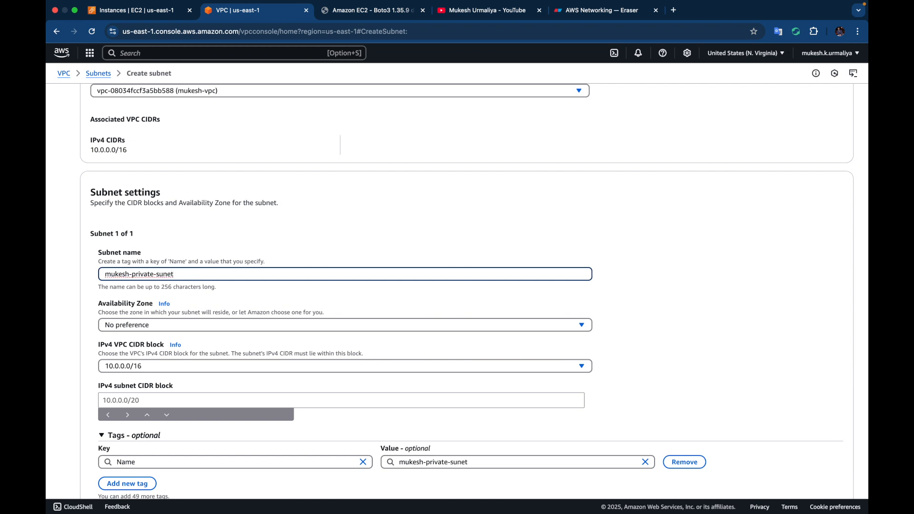
pyautogui.write('b')
pyautogui.click(131, 325)
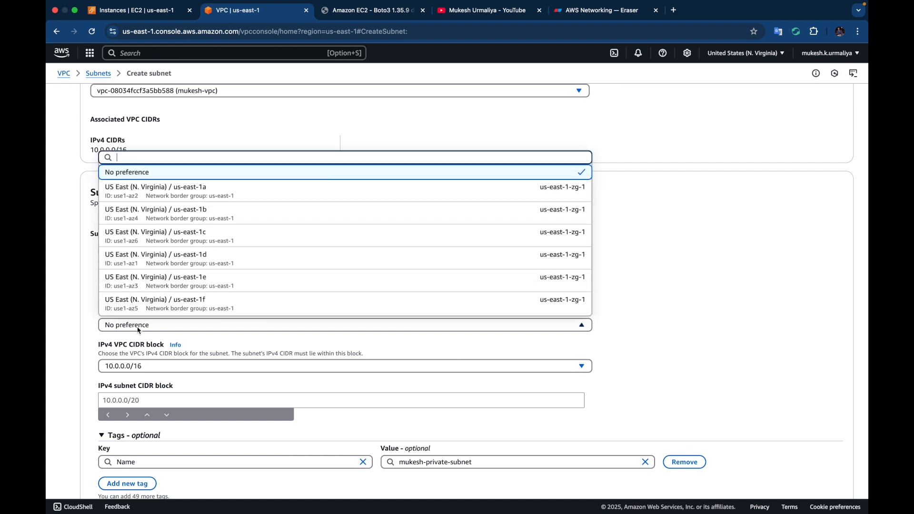
pyautogui.click(224, 188)
# Set the private subnet's IPv4 subnet CIDR block to 10.0.1.0/24
pyautogui.scroll(-3, 628, 292)
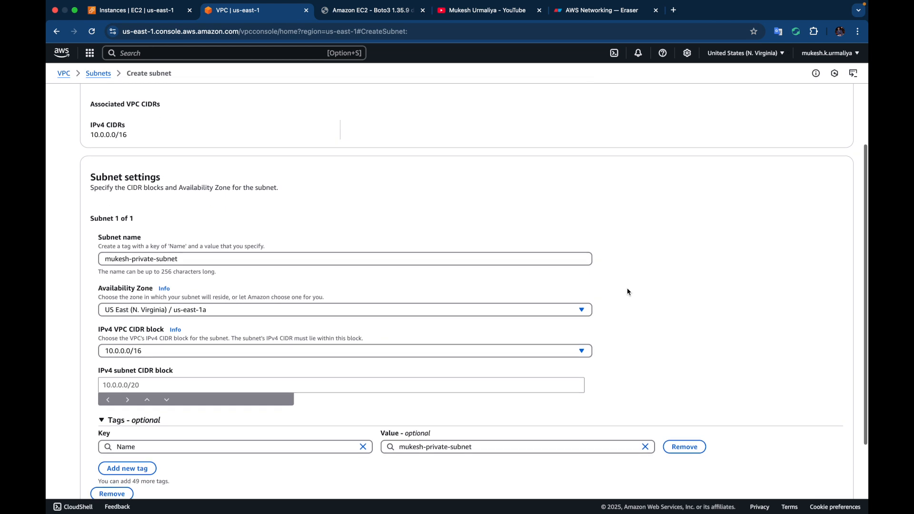
pyautogui.scroll(5, 154, 298)
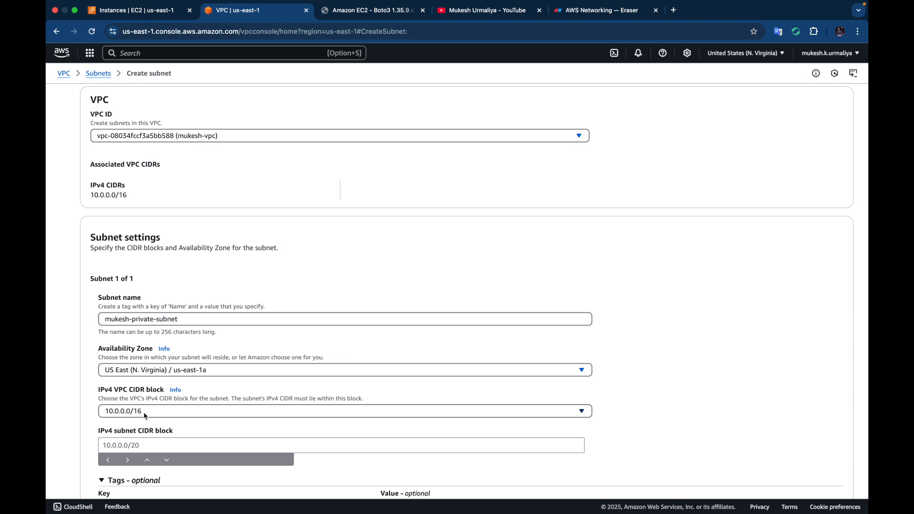
pyautogui.scroll(-1, 145, 416)
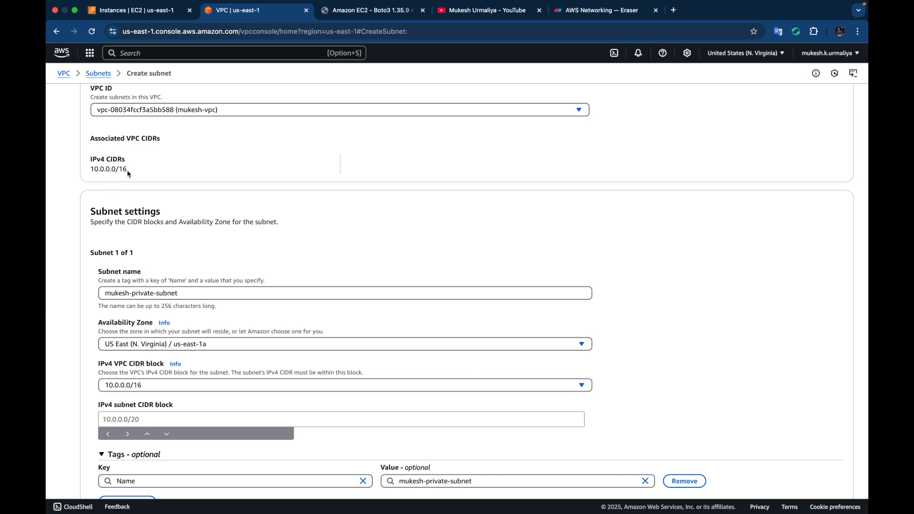
pyautogui.click(165, 420)
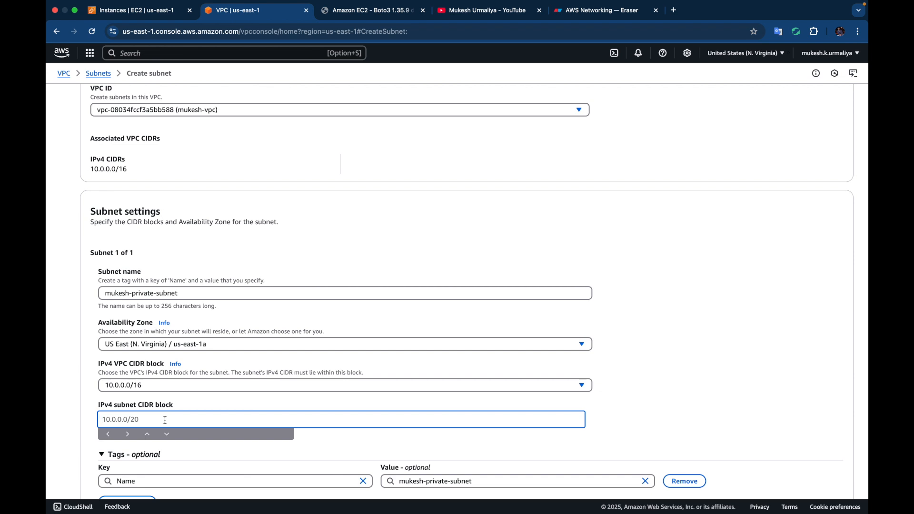
pyautogui.write('10.0.1.0/24')
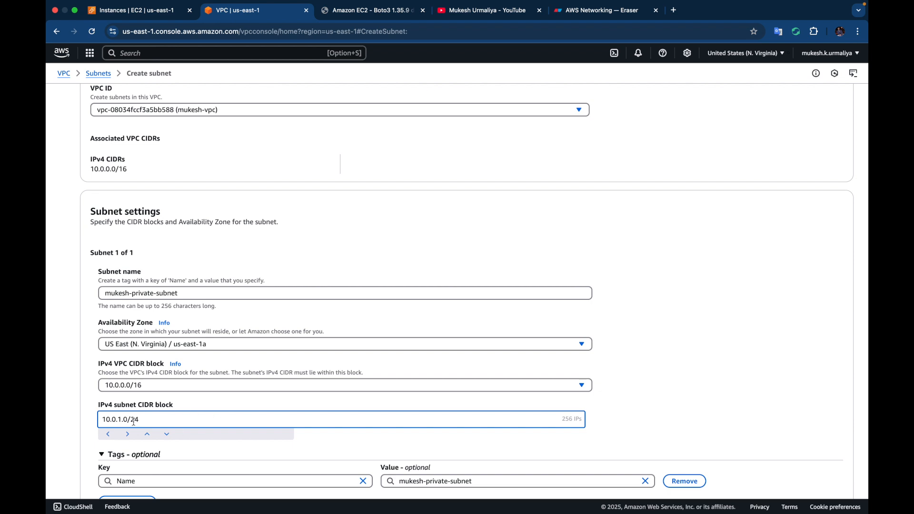
pyautogui.moveTo(122, 420); pyautogui.dragTo(101, 419)
pyautogui.scroll(-3, 741, 373)
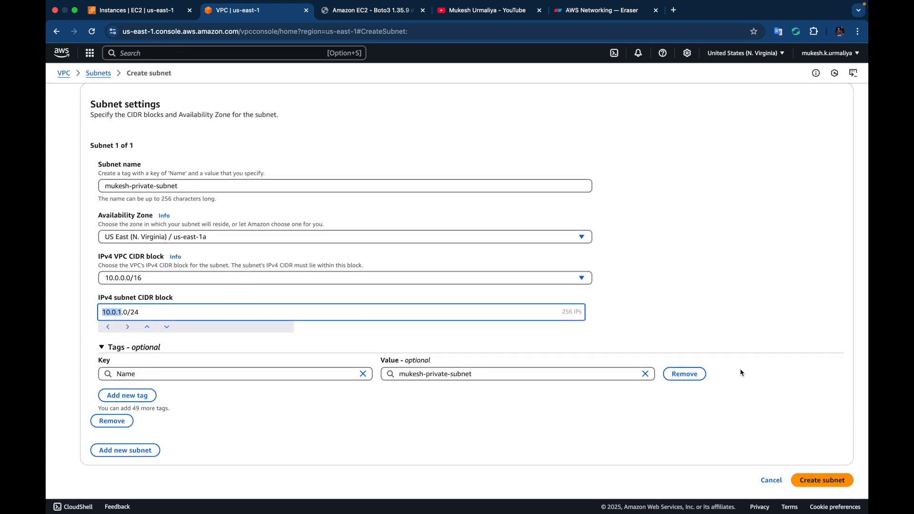
# Add a second subnet to the form and name it mukesh-public-subnet
pyautogui.click(127, 451)
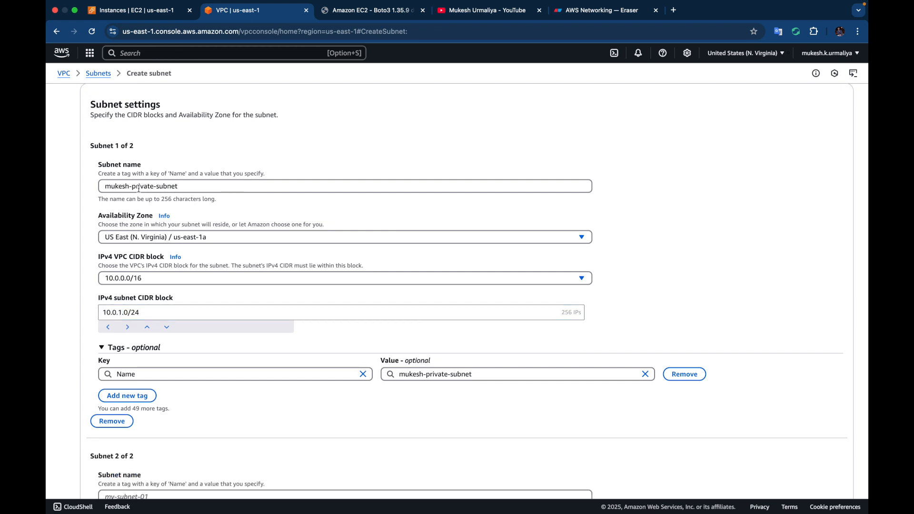
pyautogui.scroll(-2, 206, 295)
pyautogui.scroll(-2, 207, 298)
pyautogui.click(190, 360)
pyautogui.write('mukesh')
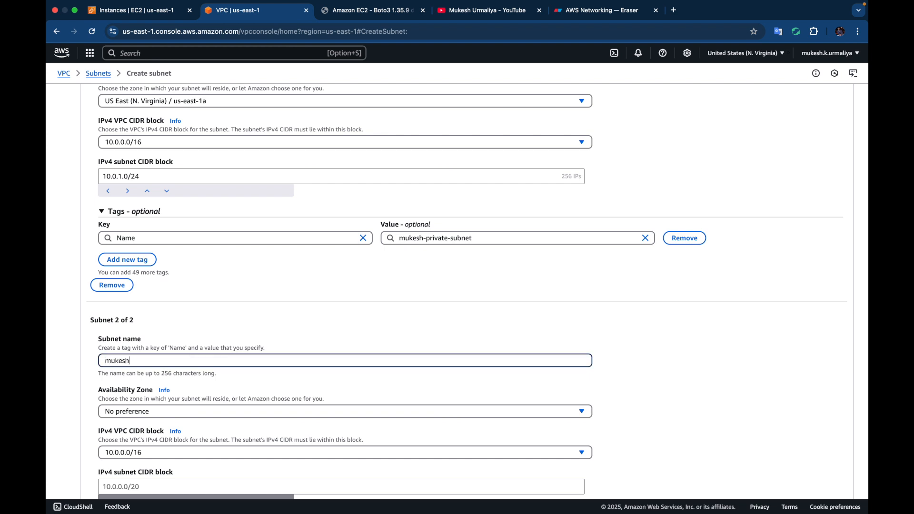
pyautogui.write('-public-subnet')
# Set the public subnet's availability zone to us-east-1a
pyautogui.scroll(-3, 352, 375)
pyautogui.click(293, 355)
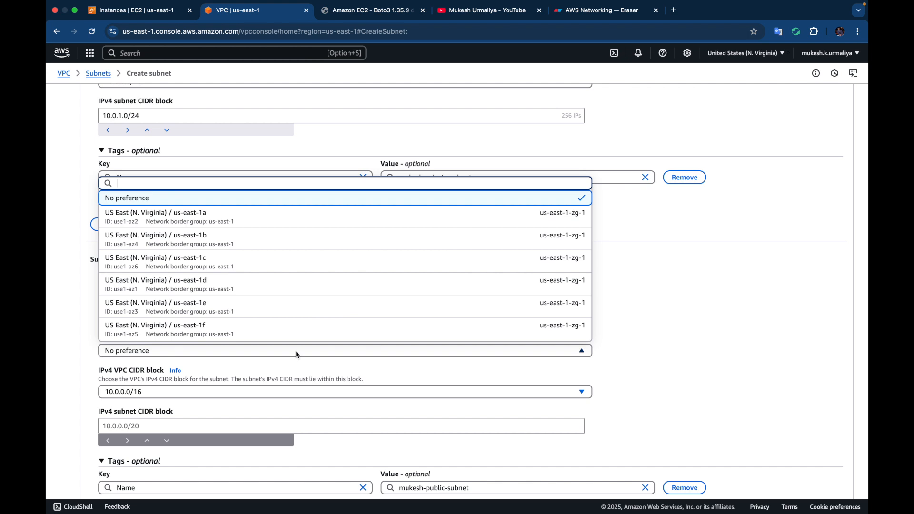
pyautogui.click(266, 219)
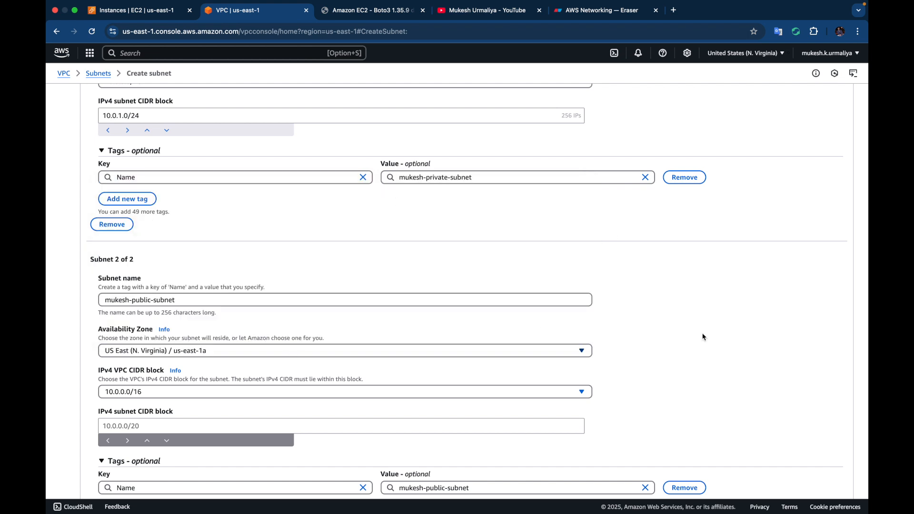
pyautogui.scroll(-5, 704, 337)
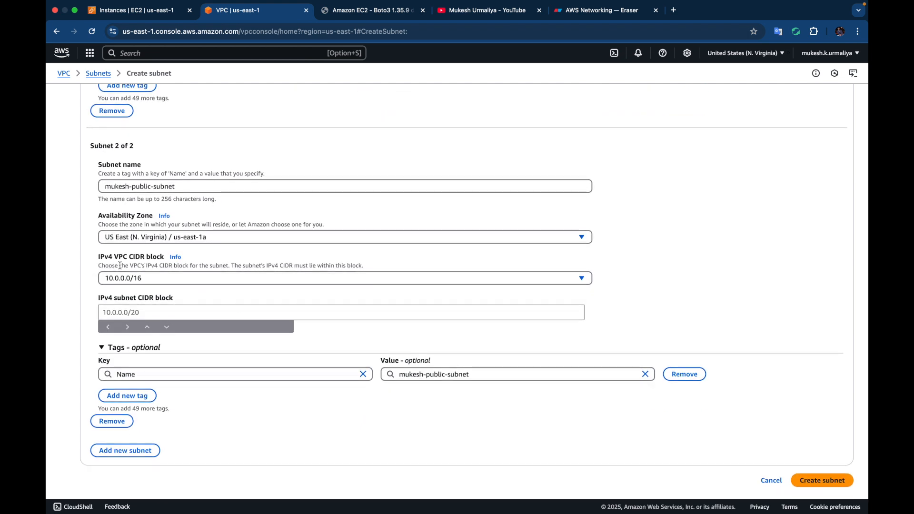
# Set the public subnet's IPv4 subnet CIDR block to 10.0.2.0/24
pyautogui.click(159, 312)
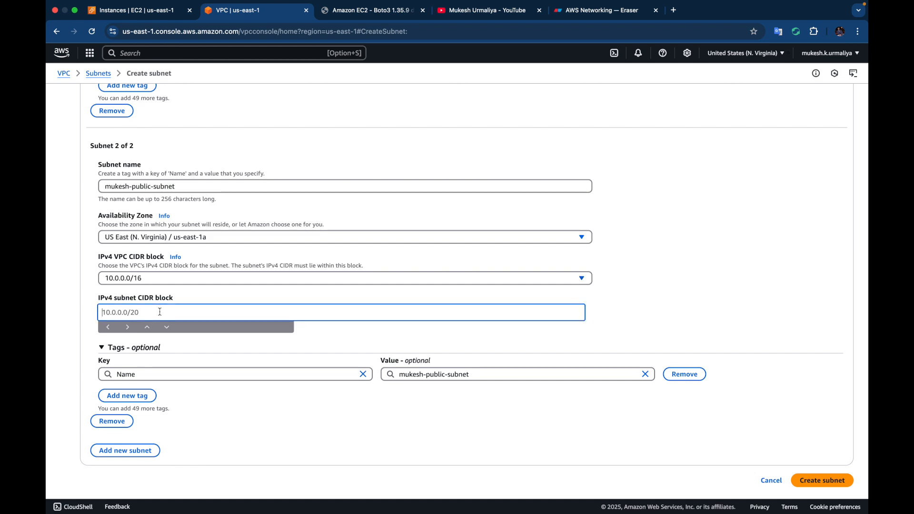
pyautogui.scroll(7, 160, 312)
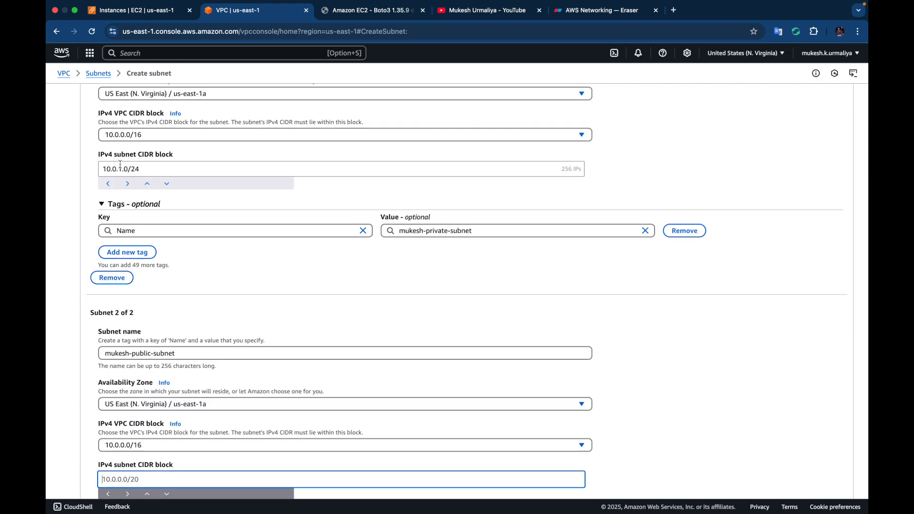
pyautogui.scroll(-4, 227, 325)
pyautogui.write('10.0.2.0/24')
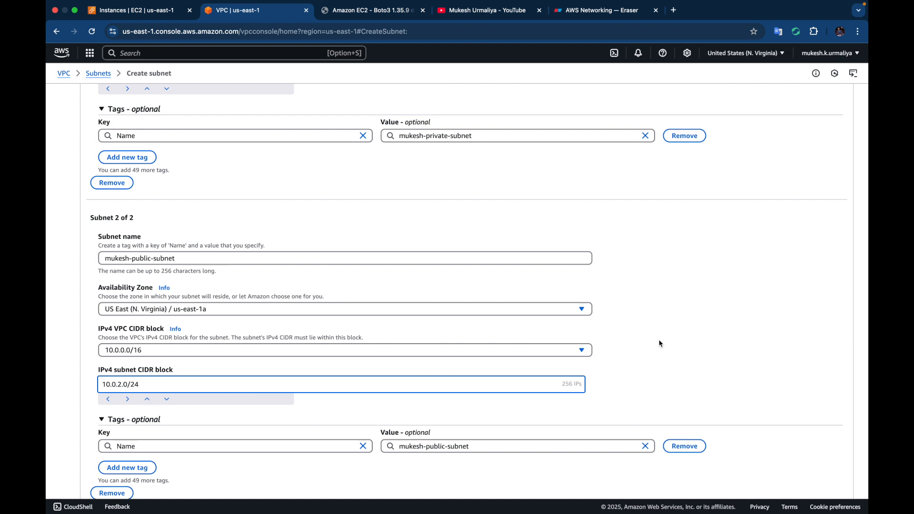
# Check the CIDR blocks of both subnets and create the private and public subnets
pyautogui.scroll(3, 660, 343)
pyautogui.scroll(1, 660, 343)
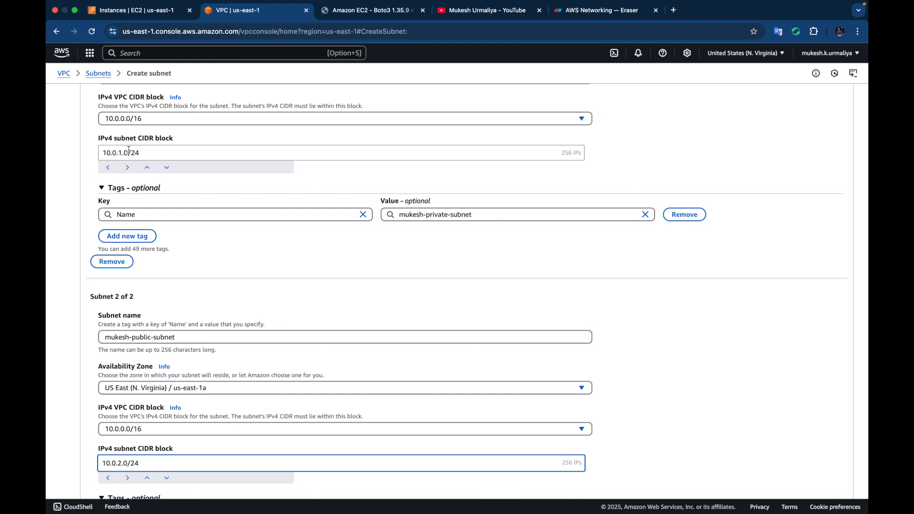
pyautogui.scroll(-4, 332, 310)
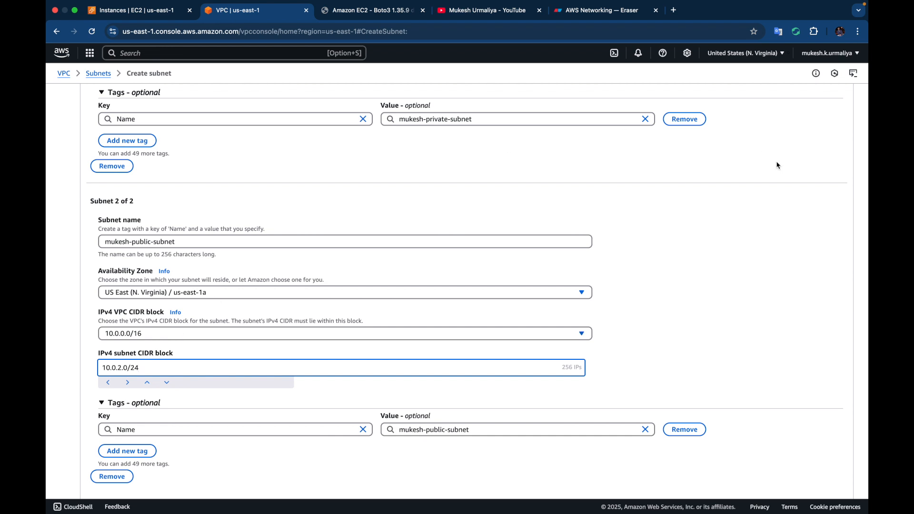
pyautogui.scroll(-2, 778, 165)
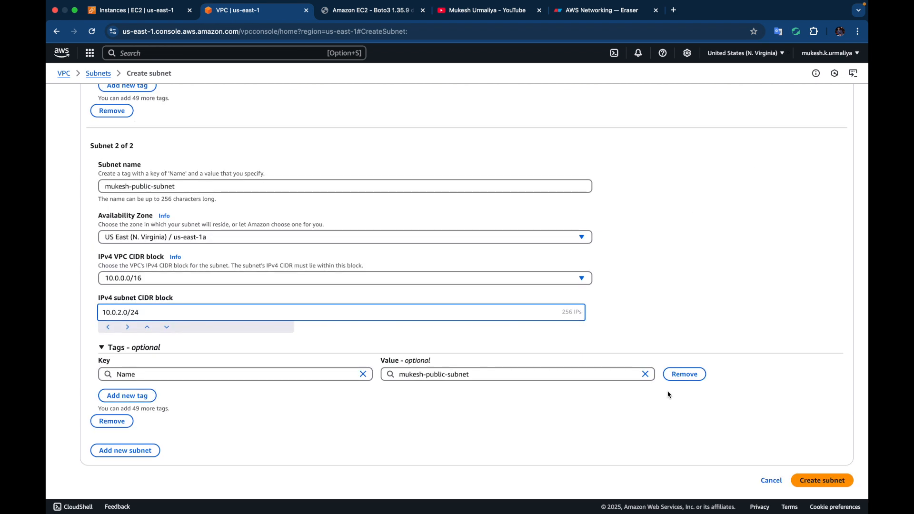
pyautogui.click(831, 481)
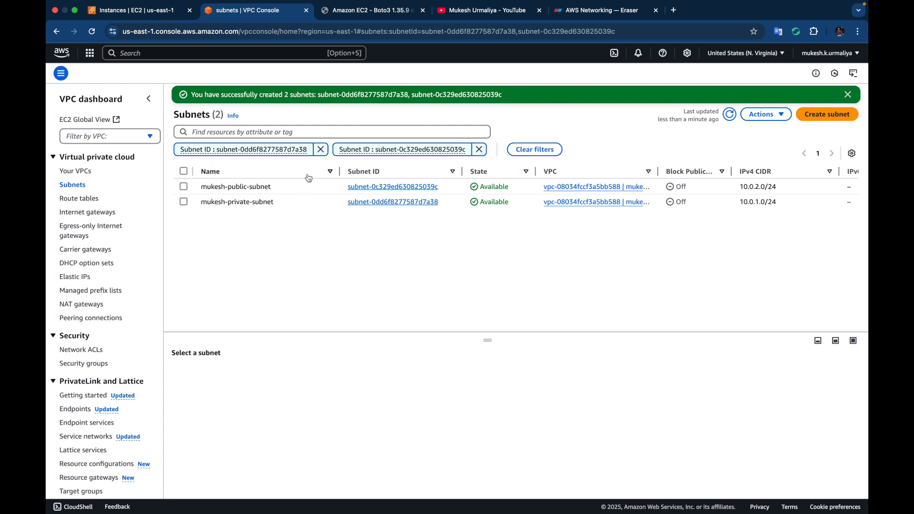
# Start launching a new EC2 instance and name it mukesh-public-server
pyautogui.click(148, 25)
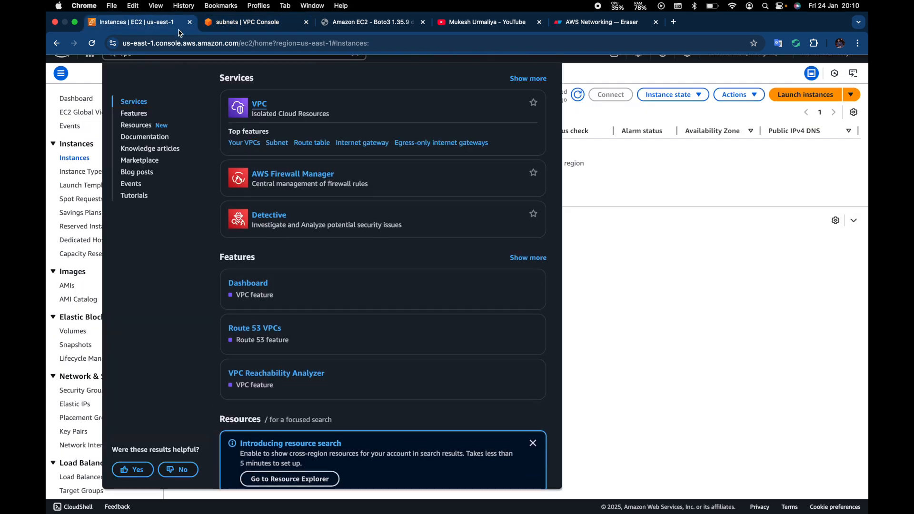
pyautogui.click(723, 302)
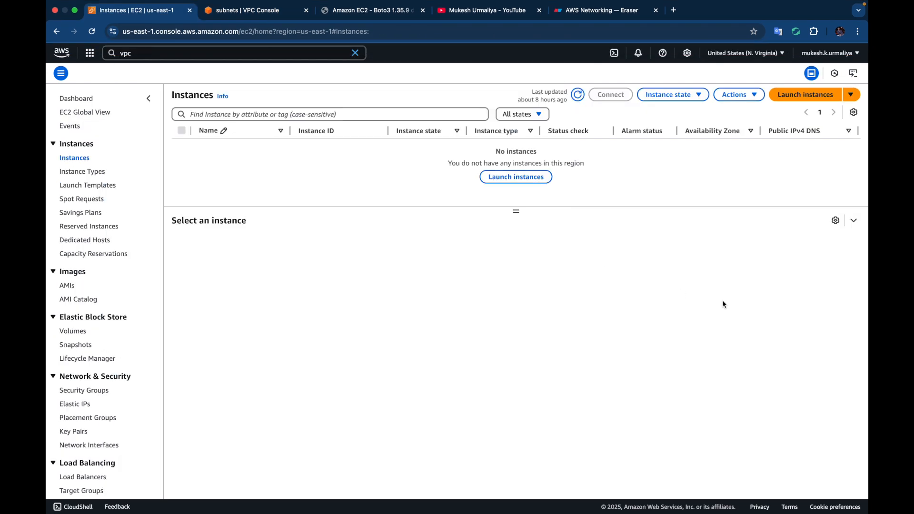
pyautogui.click(531, 177)
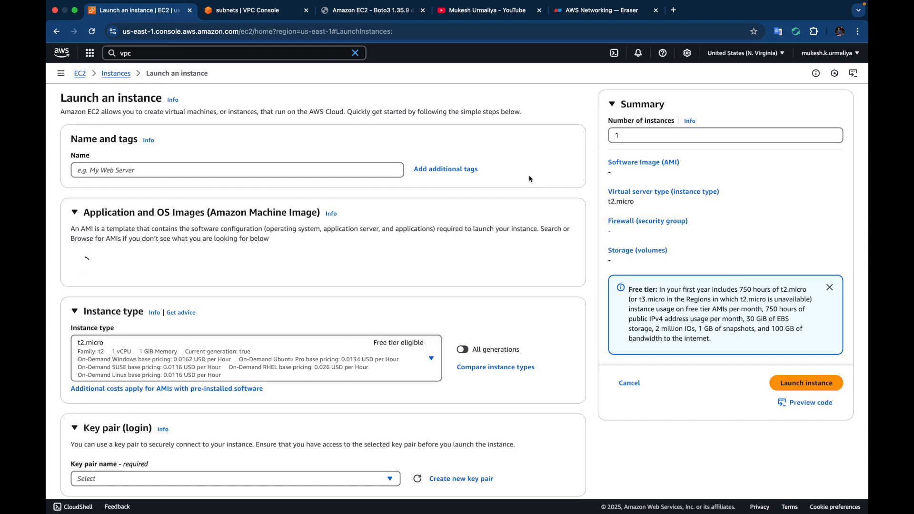
pyautogui.click(303, 170)
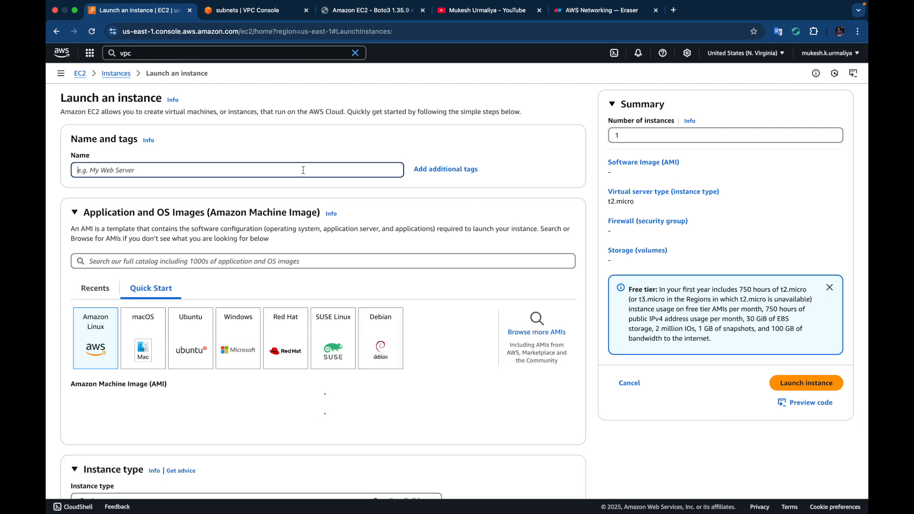
pyautogui.write('mukesh-public-server')
# Create an RSA key pair named mukesh-aws-server-key in .pem format for the instance login
pyautogui.scroll(-3, 324, 232)
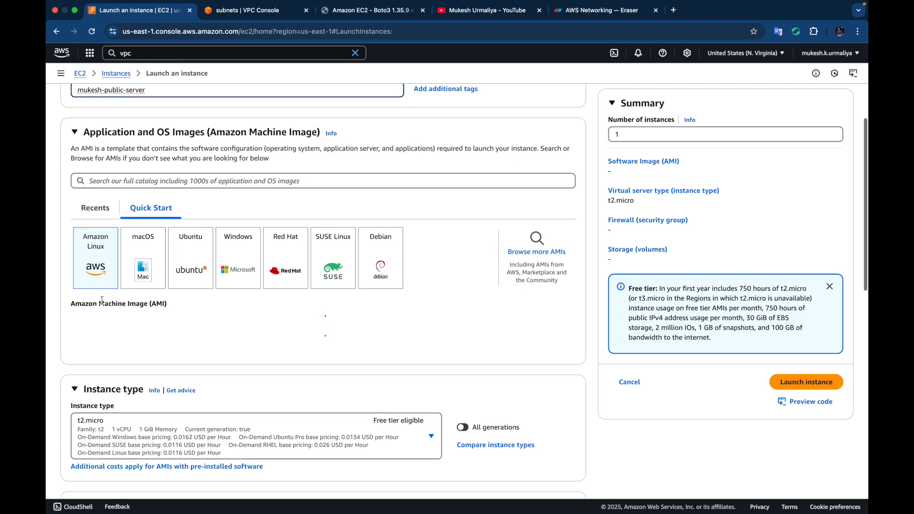
pyautogui.scroll(-2, 138, 334)
pyautogui.scroll(-2, 139, 333)
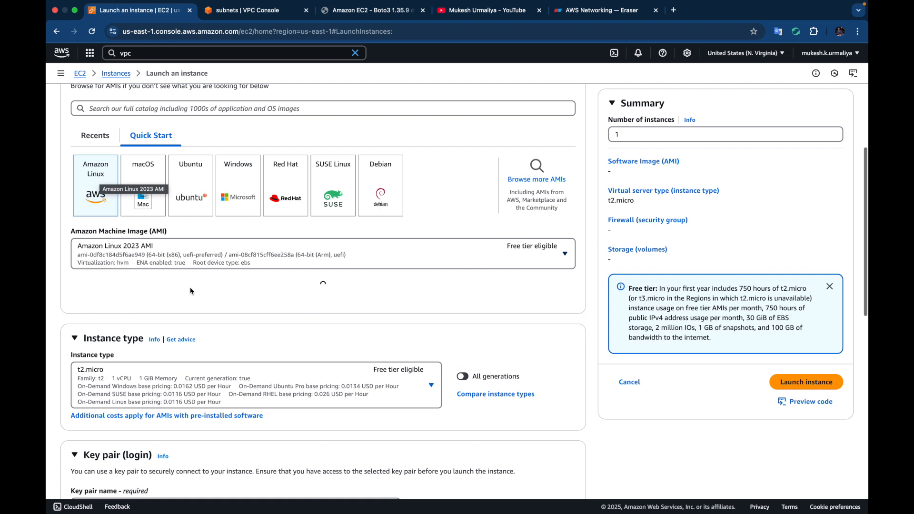
pyautogui.scroll(-2, 257, 288)
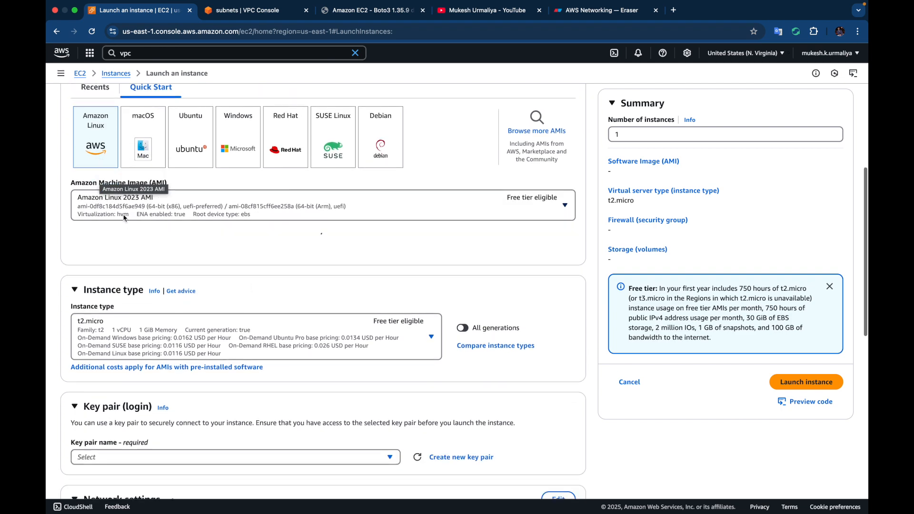
pyautogui.scroll(-5, 272, 302)
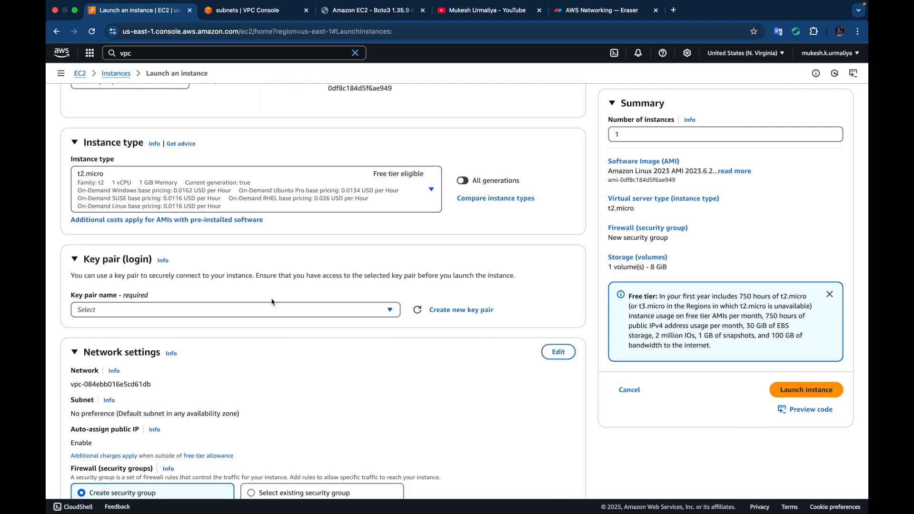
pyautogui.scroll(-1, 272, 302)
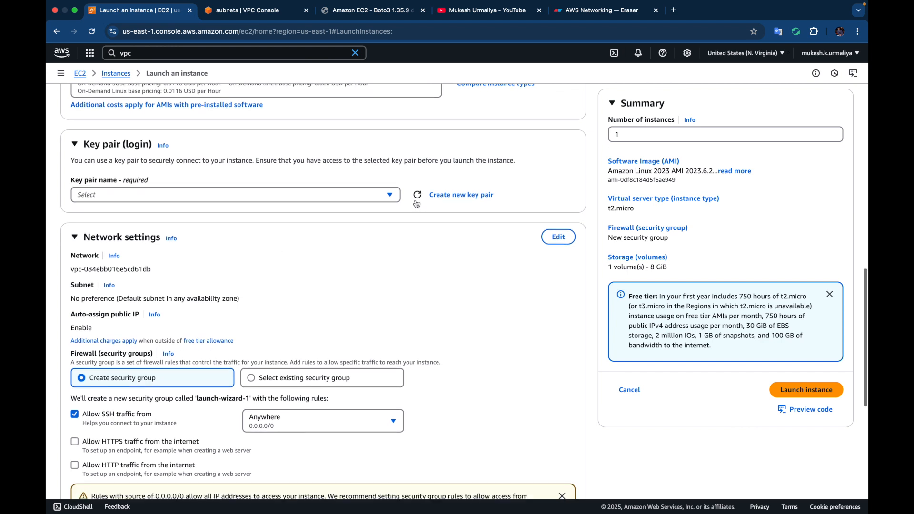
pyautogui.click(390, 196)
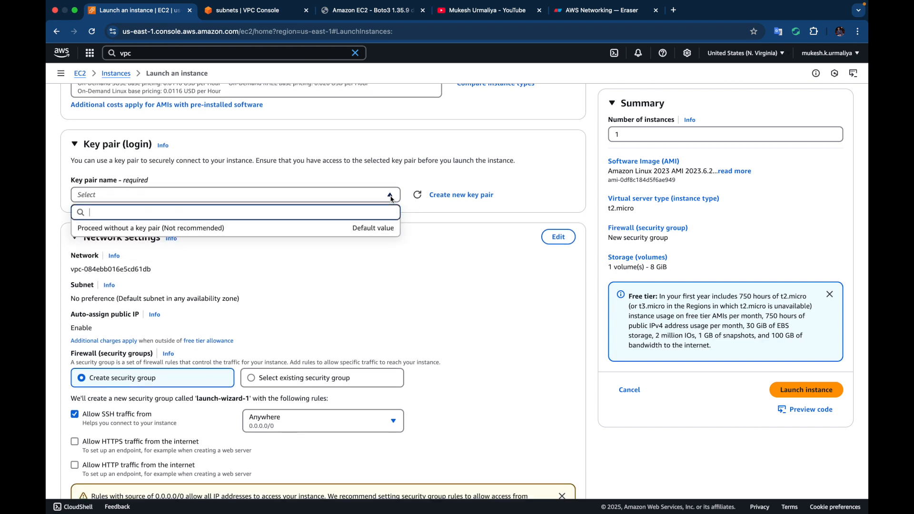
pyautogui.click(469, 199)
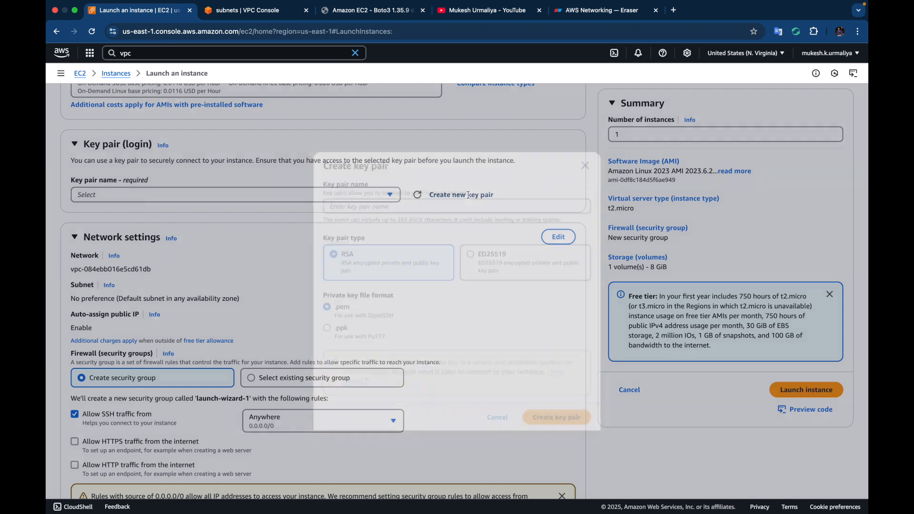
pyautogui.click(422, 203)
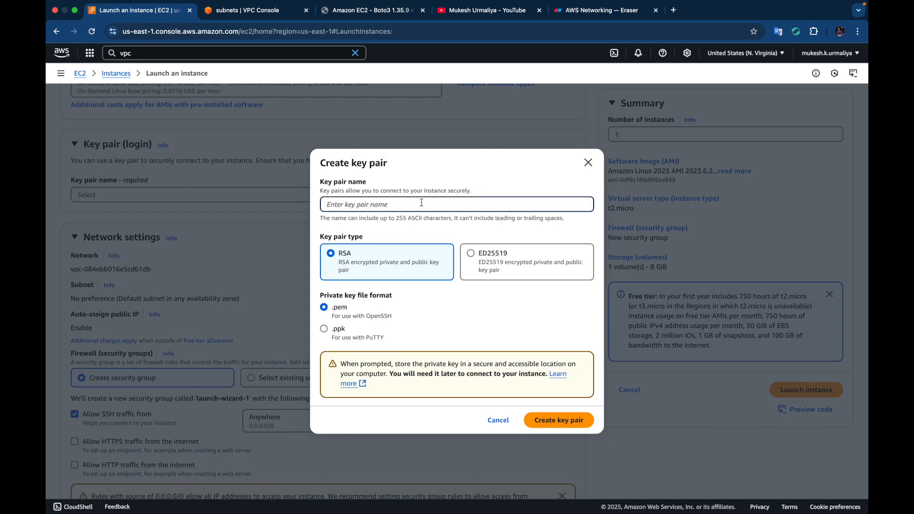
pyautogui.write('mukesh-aws-server-key')
pyautogui.click(571, 423)
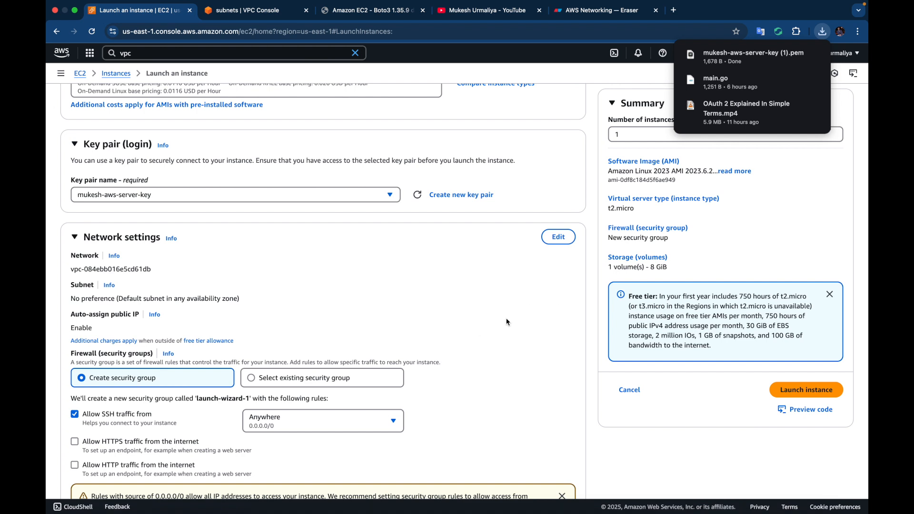
# Edit the instance's network settings to place it in the VPC mukesh-vpc (10.0.0.0/16)
pyautogui.scroll(-5, 400, 297)
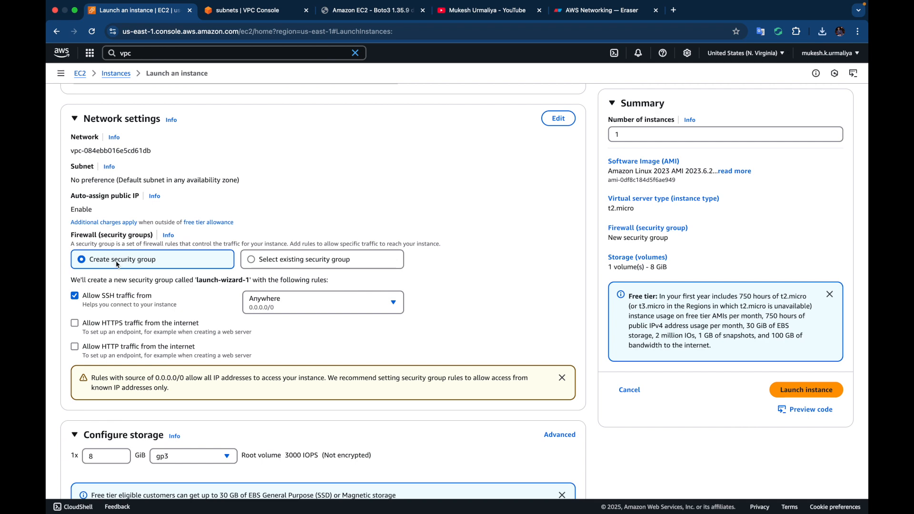
pyautogui.scroll(-2, 117, 265)
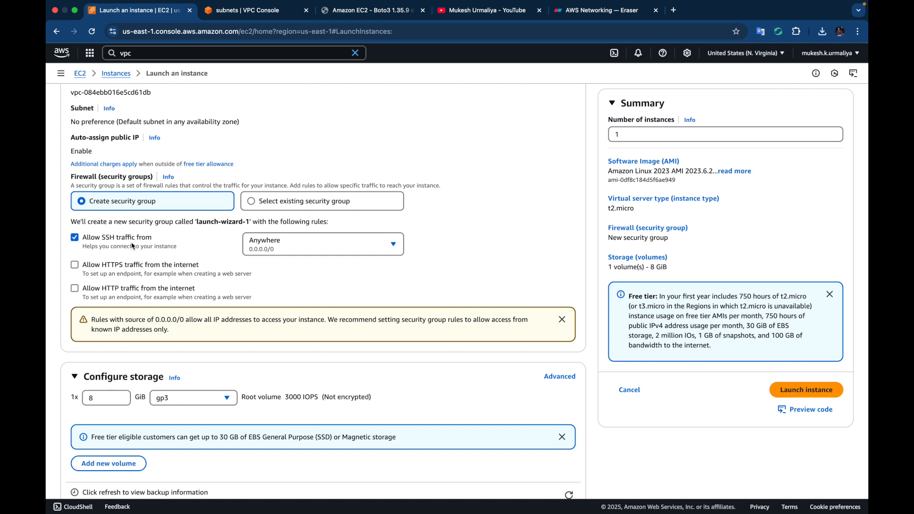
pyautogui.scroll(2, 132, 246)
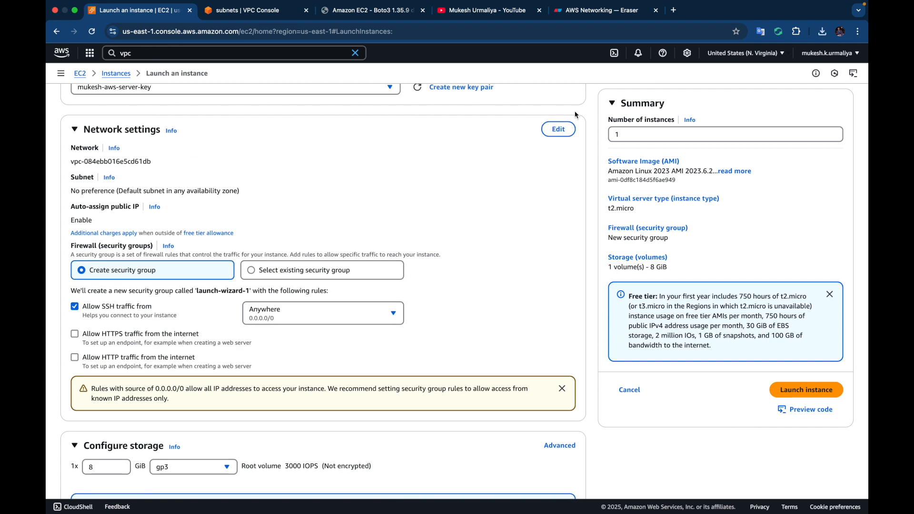
pyautogui.click(558, 129)
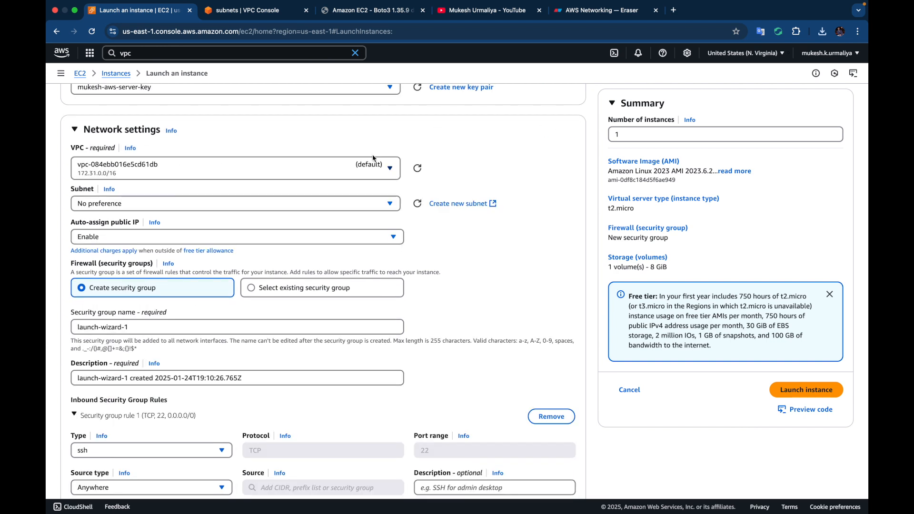
pyautogui.click(371, 168)
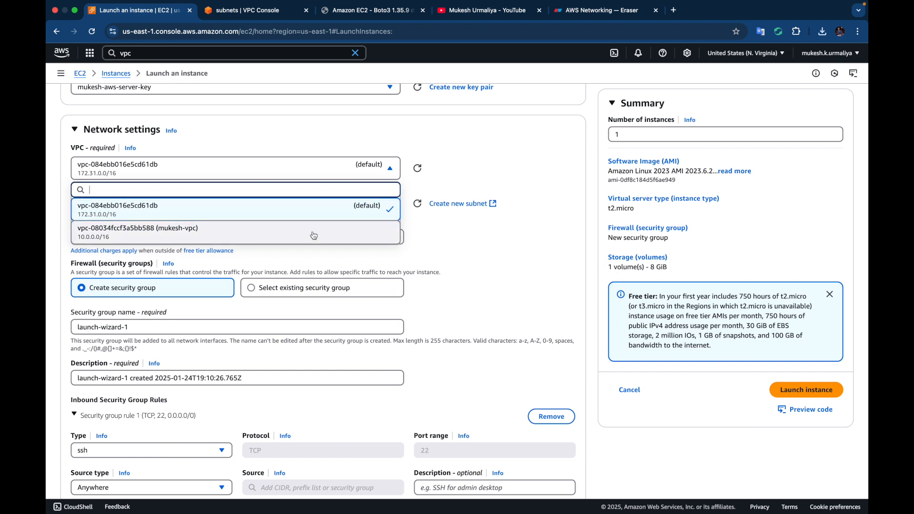
pyautogui.click(314, 236)
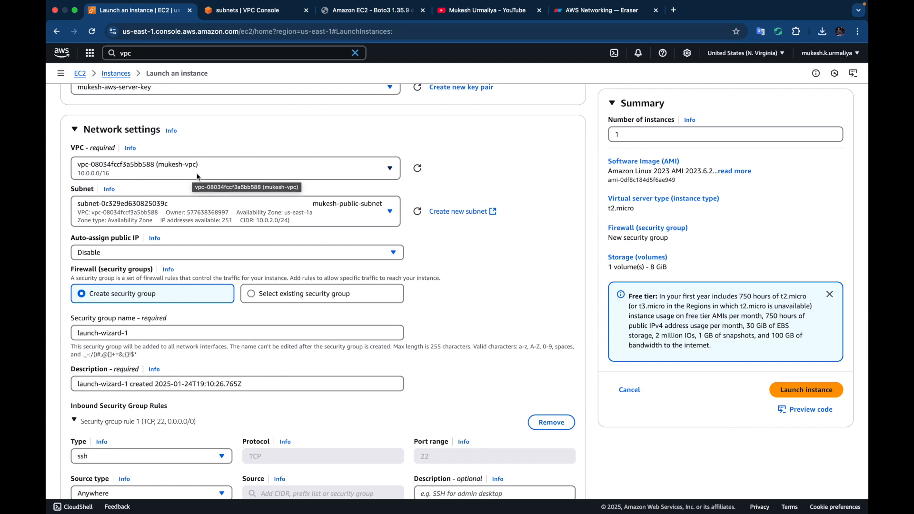
# Review the name, network, security group and storage settings of mukesh-public-server and launch the instance
pyautogui.scroll(10, 446, 260)
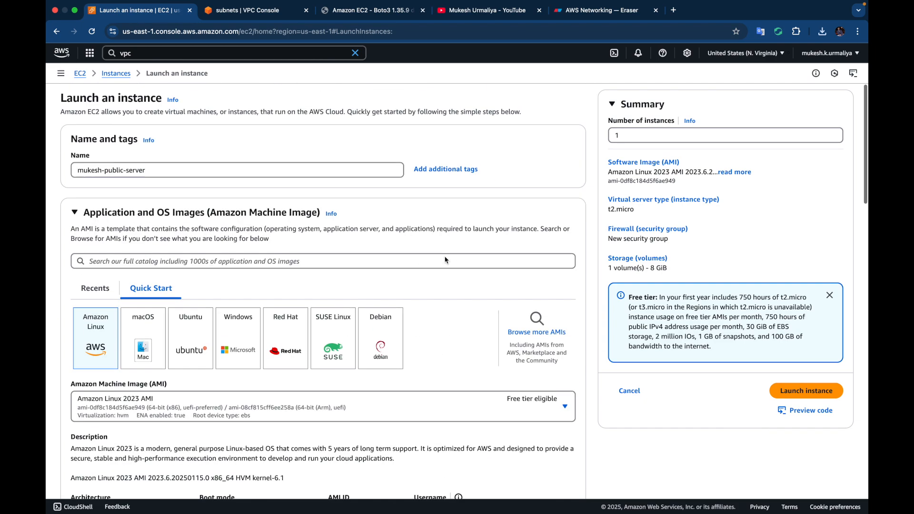
pyautogui.scroll(-10, 464, 337)
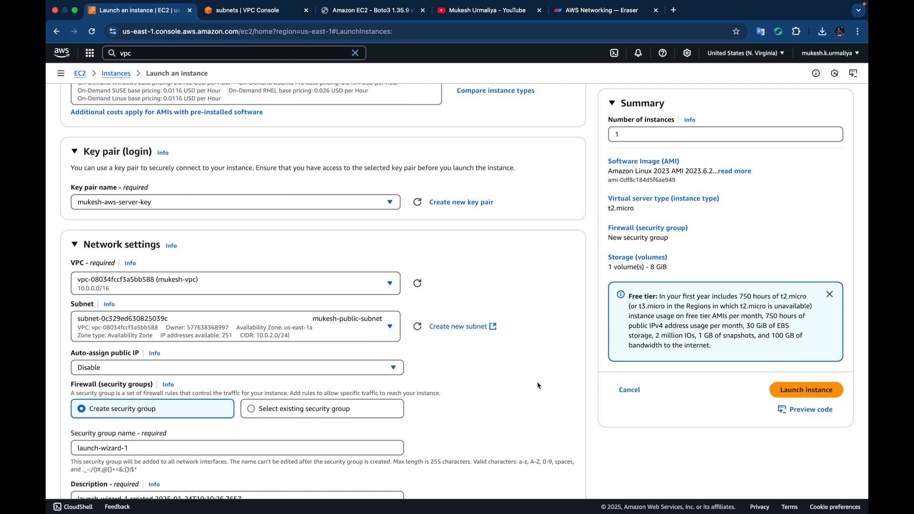
pyautogui.scroll(-4, 537, 381)
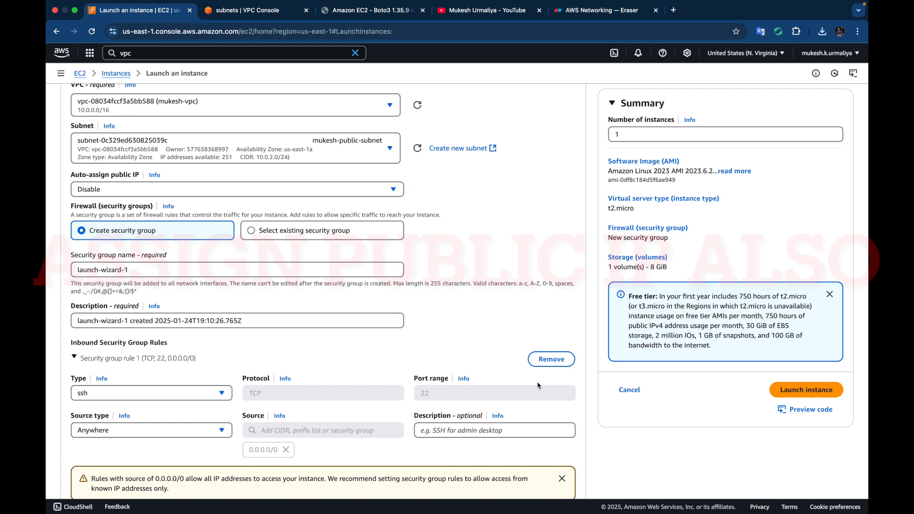
pyautogui.scroll(-2, 537, 382)
pyautogui.scroll(-5, 538, 382)
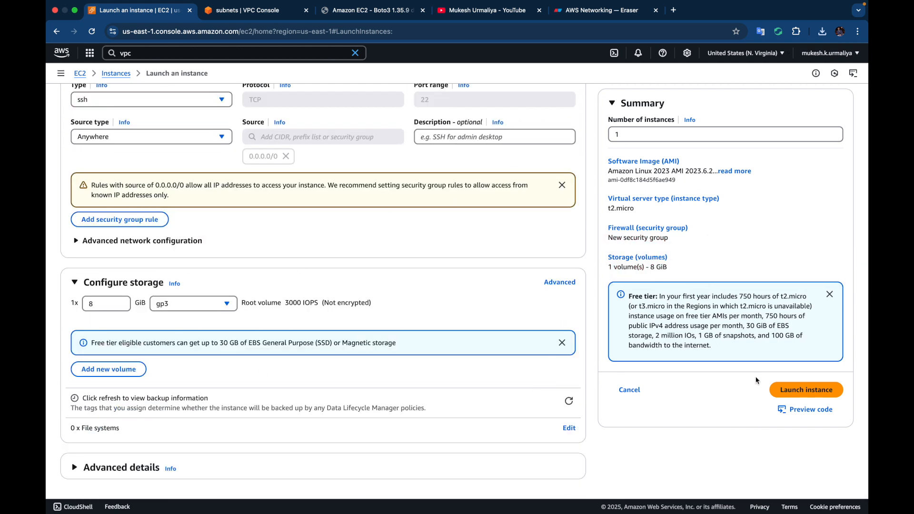
pyautogui.click(811, 393)
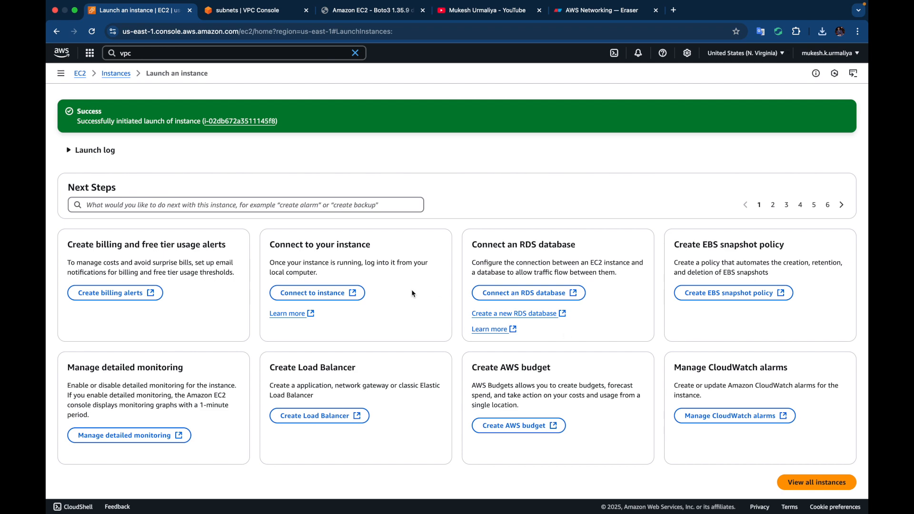
# Start launching another EC2 instance and name it mukesh-private-server
pyautogui.click(818, 483)
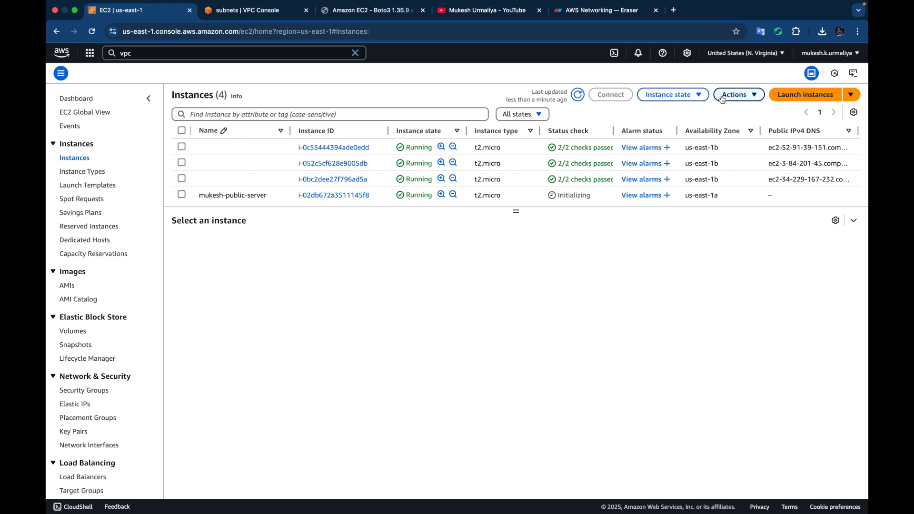
pyautogui.click(797, 98)
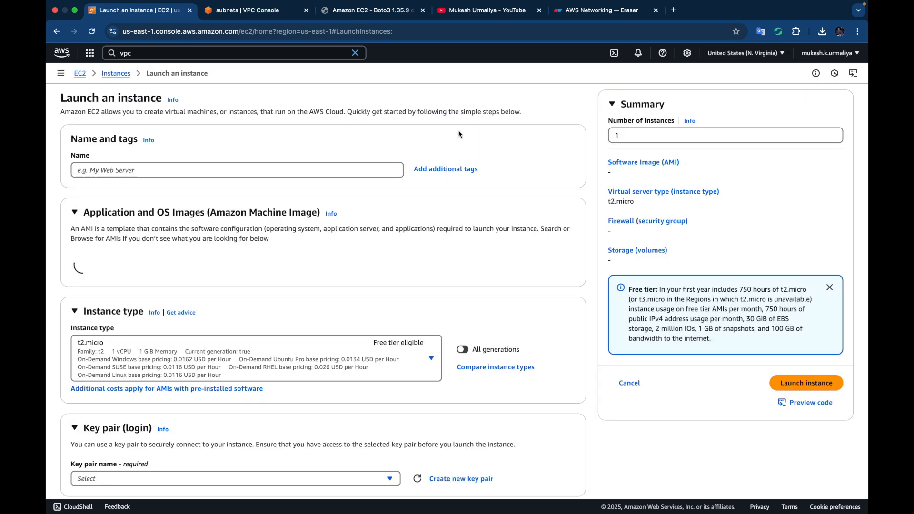
pyautogui.click(189, 167)
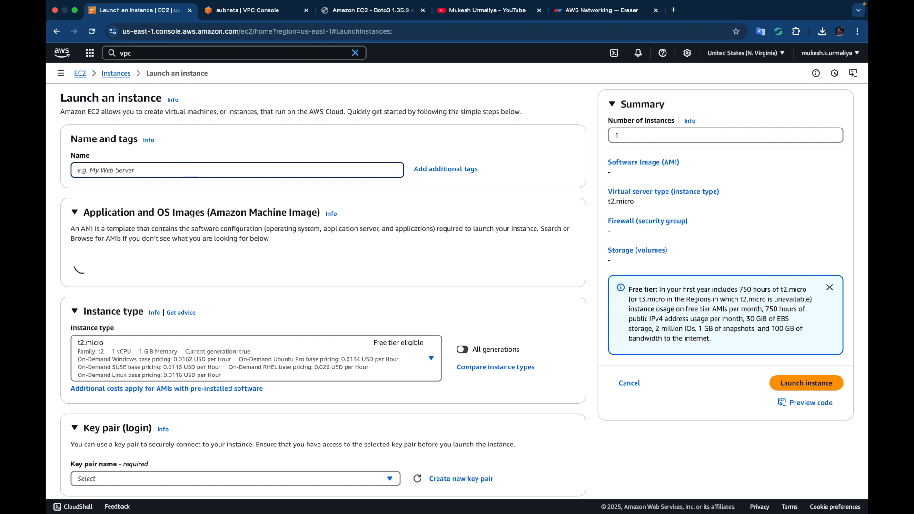
pyautogui.write('mukesh-p')
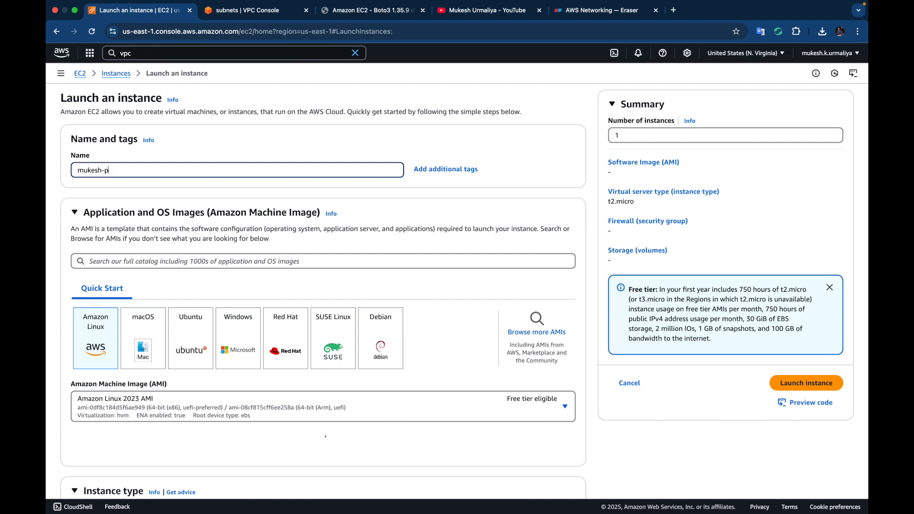
pyautogui.write('rivate-serveer')
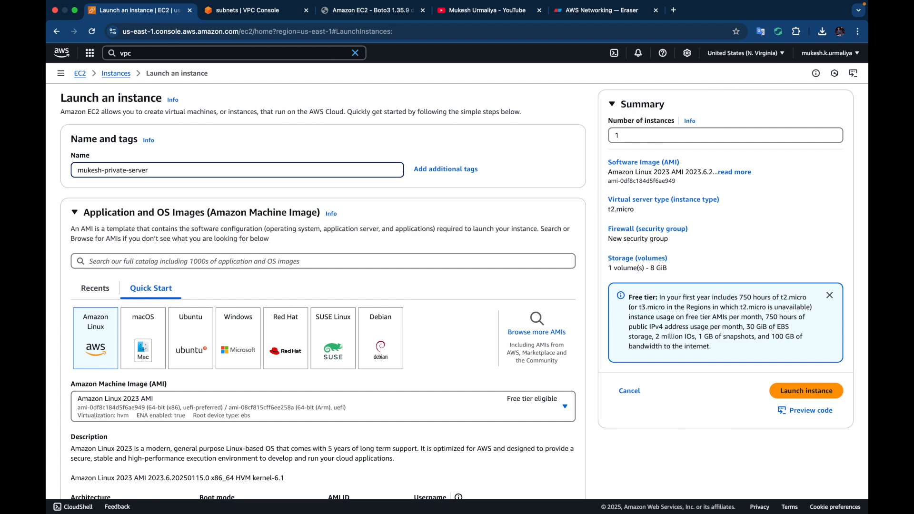
# Select the existing key pair mukesh-aws-server-key for the new instance's login
pyautogui.scroll(-3, 469, 254)
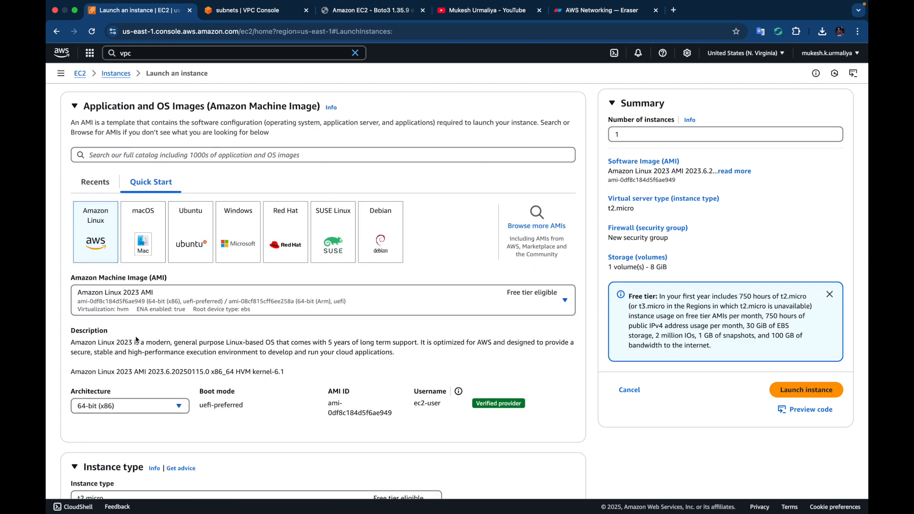
pyautogui.scroll(-5, 131, 332)
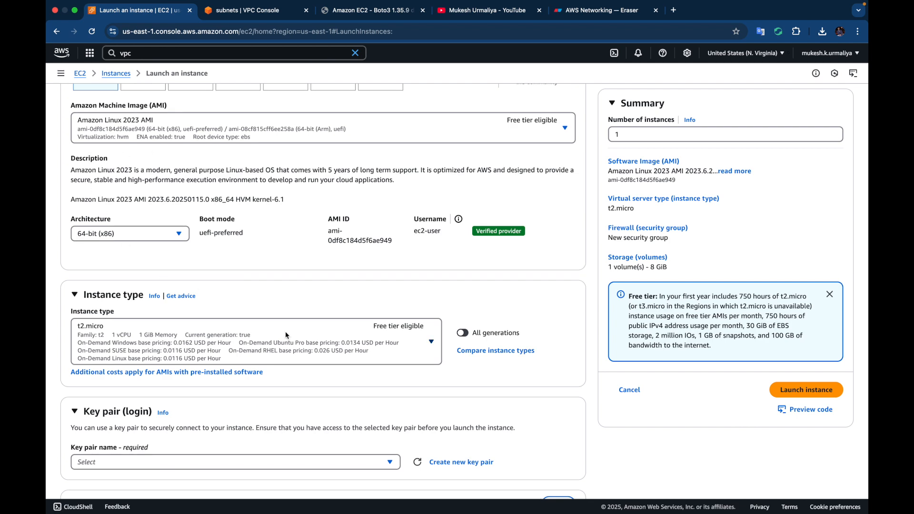
pyautogui.scroll(-2, 563, 388)
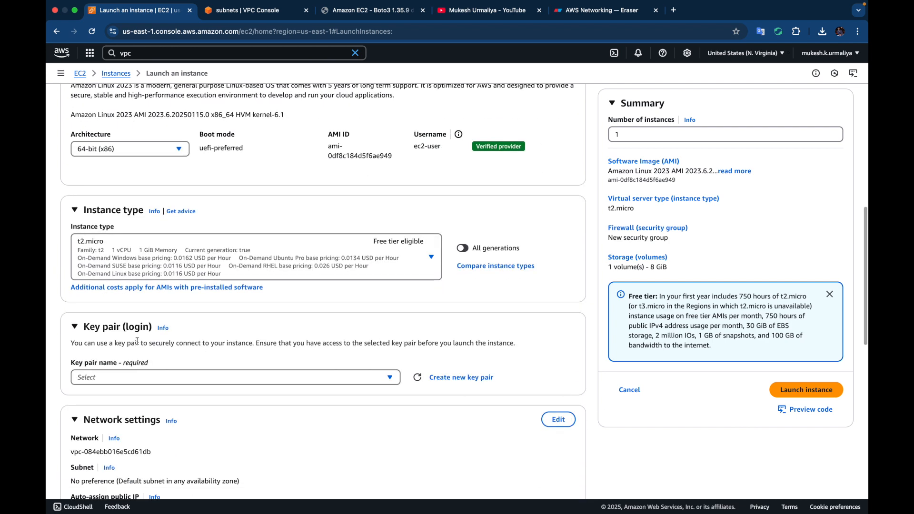
pyautogui.scroll(-3, 245, 306)
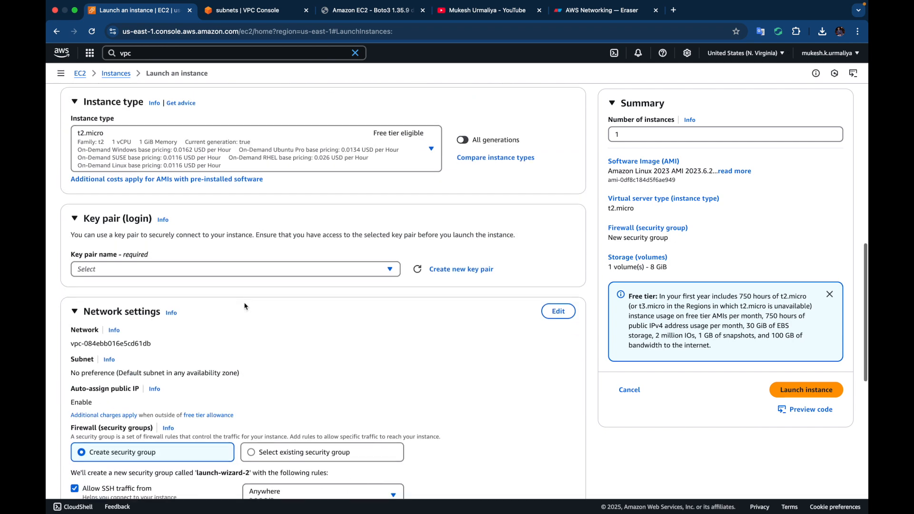
pyautogui.click(375, 250)
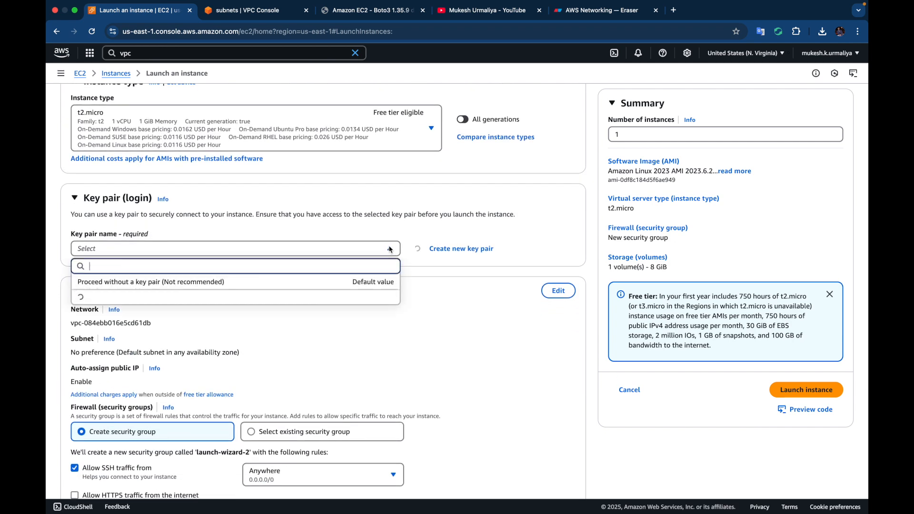
pyautogui.click(325, 306)
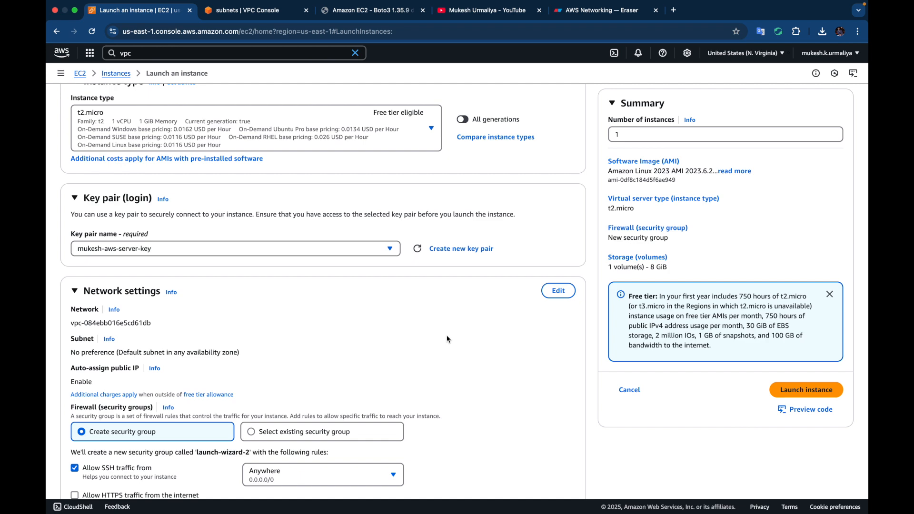
# Place the instance in mukesh-vpc (10.0.0.0/16) and mukesh-private-subnet, checking the choice against the network diagram
pyautogui.scroll(-4, 447, 339)
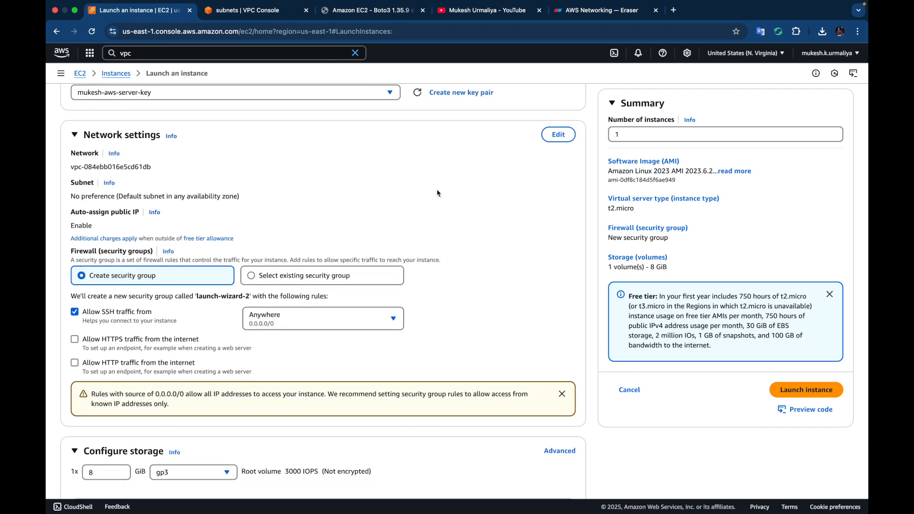
pyautogui.click(564, 135)
pyautogui.click(341, 179)
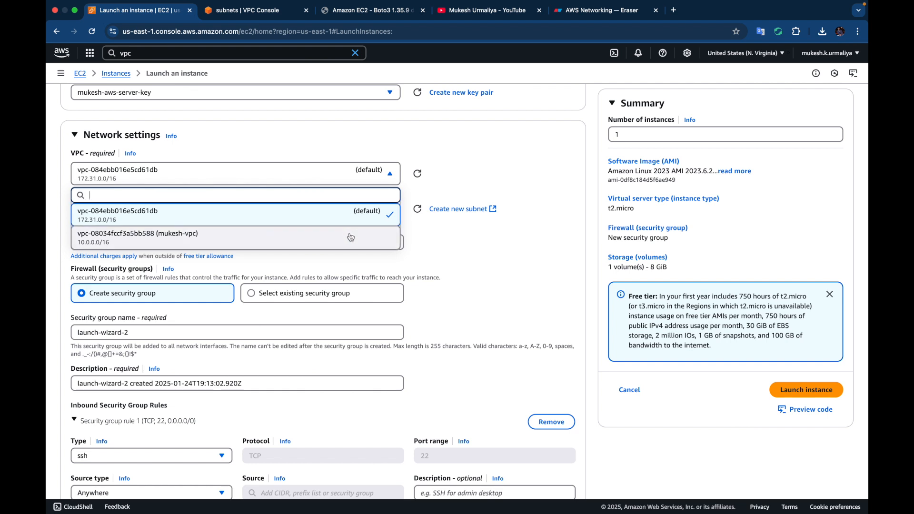
pyautogui.click(351, 237)
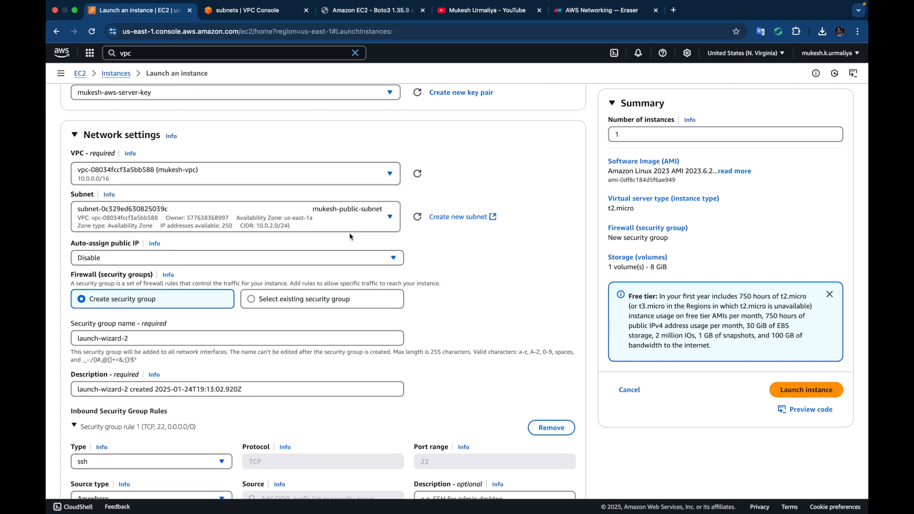
pyautogui.click(370, 223)
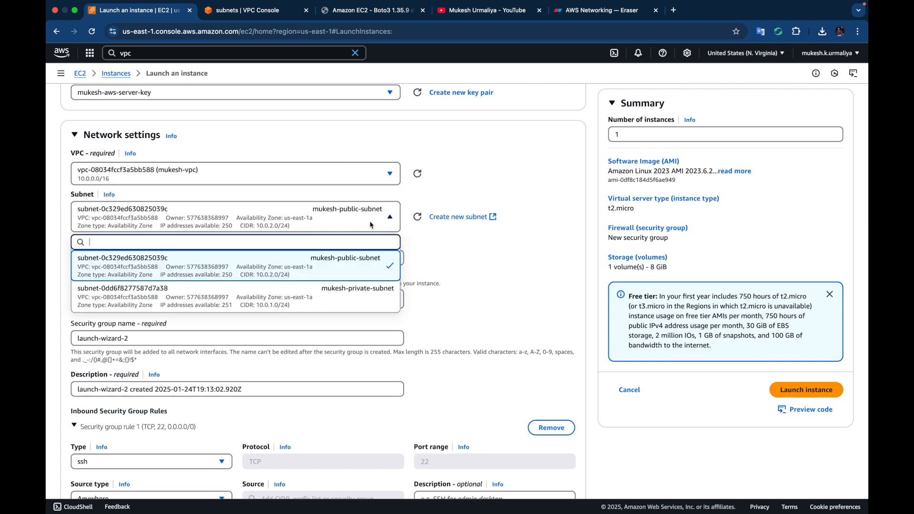
pyautogui.click(345, 292)
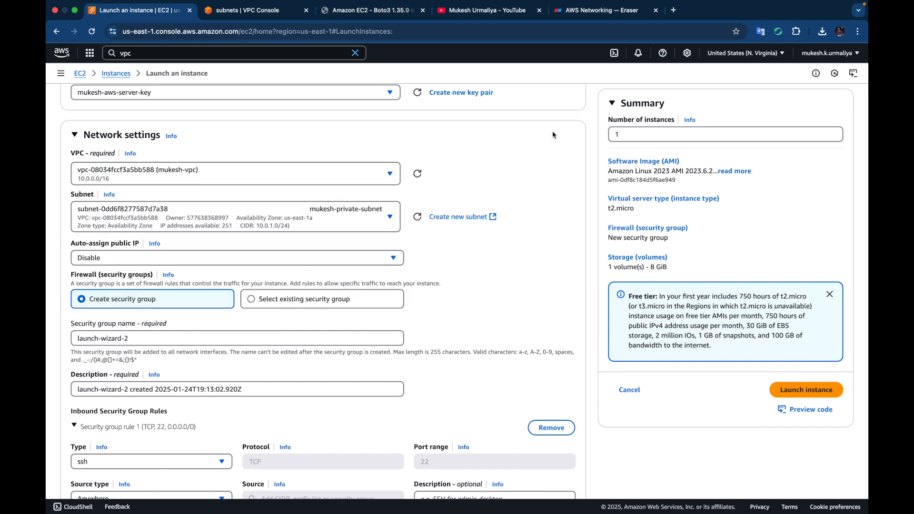
pyautogui.click(594, 11)
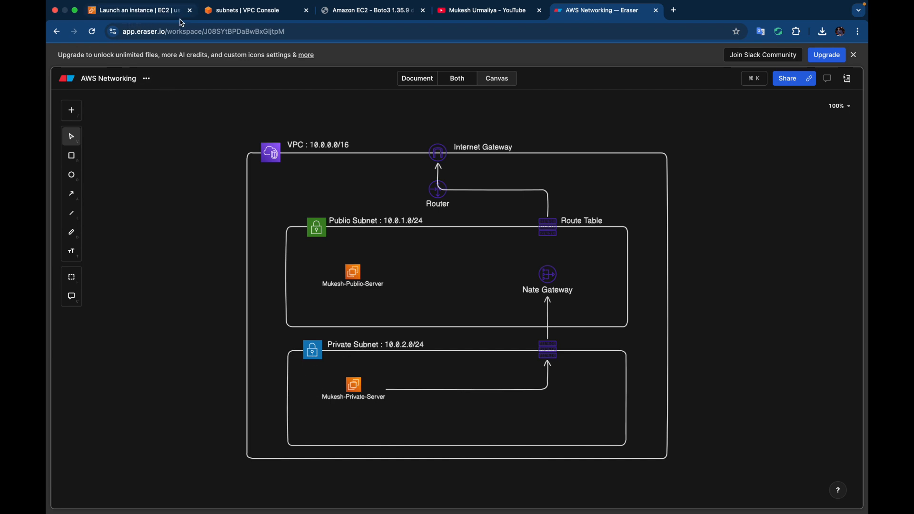
pyautogui.click(152, 12)
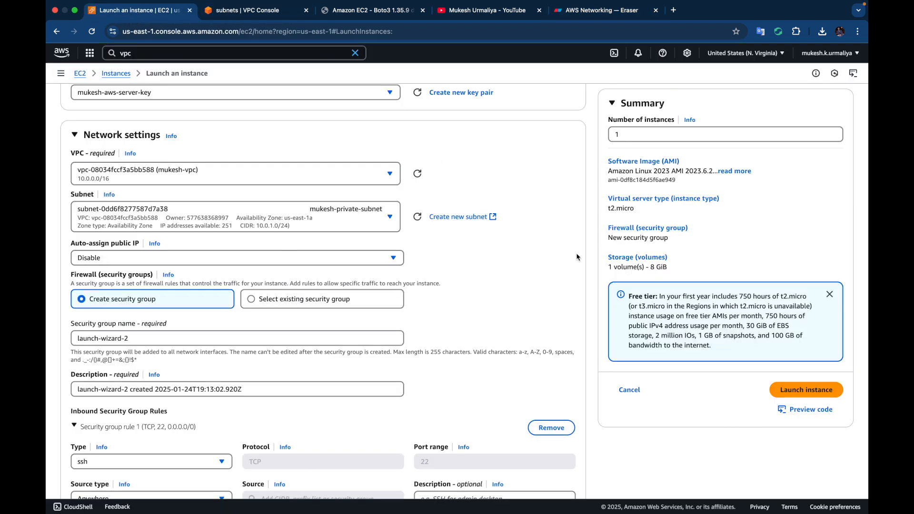
# Enable auto-assign public IP for mukesh-private-server, review its security group and storage settings, and launch the instance
pyautogui.scroll(-5, 577, 257)
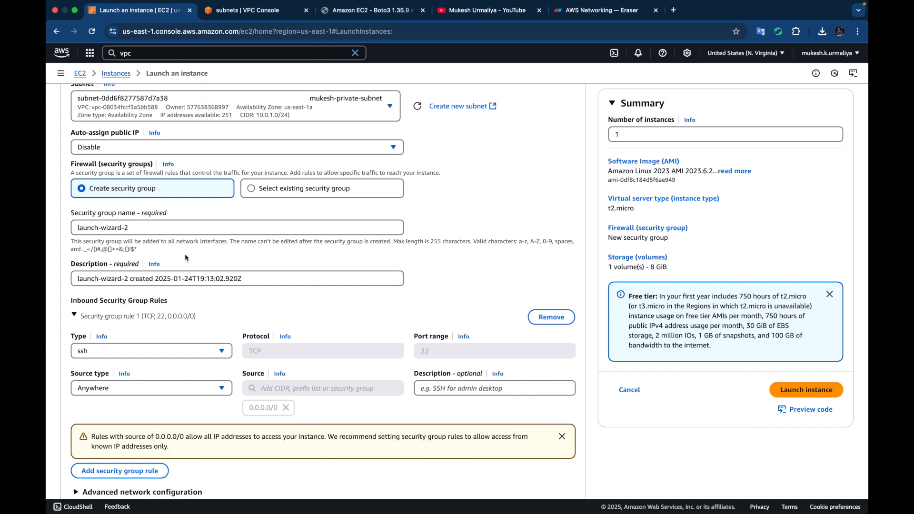
pyautogui.click(122, 152)
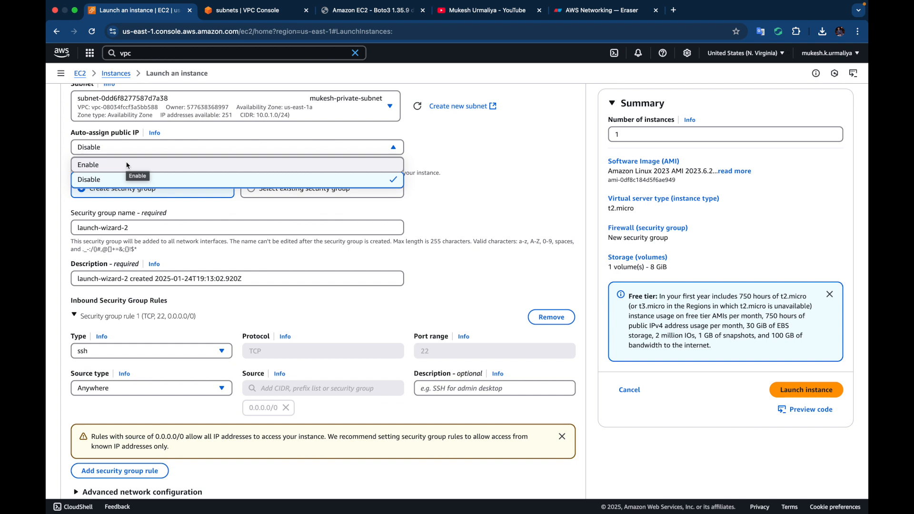
pyautogui.click(129, 166)
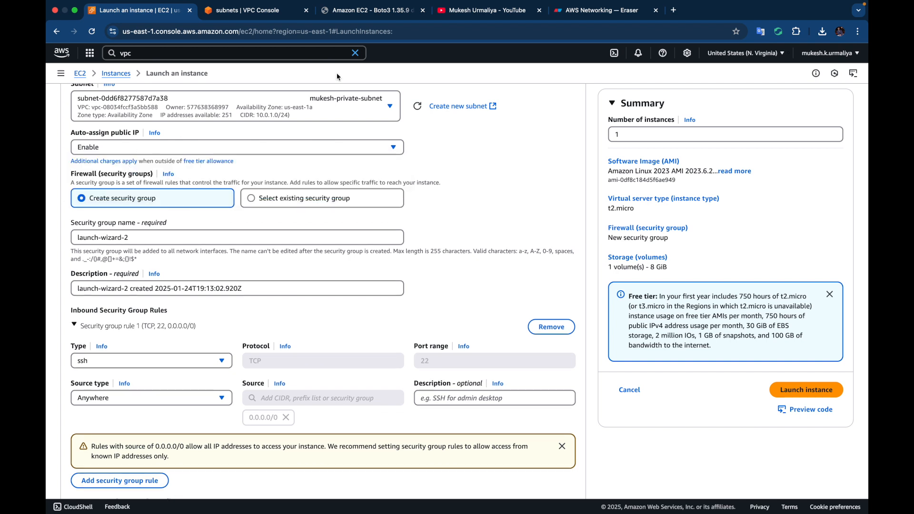
pyautogui.scroll(-1, 573, 166)
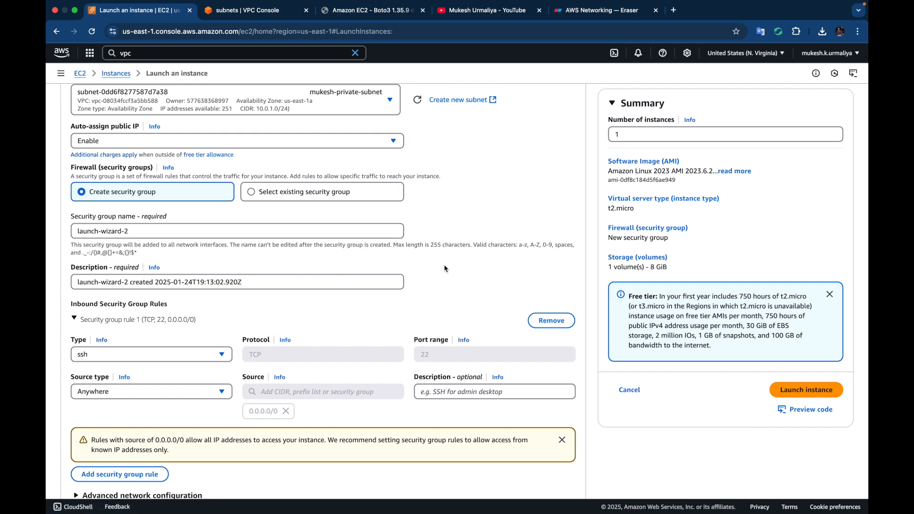
pyautogui.scroll(-2, 438, 302)
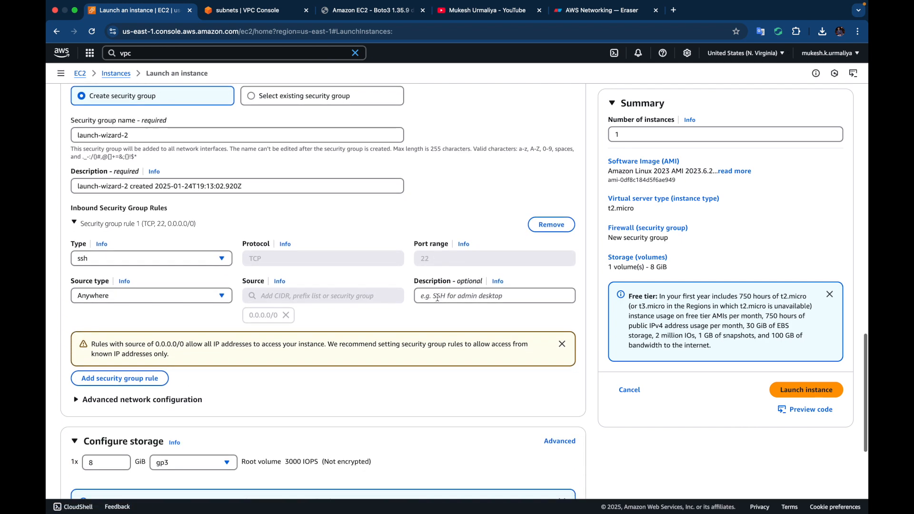
pyautogui.scroll(20, 797, 405)
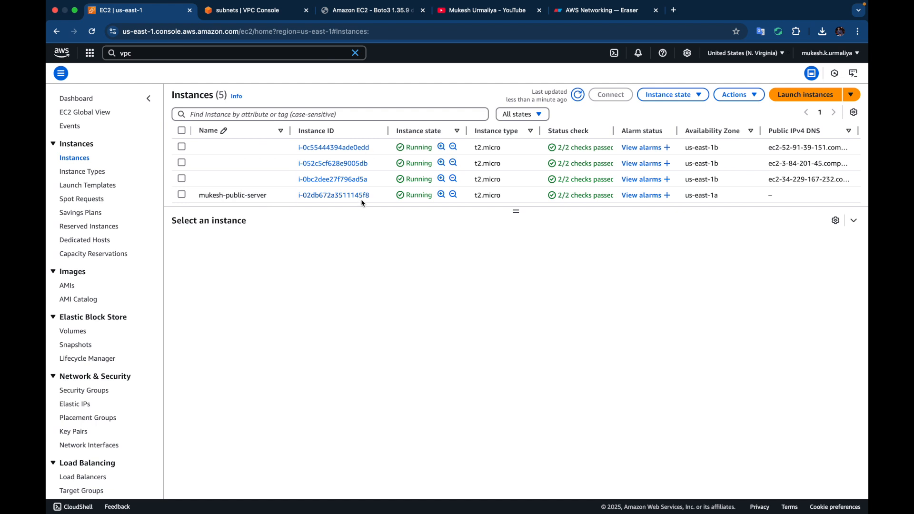
# Enable auto-assign public IP in the IP address management of mukesh-public-server and save the change
pyautogui.click(383, 200)
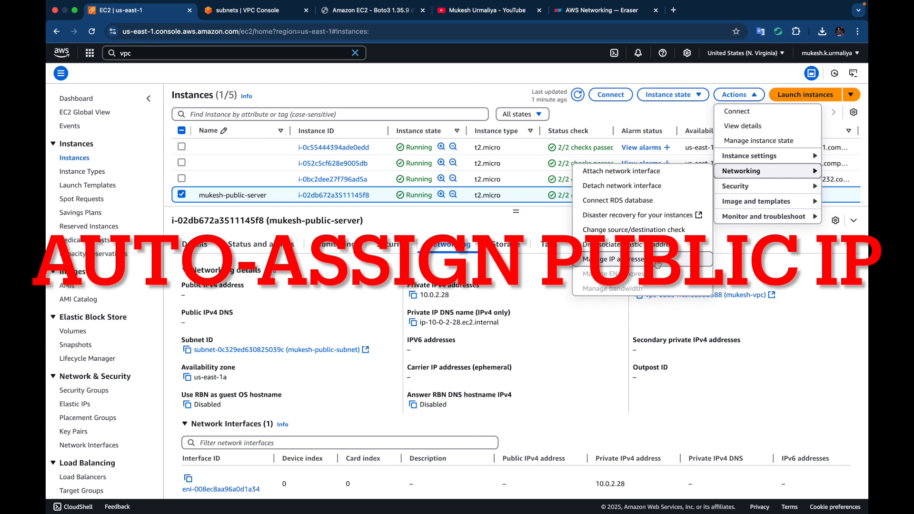
pyautogui.click(656, 263)
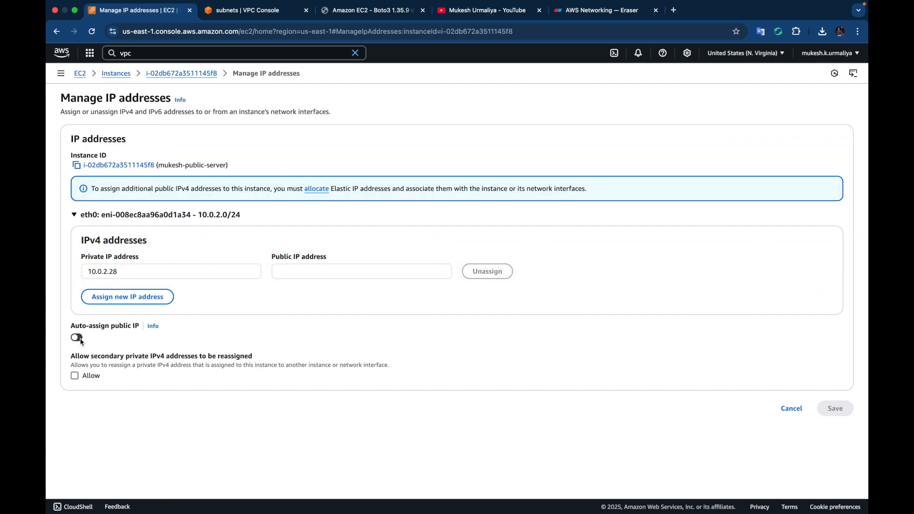
pyautogui.click(78, 338)
pyautogui.click(835, 409)
pyautogui.click(571, 335)
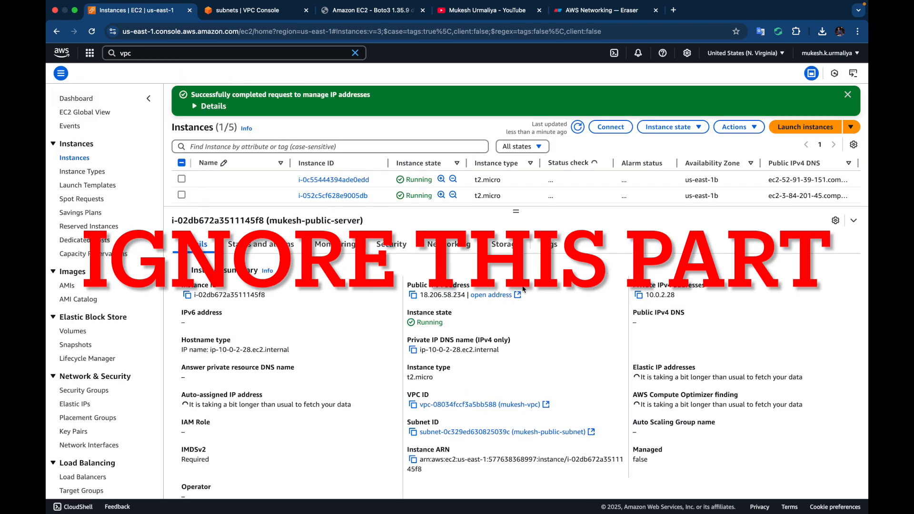
# Review the details of mukesh-public-server and examine the subnet notice in its EC2 Instance Connect options
pyautogui.scroll(-2, 543, 185)
pyautogui.scroll(-2, 543, 186)
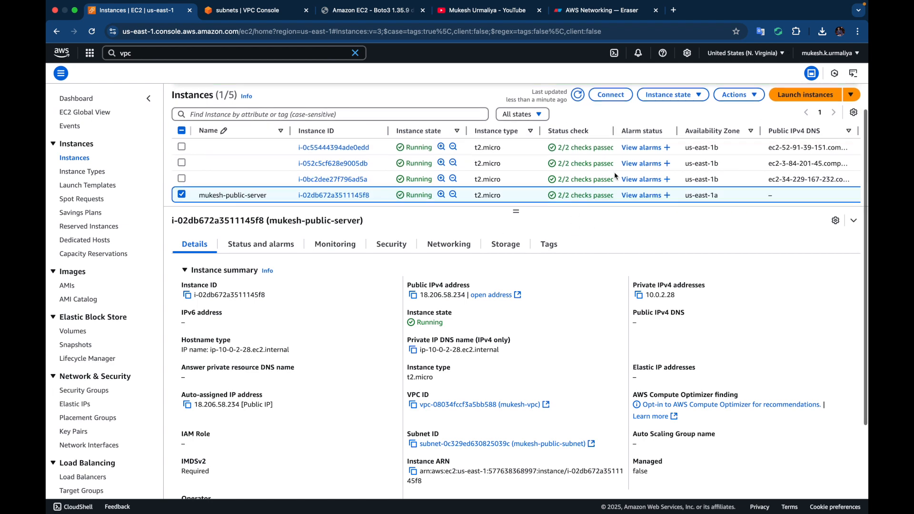
pyautogui.click(611, 94)
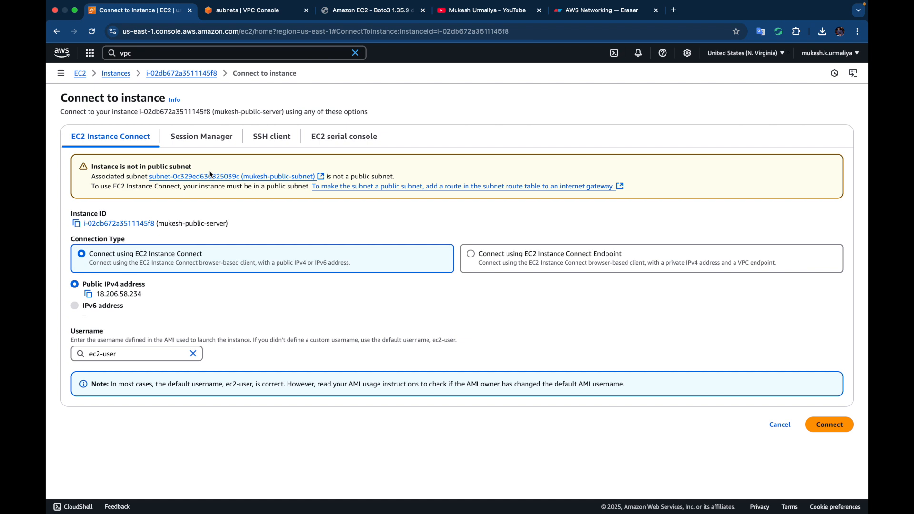
pyautogui.moveTo(91, 167); pyautogui.dragTo(213, 174)
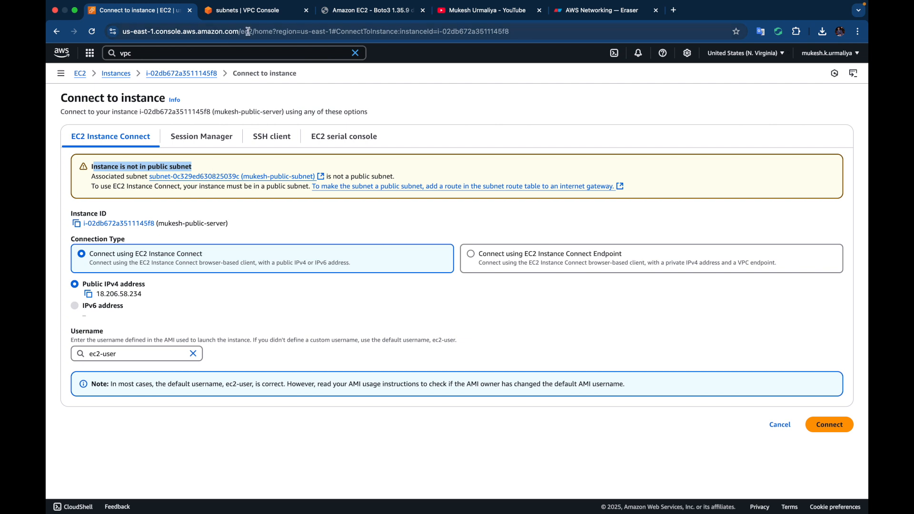
# Check the internet gateway in the network diagram and create an internet gateway named mukesh-internet-gw in the VPC console
pyautogui.click(254, 10)
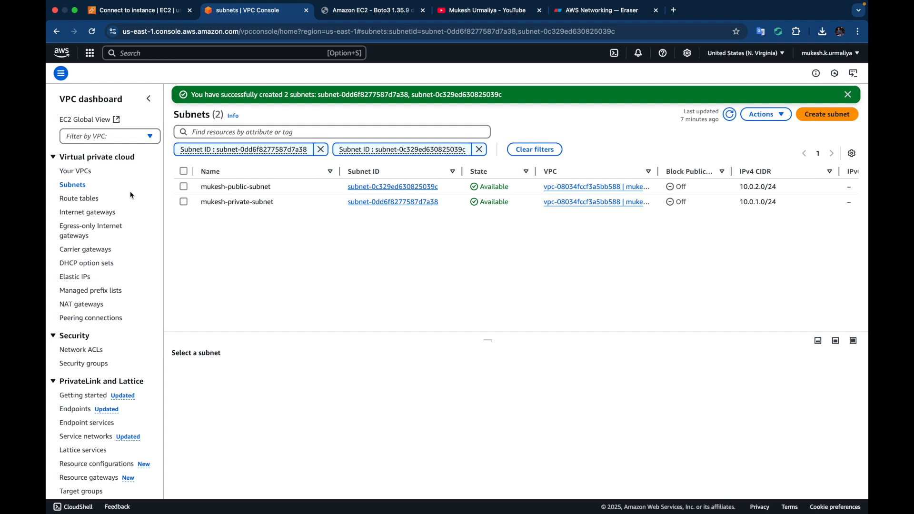
pyautogui.click(588, 13)
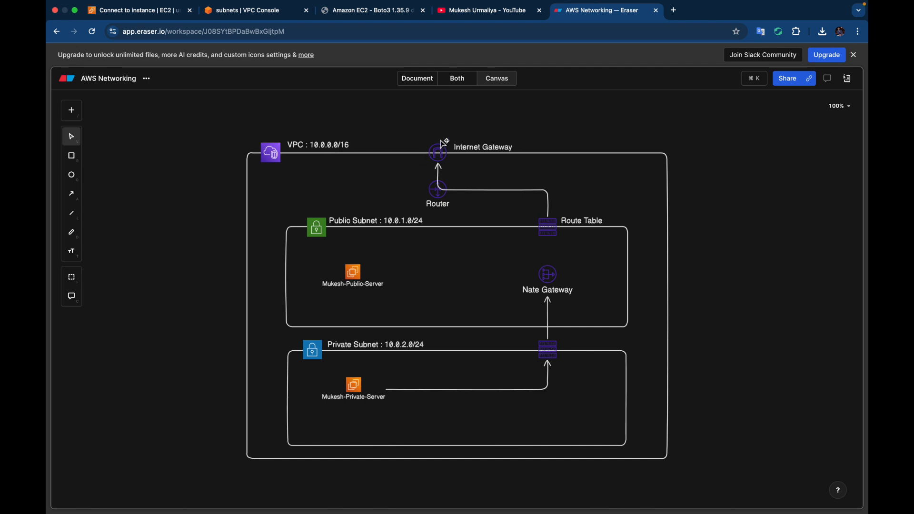
pyautogui.click(148, 11)
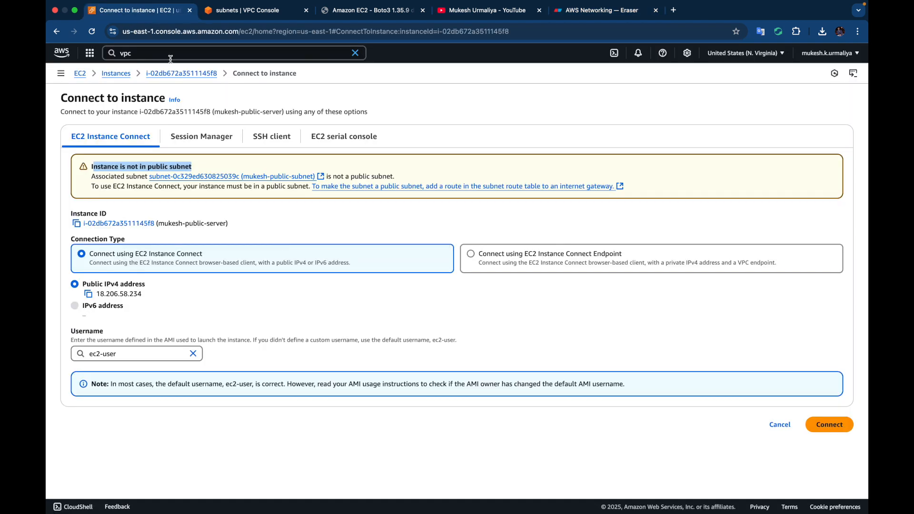
pyautogui.click(233, 14)
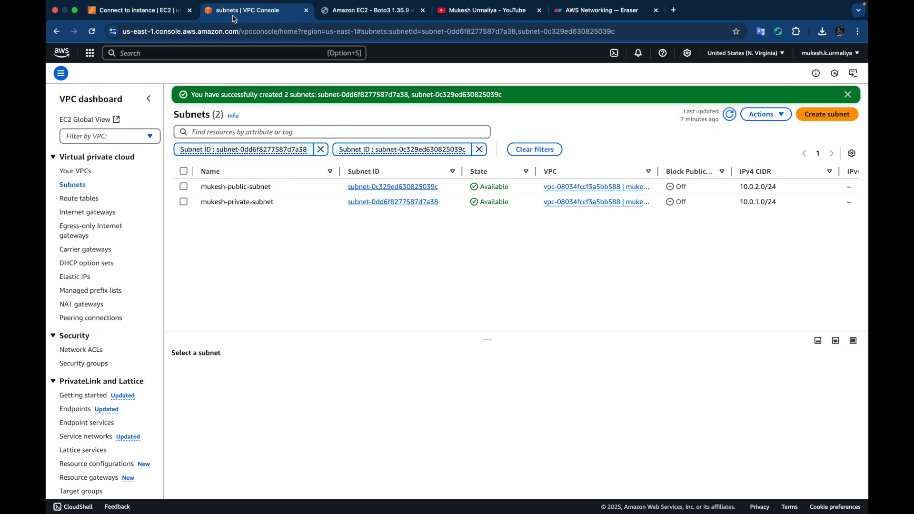
pyautogui.click(95, 214)
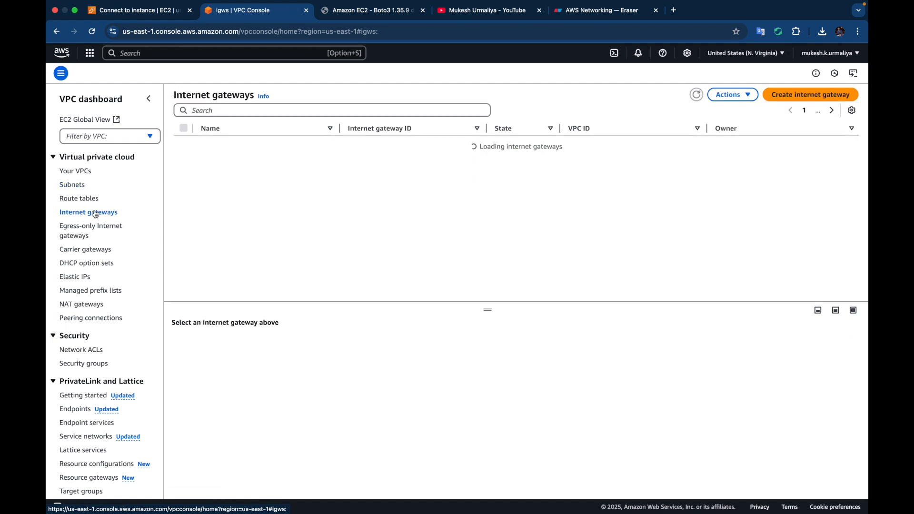
pyautogui.click(815, 95)
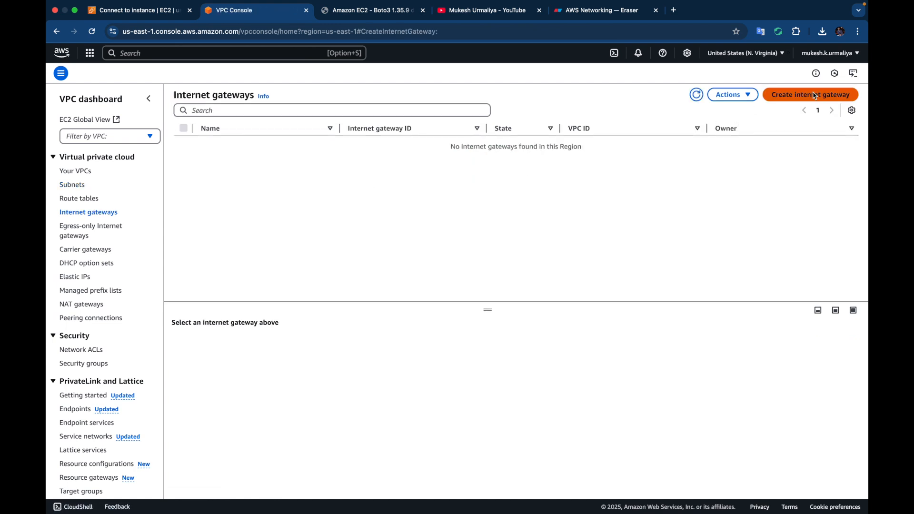
pyautogui.click(225, 167)
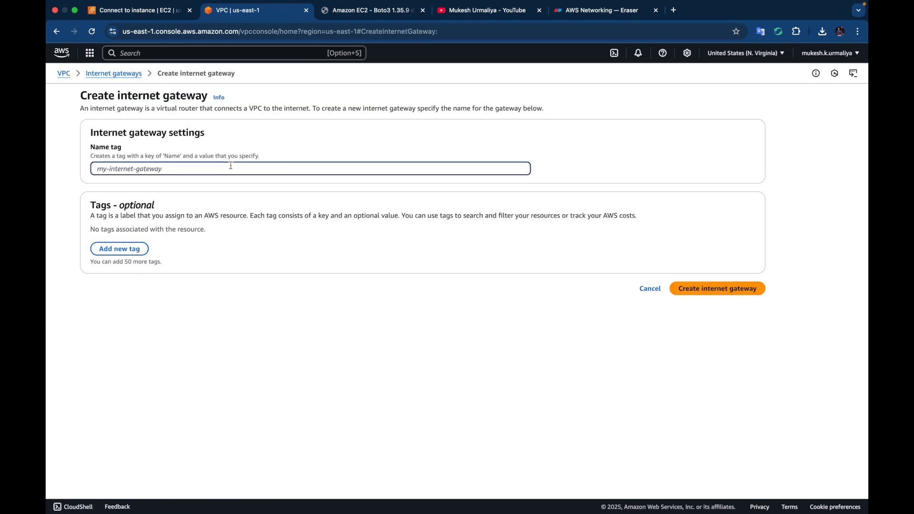
pyautogui.write('mukesh')
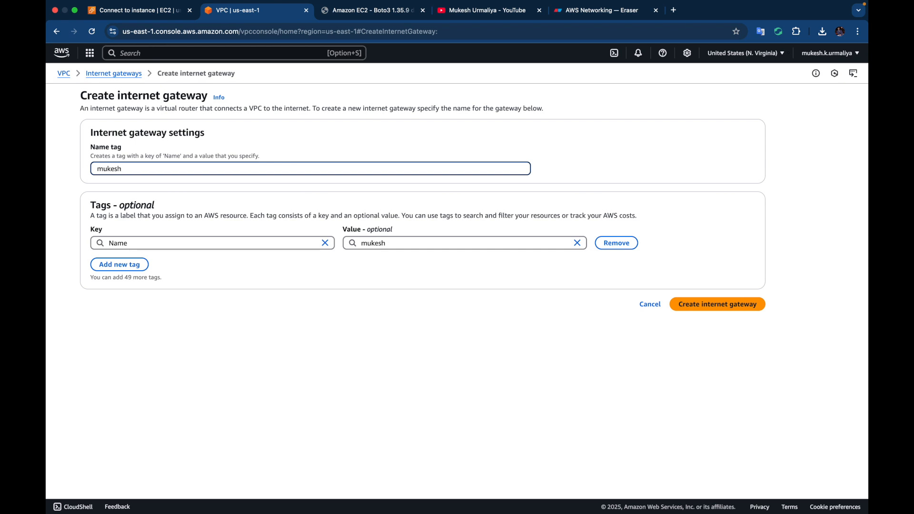
pyautogui.write('-ig-gw')
pyautogui.click(125, 169)
pyautogui.press('BackSpace')
pyautogui.write('nternet')
pyautogui.click(739, 309)
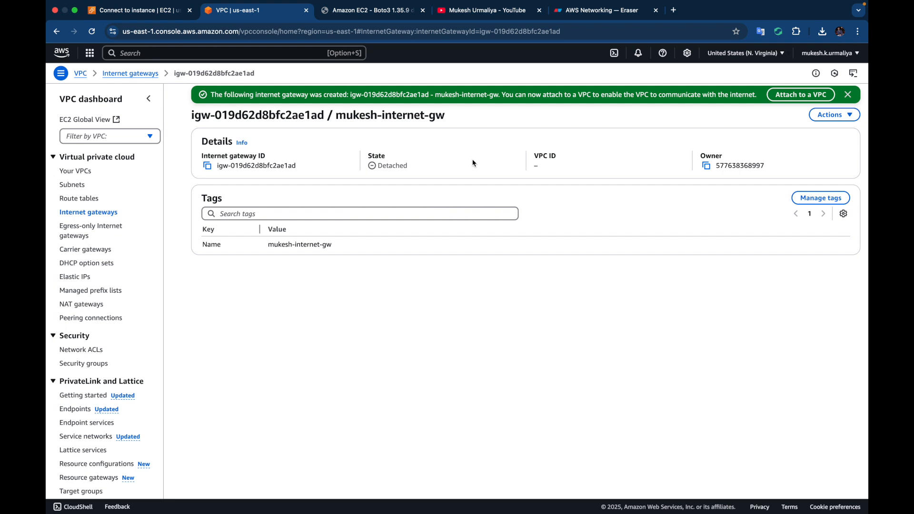
# Attach the mukesh-internet-gw internet gateway to mukesh-vpc
pyautogui.click(839, 118)
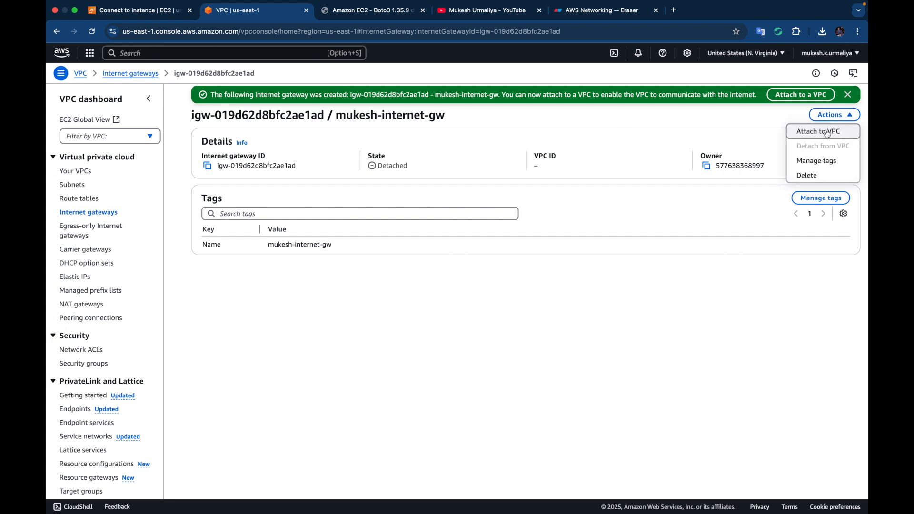
pyautogui.click(827, 133)
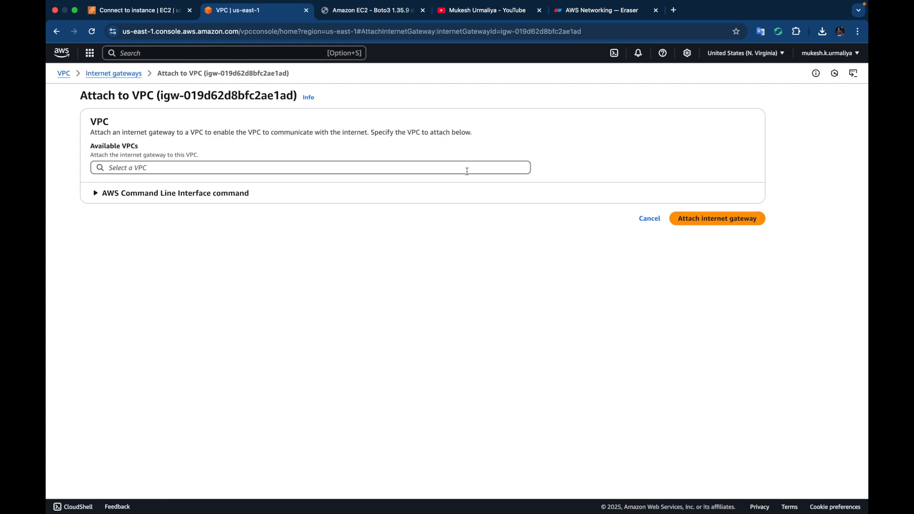
pyautogui.click(279, 170)
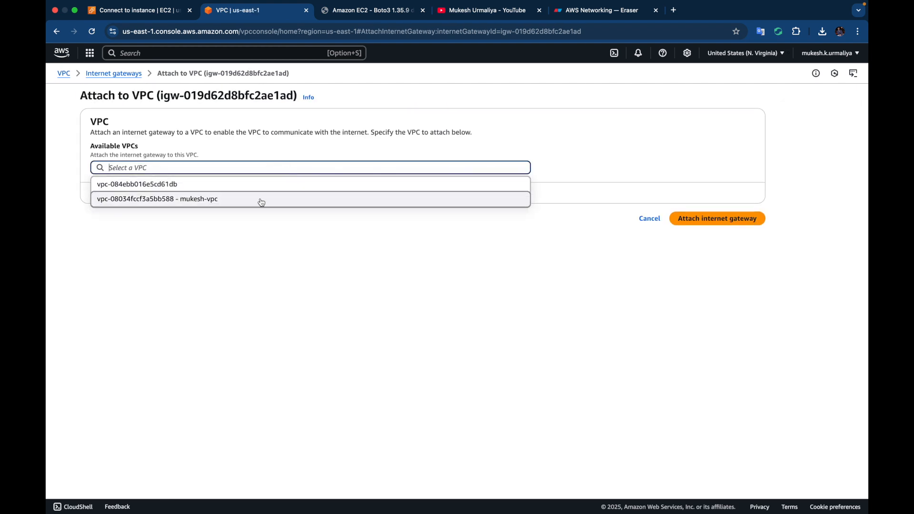
pyautogui.click(204, 204)
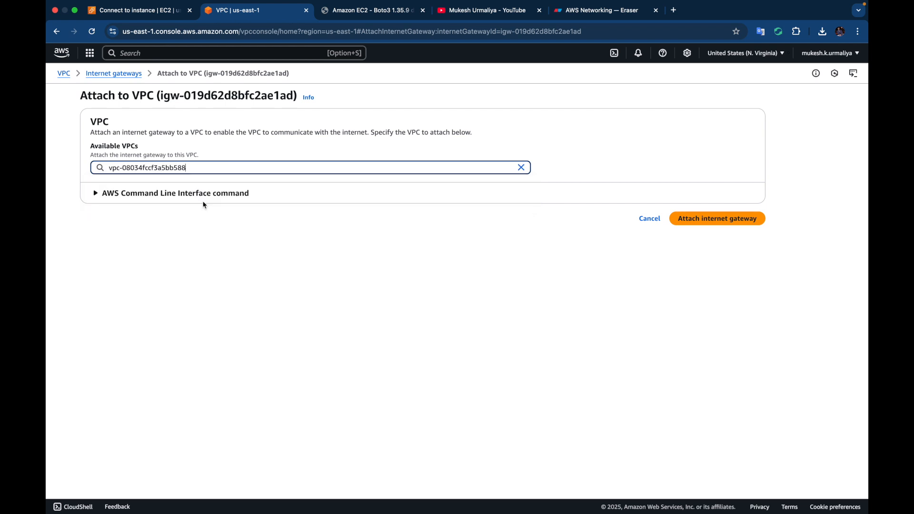
pyautogui.click(734, 219)
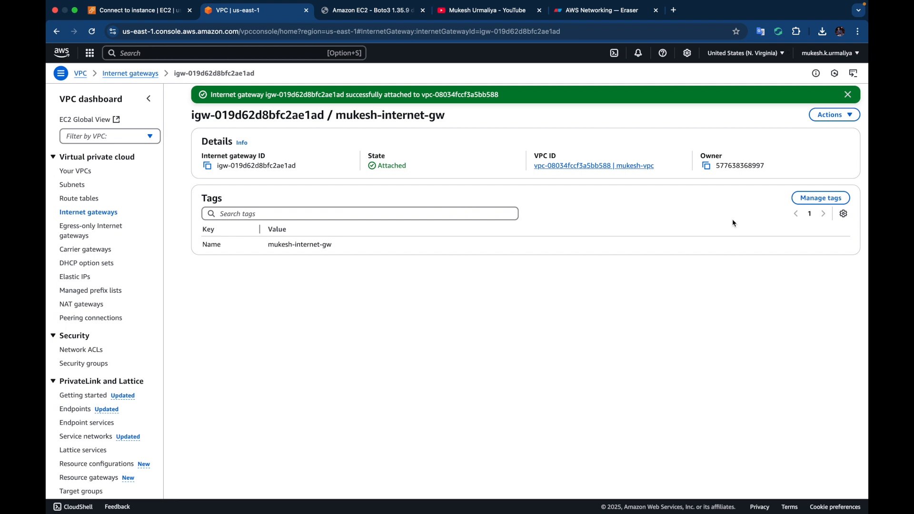
# Reload the EC2 Instance Connect options of mukesh-public-server, examine the subnet notice, and compare with the routing in the network diagram
pyautogui.click(583, 13)
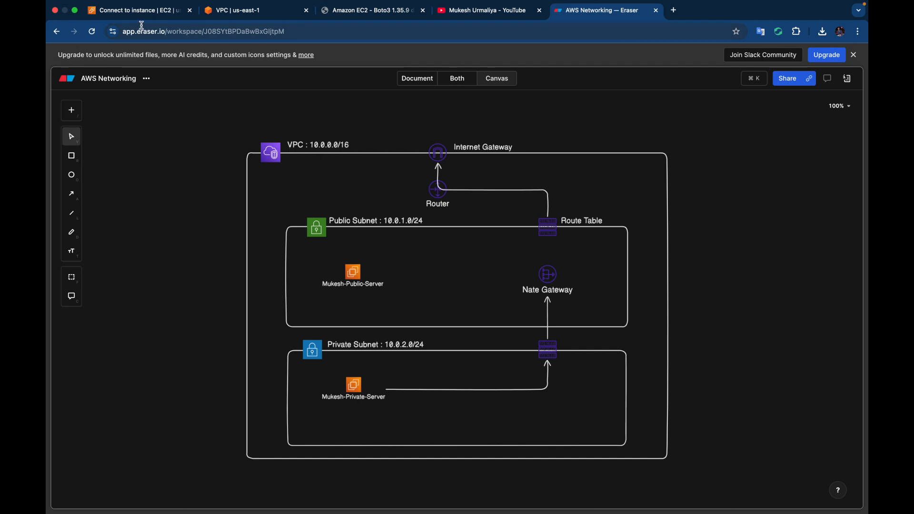
pyautogui.click(149, 11)
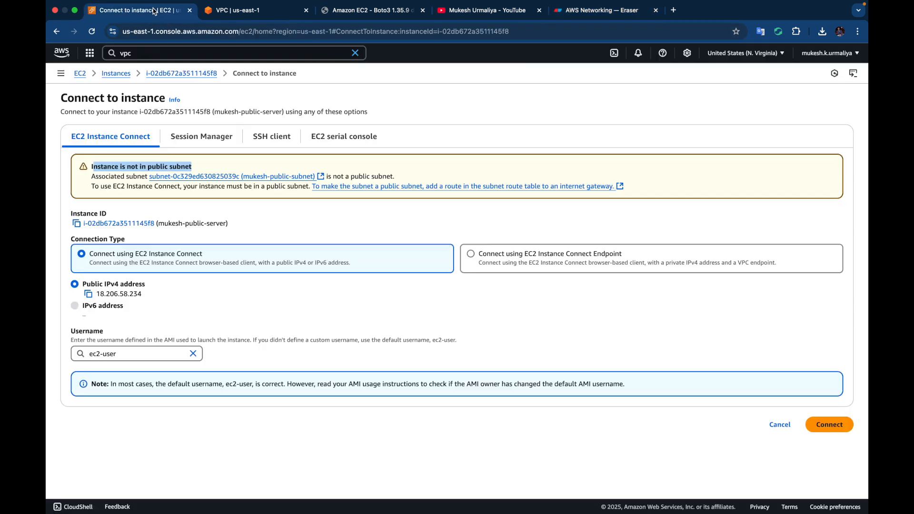
pyautogui.click(93, 34)
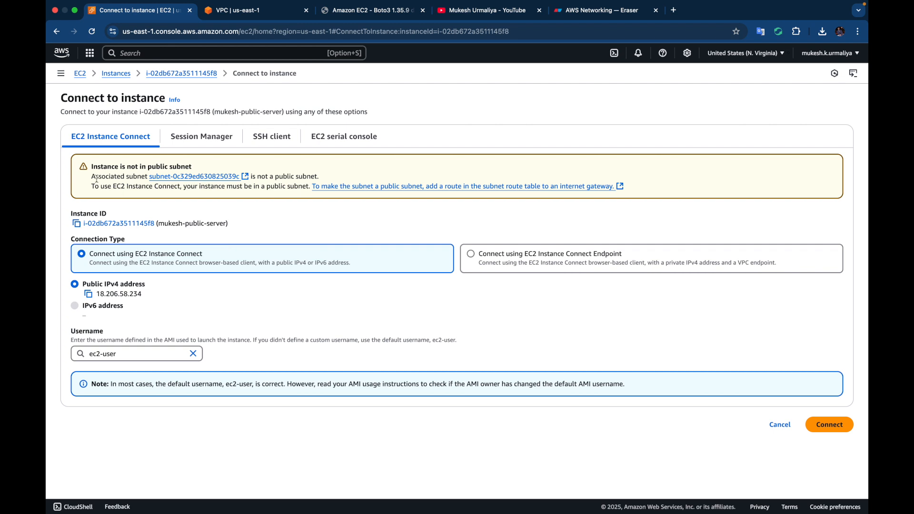
pyautogui.moveTo(92, 166); pyautogui.dragTo(199, 167)
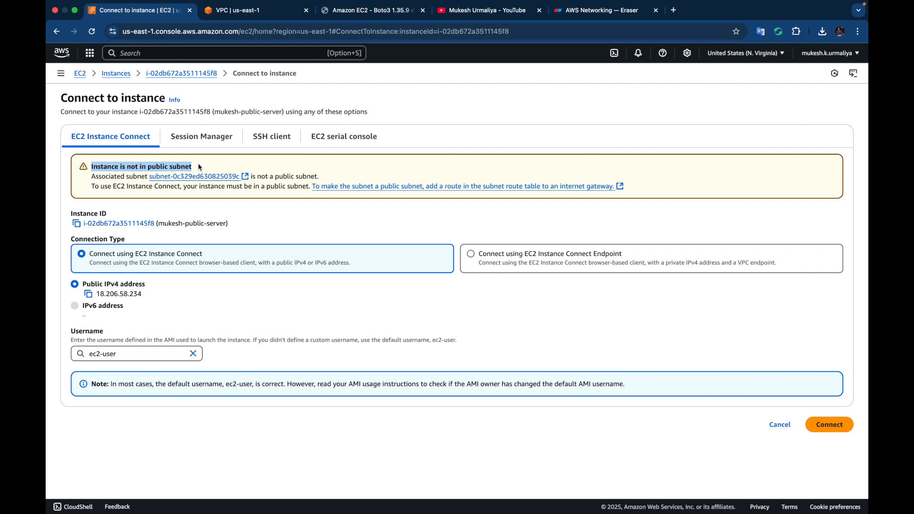
pyautogui.click(595, 10)
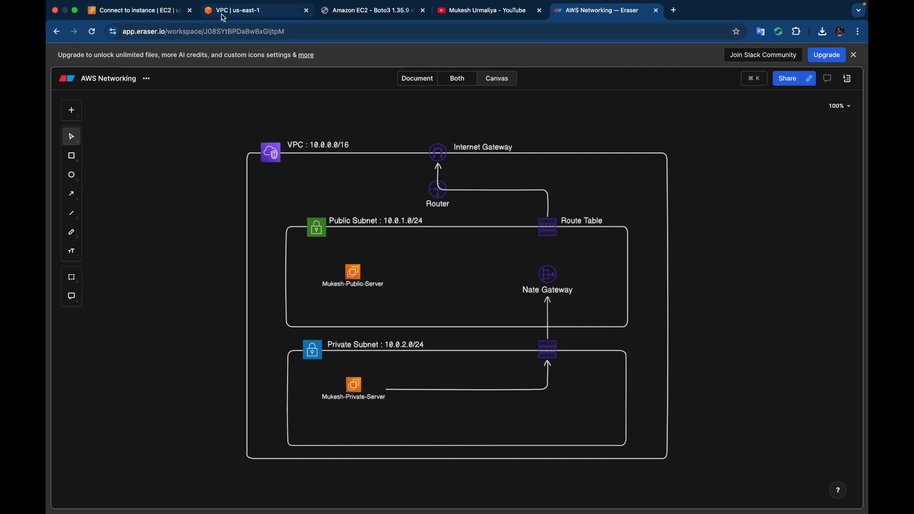
# Create a route table named mukesh-public-route-table in mukesh-vpc
pyautogui.click(236, 10)
pyautogui.click(78, 201)
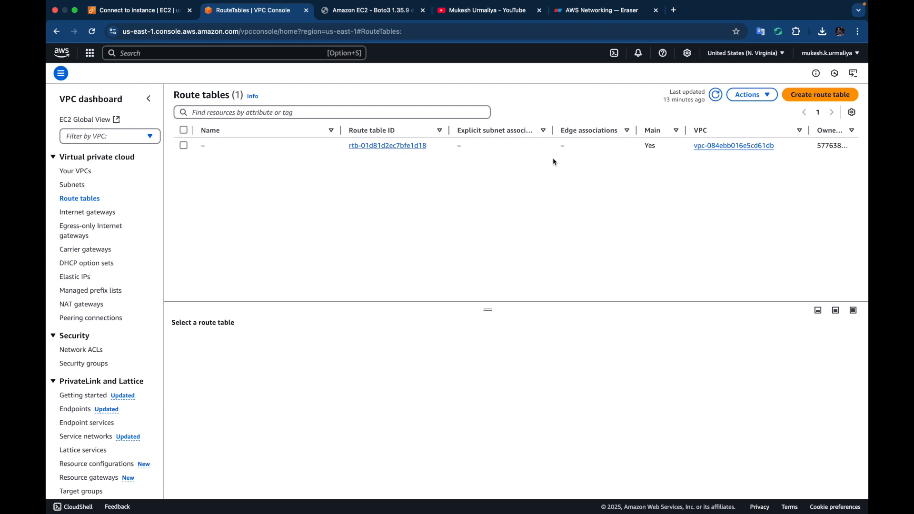
pyautogui.click(816, 93)
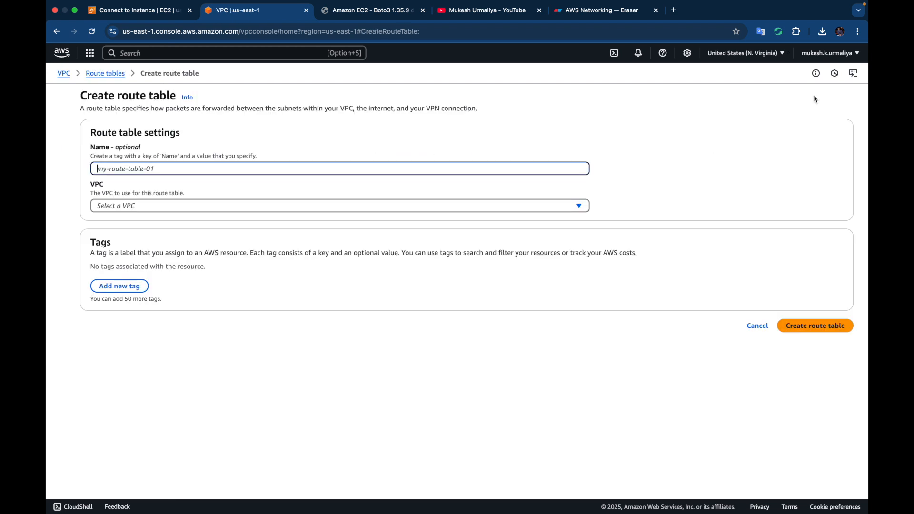
pyautogui.write('m')
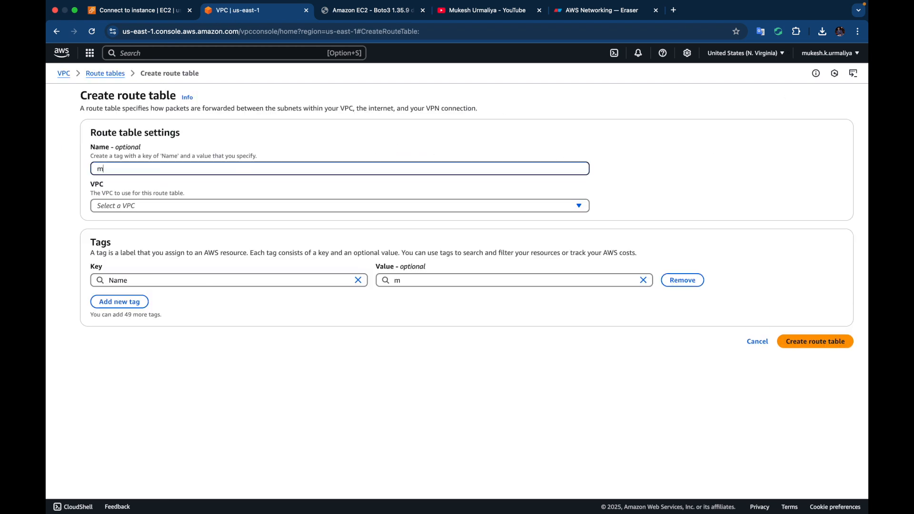
pyautogui.write('ukesh-public-route')
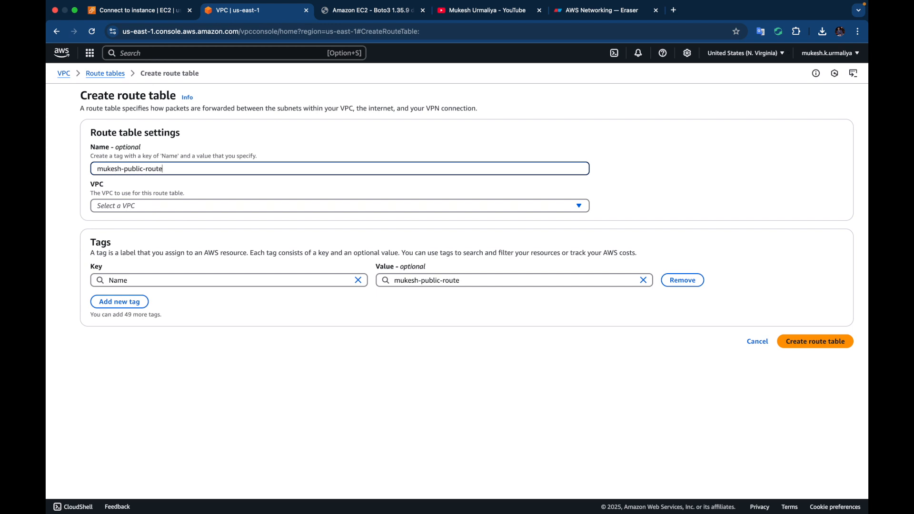
pyautogui.write('-table')
pyautogui.click(186, 209)
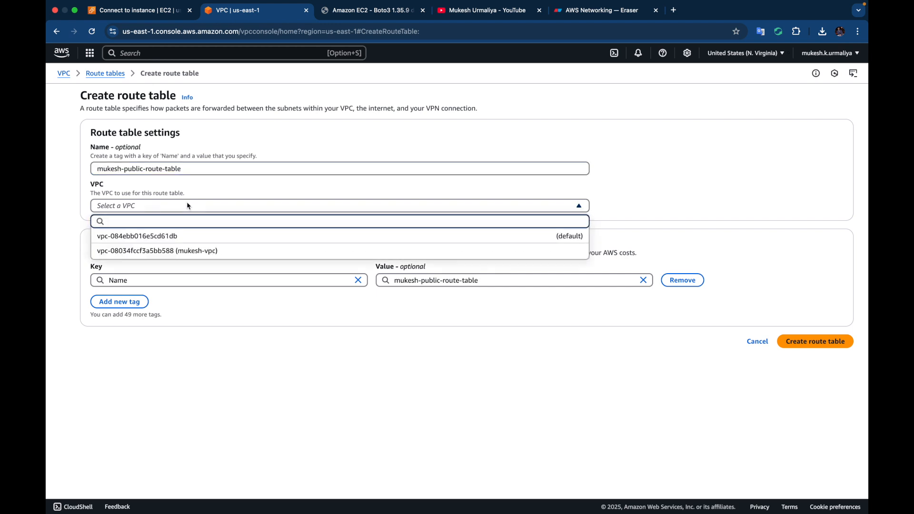
pyautogui.click(208, 250)
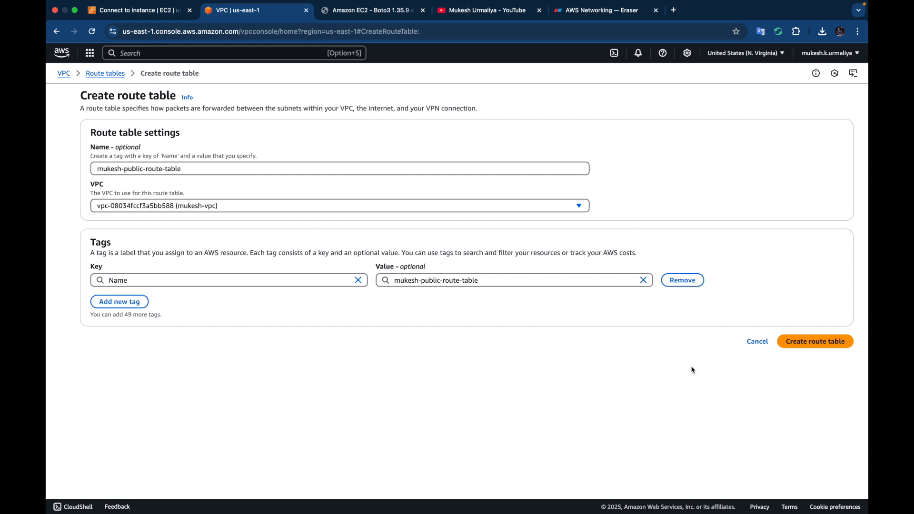
pyautogui.click(818, 342)
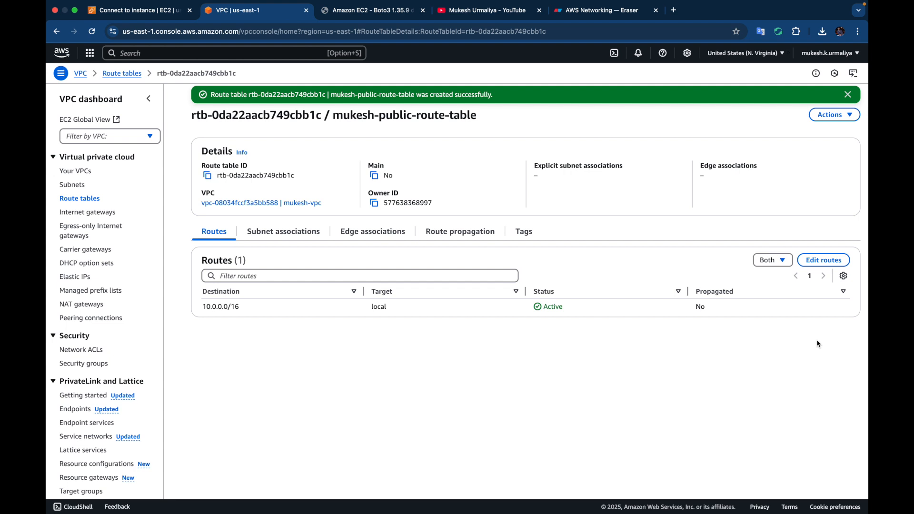
# Associate mukesh-public-subnet with mukesh-public-route-table and save the subnet associations
pyautogui.click(289, 235)
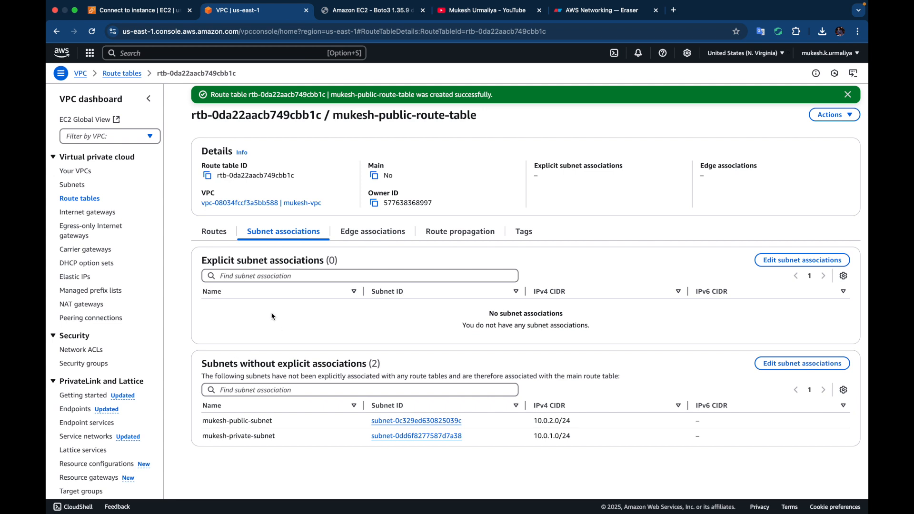
pyautogui.click(785, 262)
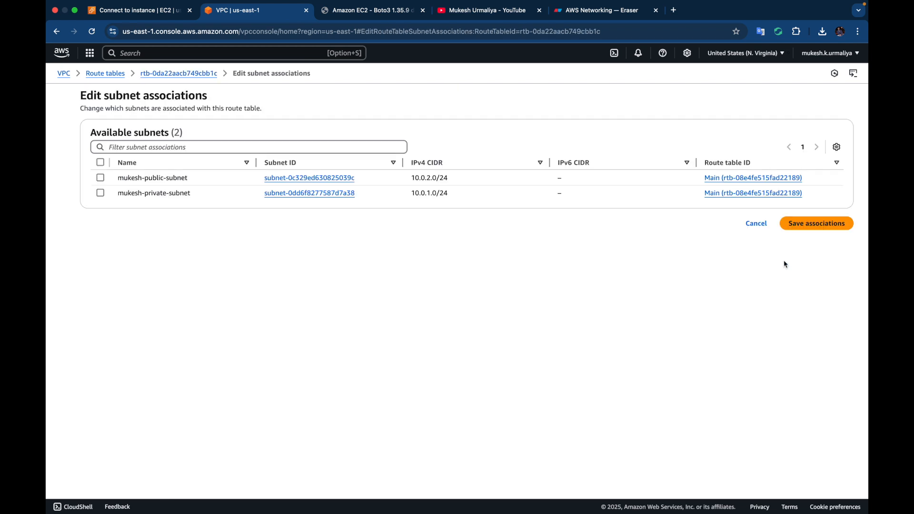
pyautogui.click(101, 178)
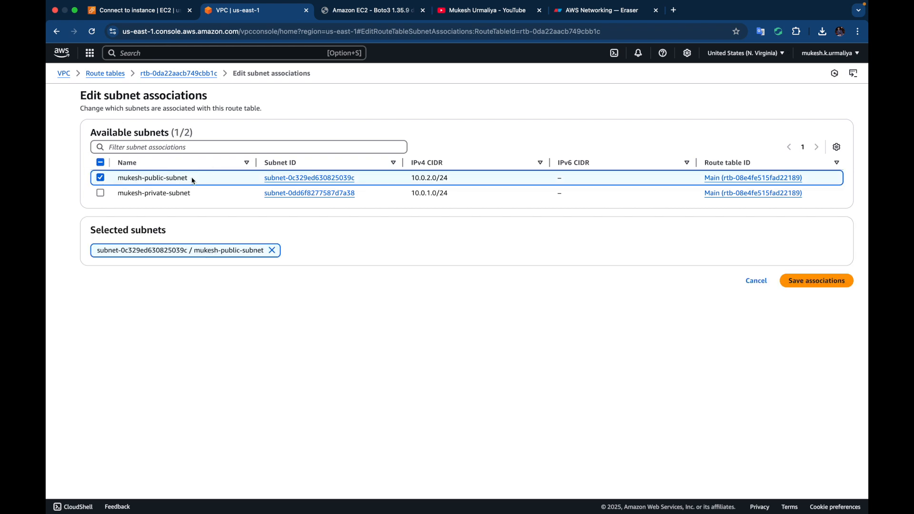
pyautogui.click(832, 281)
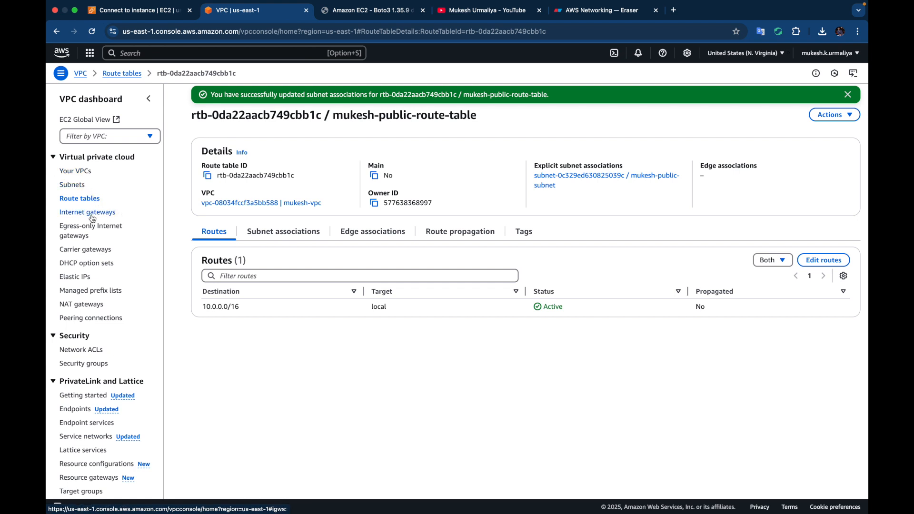
# Review the network diagram, recheck the subnet notice on the reloaded mukesh-public-server connection page, and return to the VPC console
pyautogui.click(582, 10)
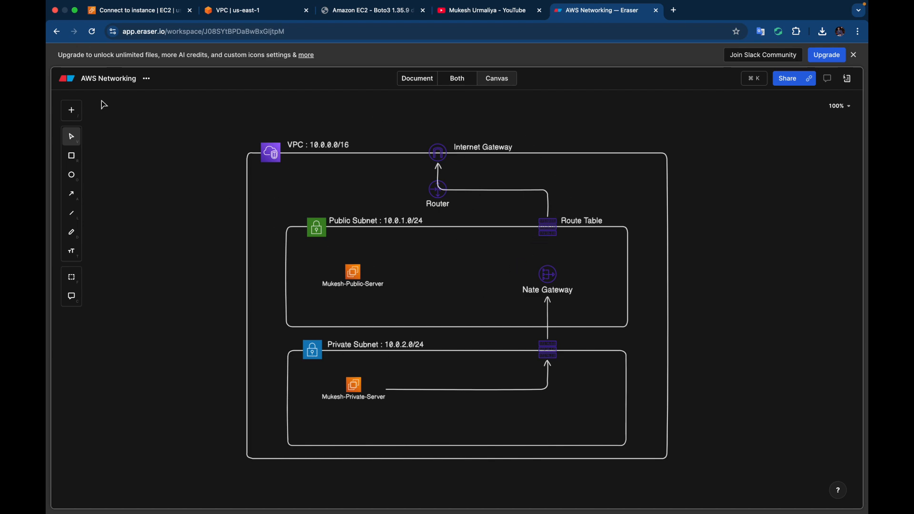
pyautogui.click(245, 13)
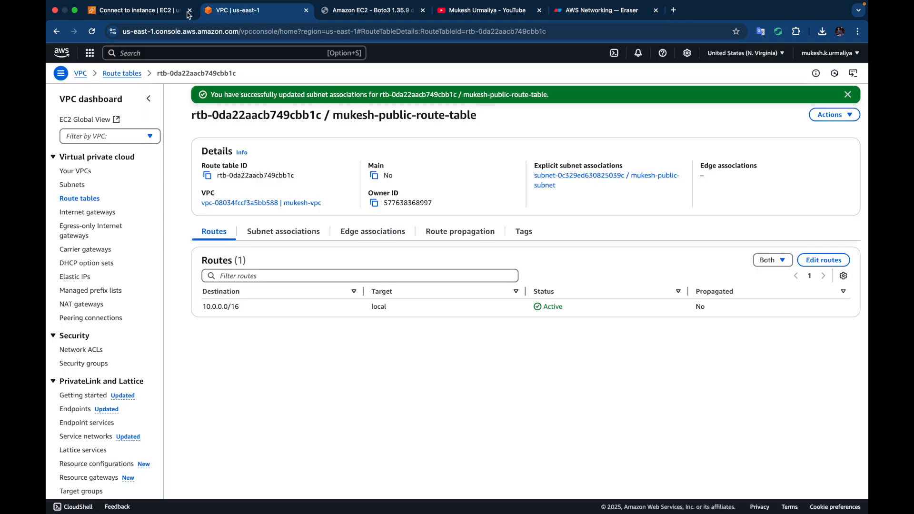
pyautogui.click(155, 8)
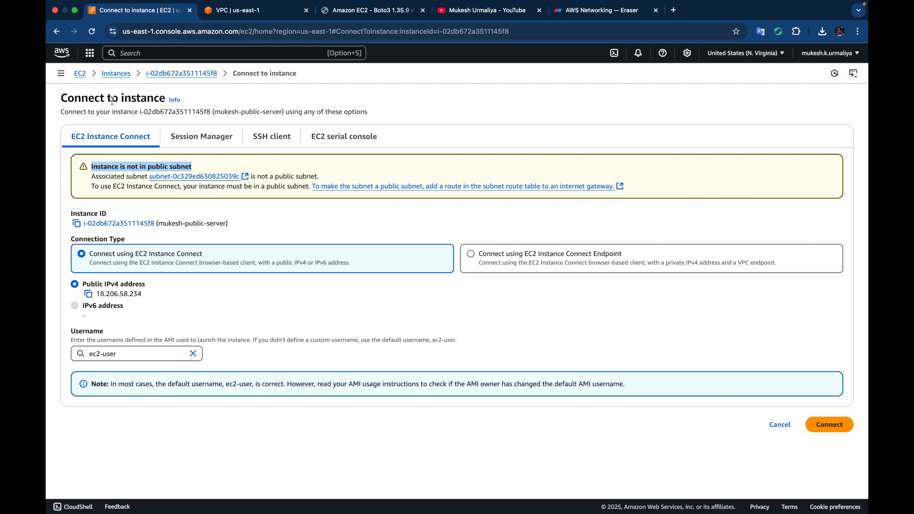
pyautogui.click(92, 32)
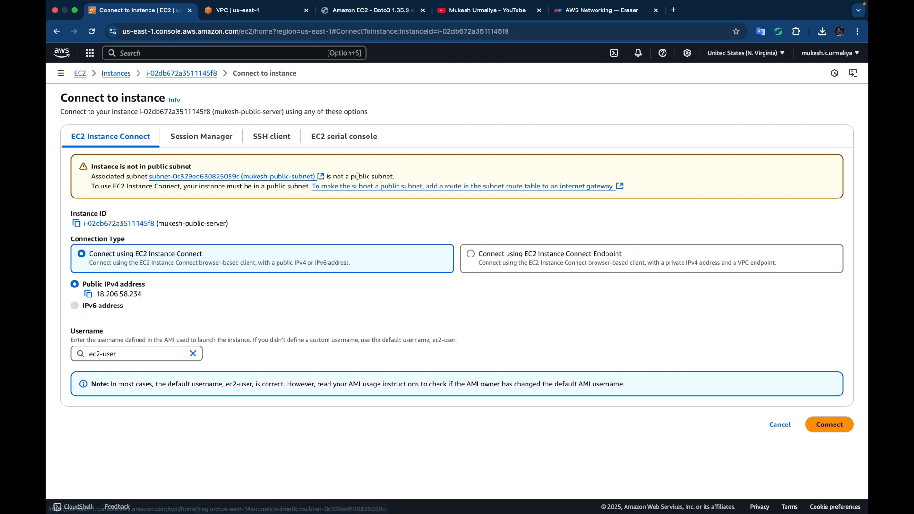
pyautogui.click(230, 12)
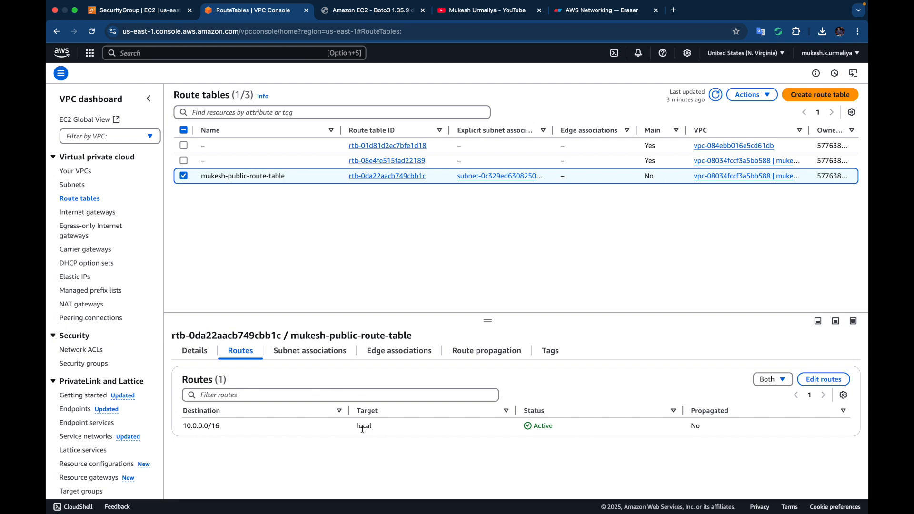
# Add a 0.0.0.0/0 route targeting the internet gateway mukesh-internet-gw to mukesh-public-route-table and save the route changes
pyautogui.click(823, 379)
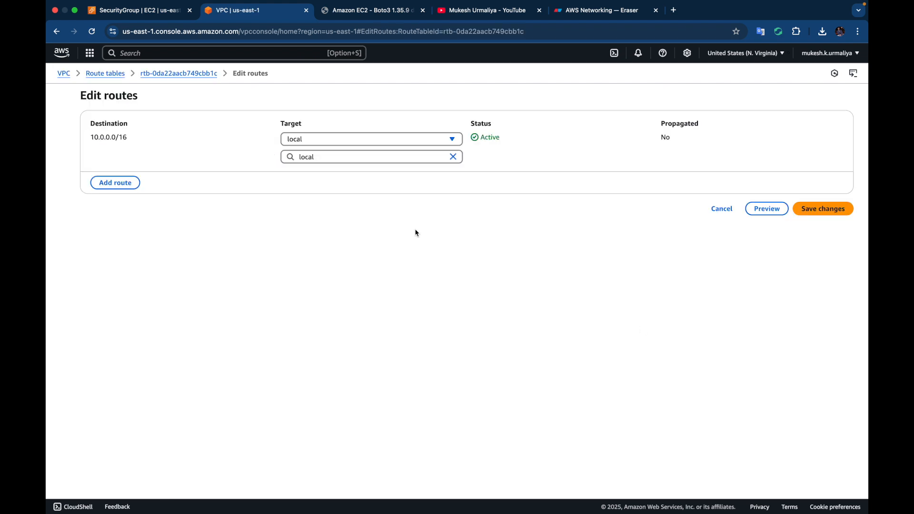
pyautogui.click(135, 183)
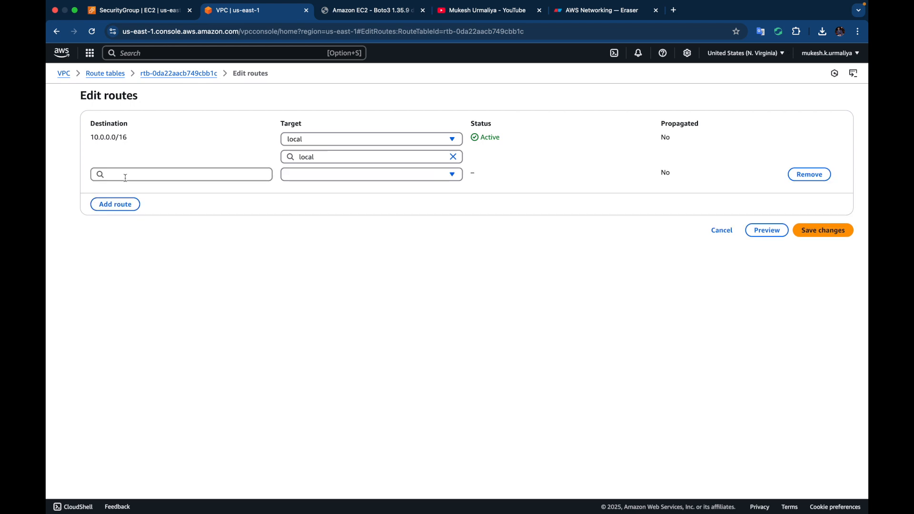
pyautogui.click(125, 178)
pyautogui.click(129, 192)
pyautogui.click(350, 179)
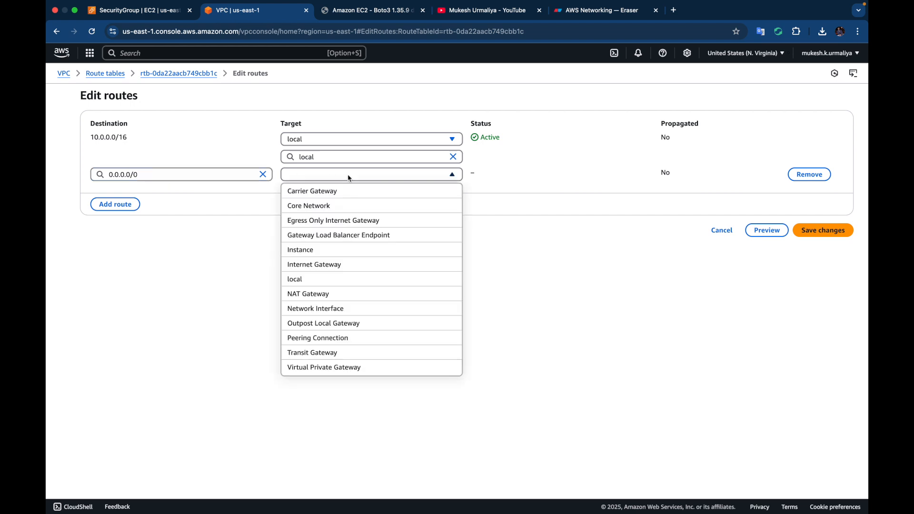
pyautogui.click(359, 266)
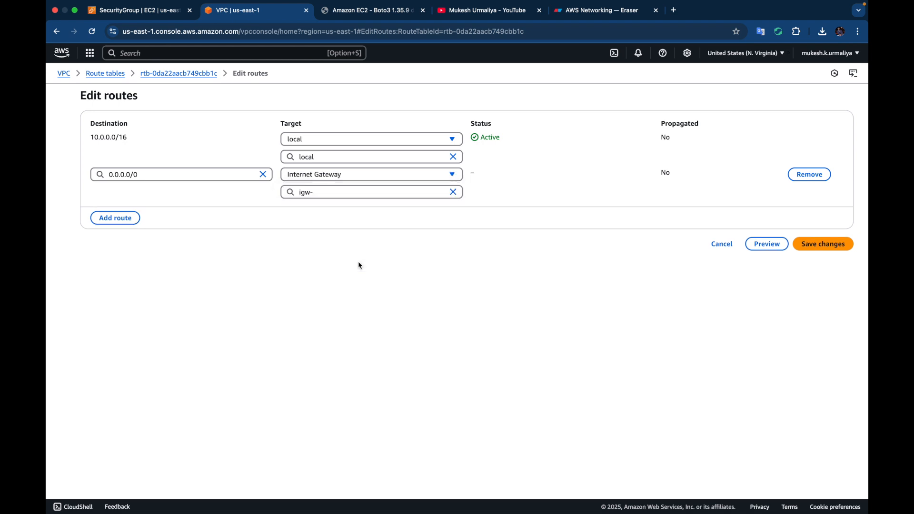
pyautogui.click(353, 192)
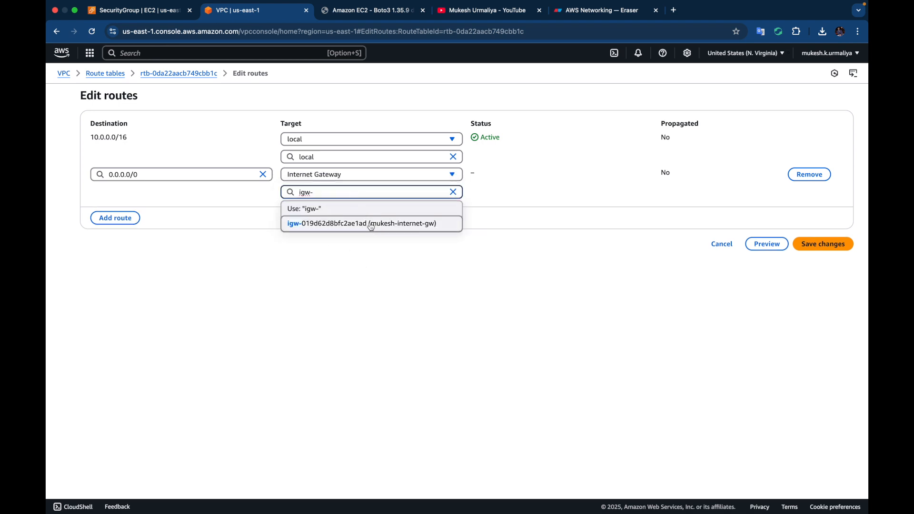
pyautogui.click(395, 230)
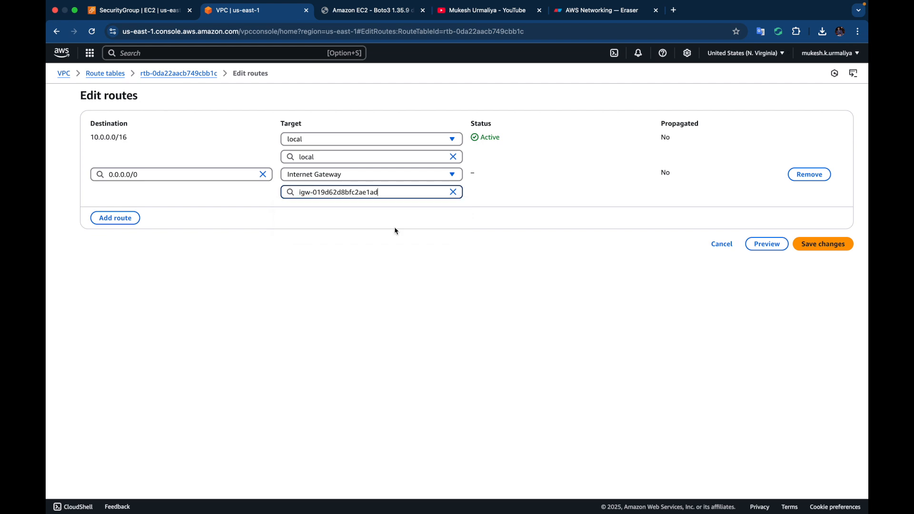
pyautogui.click(830, 244)
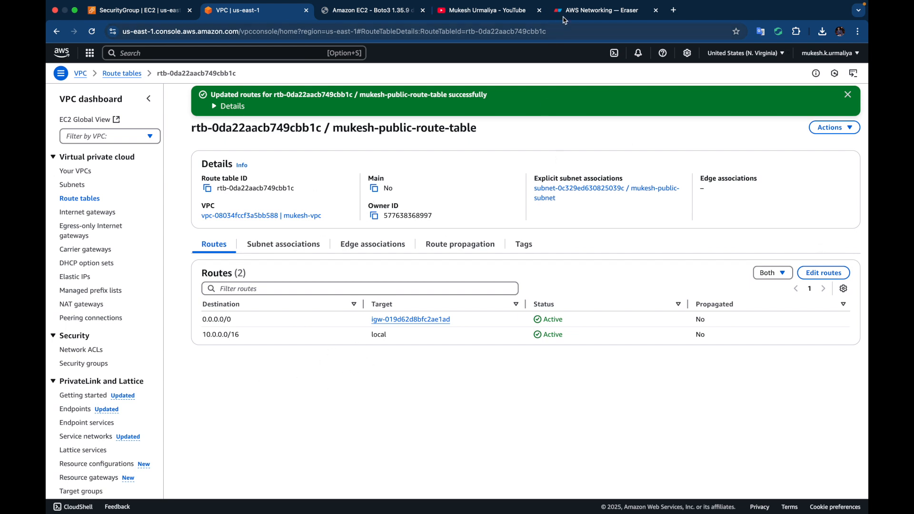
# Compare the saved routes with the network diagram, then connect to mukesh-public-server through EC2 Instance Connect as ec2-user
pyautogui.click(582, 12)
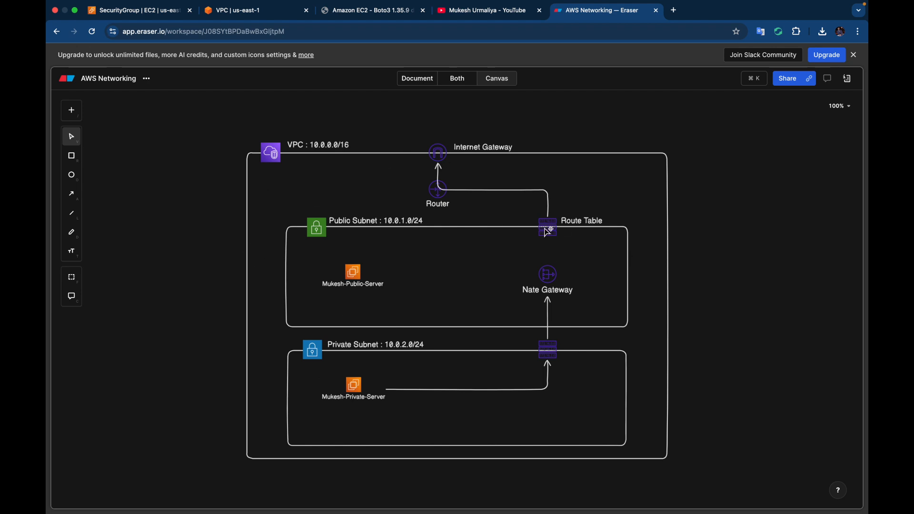
pyautogui.click(248, 11)
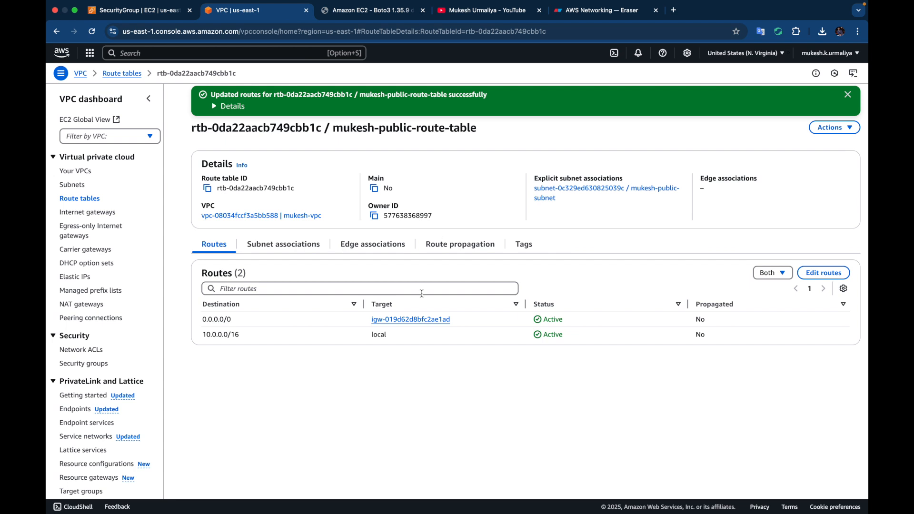
pyautogui.click(138, 10)
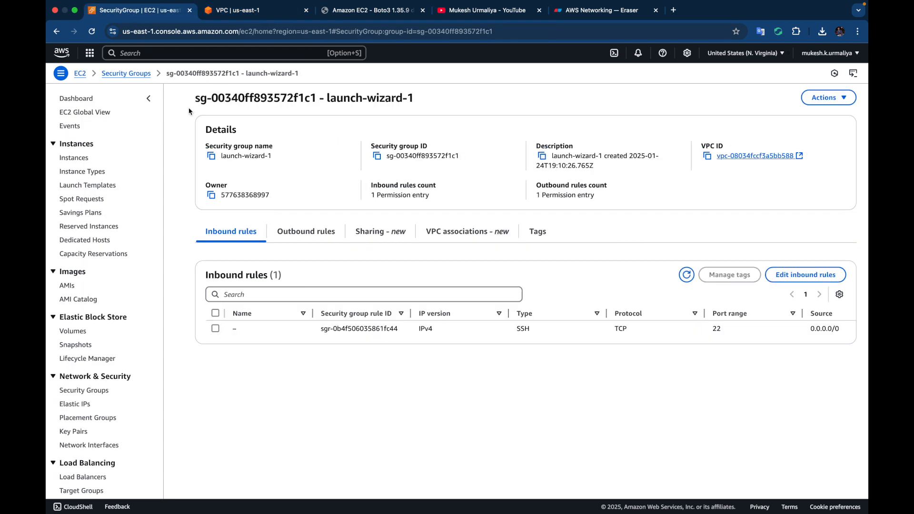
pyautogui.click(82, 77)
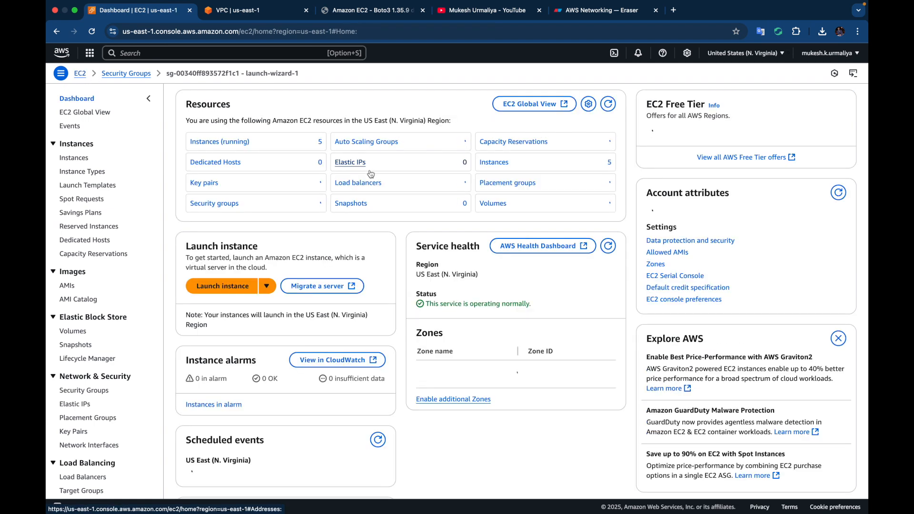
pyautogui.click(227, 141)
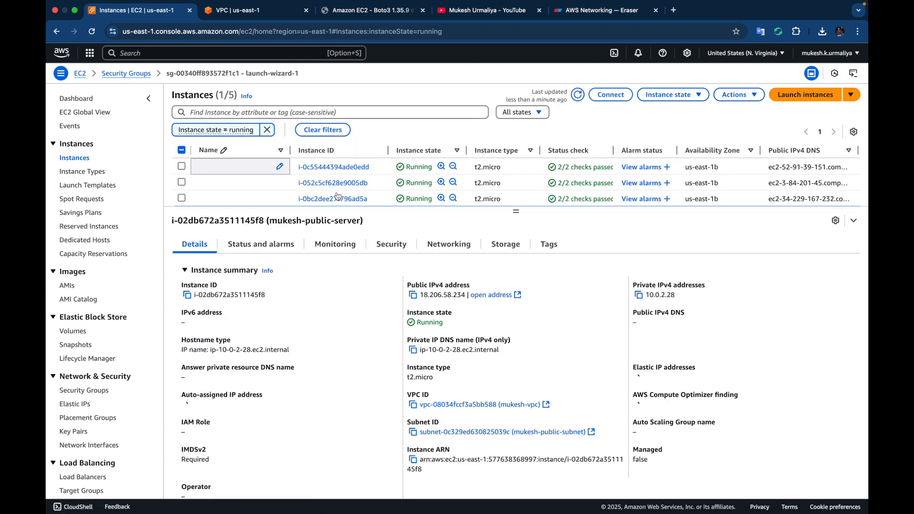
pyautogui.scroll(-3, 354, 194)
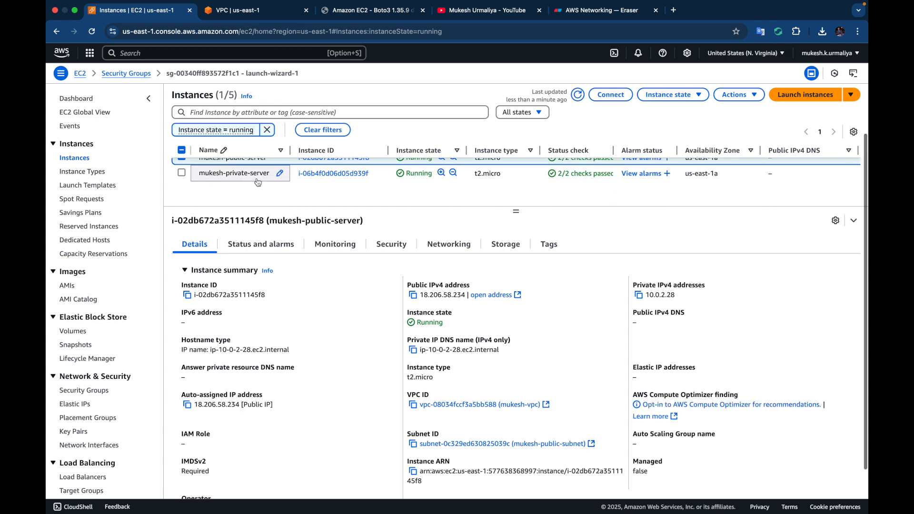
pyautogui.scroll(1, 653, 198)
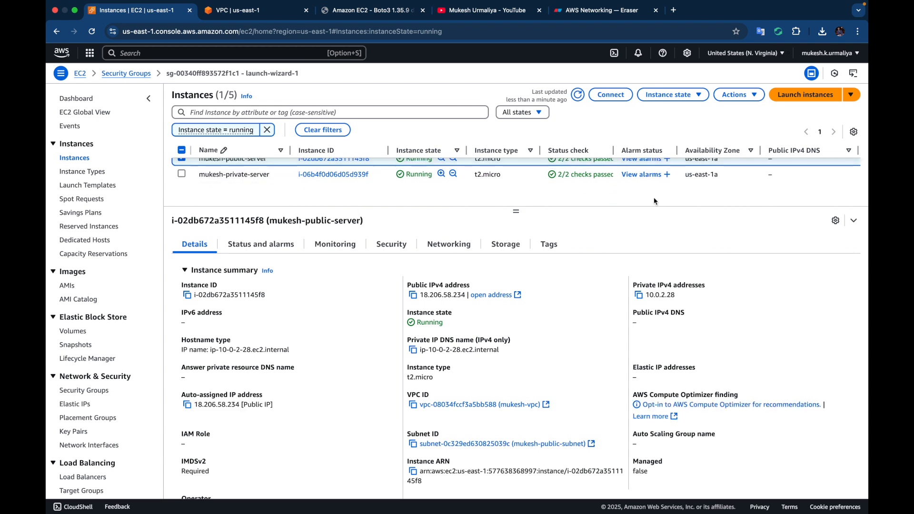
pyautogui.click(607, 98)
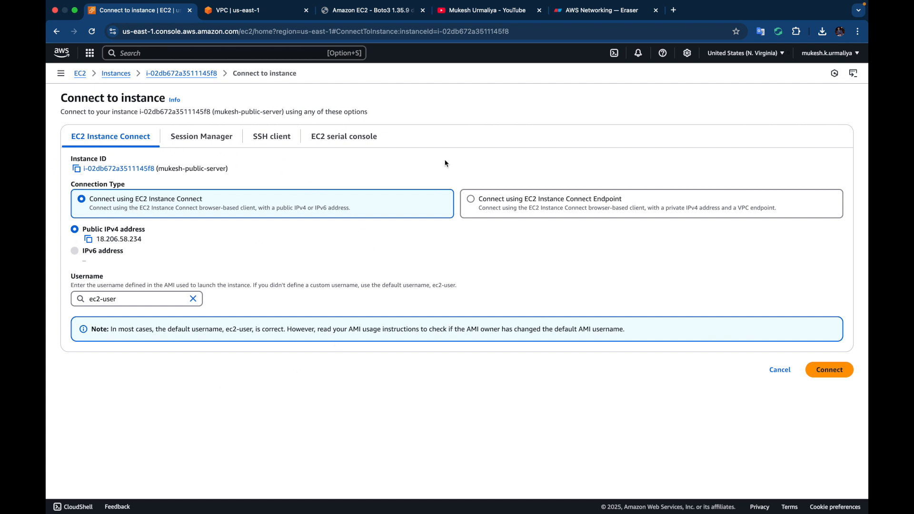
pyautogui.click(837, 370)
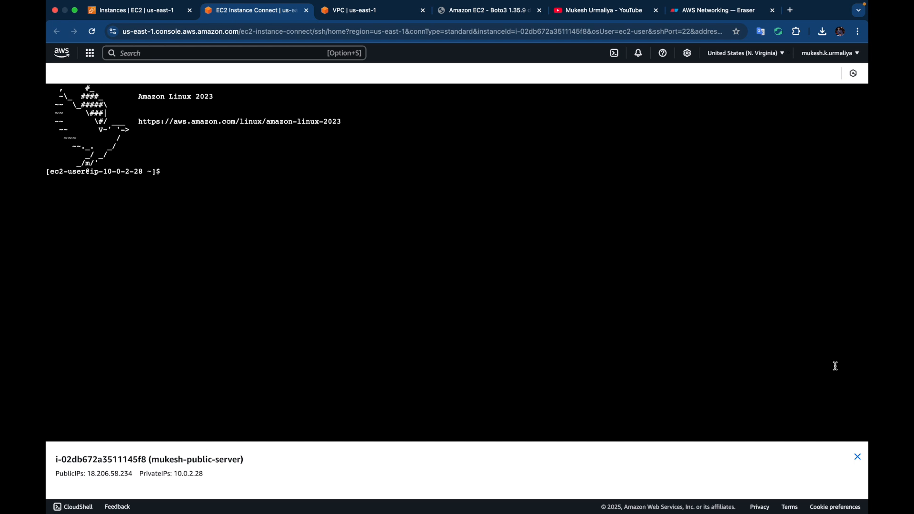
# Review the private subnet in the diagram, examine mukesh-private-server's EC2 Instance Connect options, and return to the public server's session
pyautogui.click(703, 13)
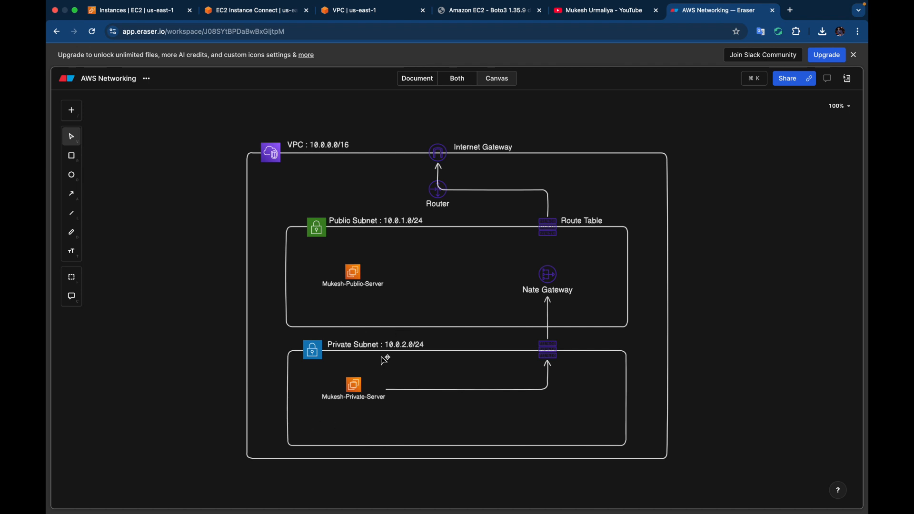
pyautogui.click(126, 10)
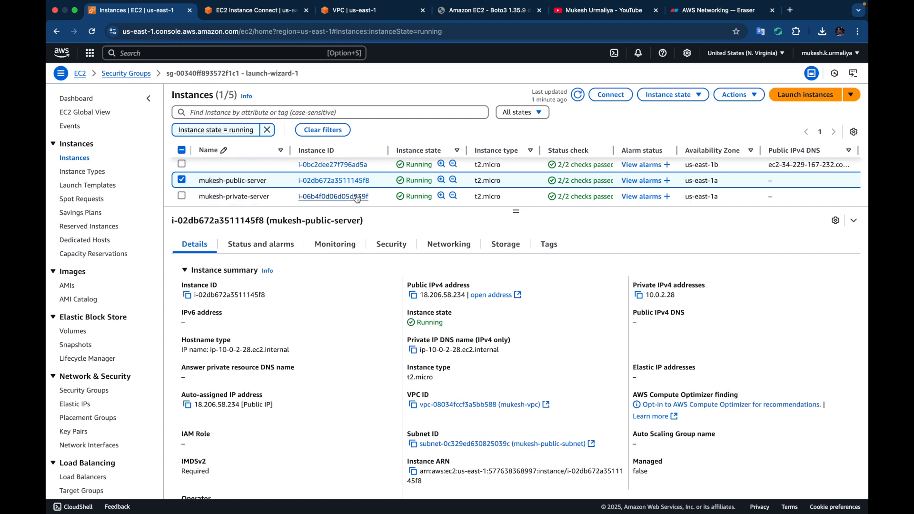
pyautogui.click(376, 200)
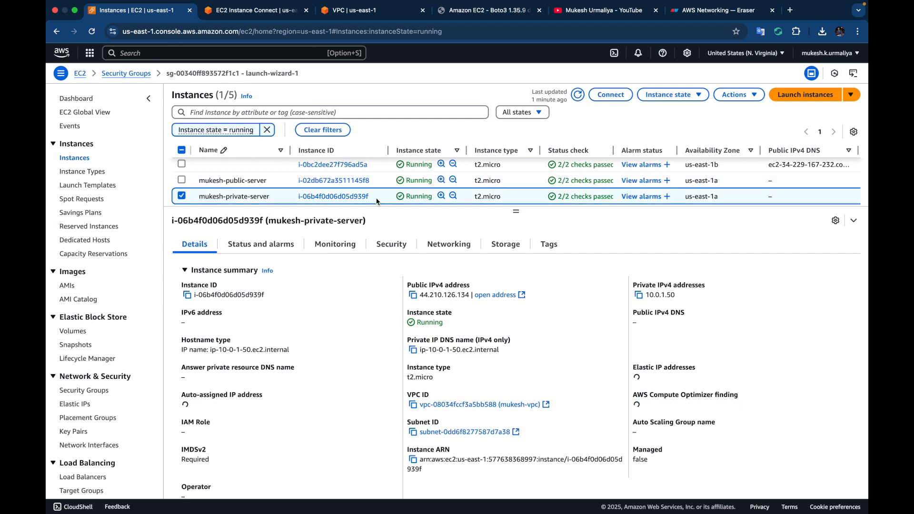
pyautogui.click(612, 95)
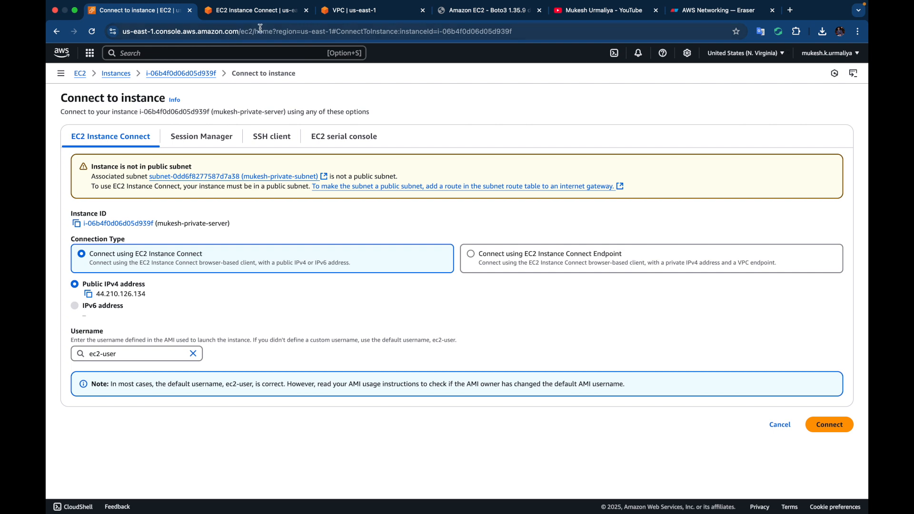
pyautogui.click(252, 14)
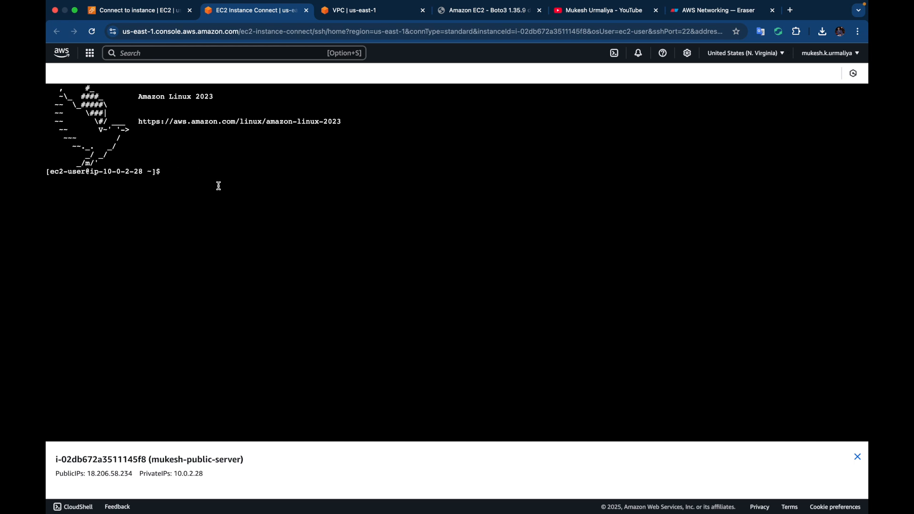
pyautogui.click(686, 11)
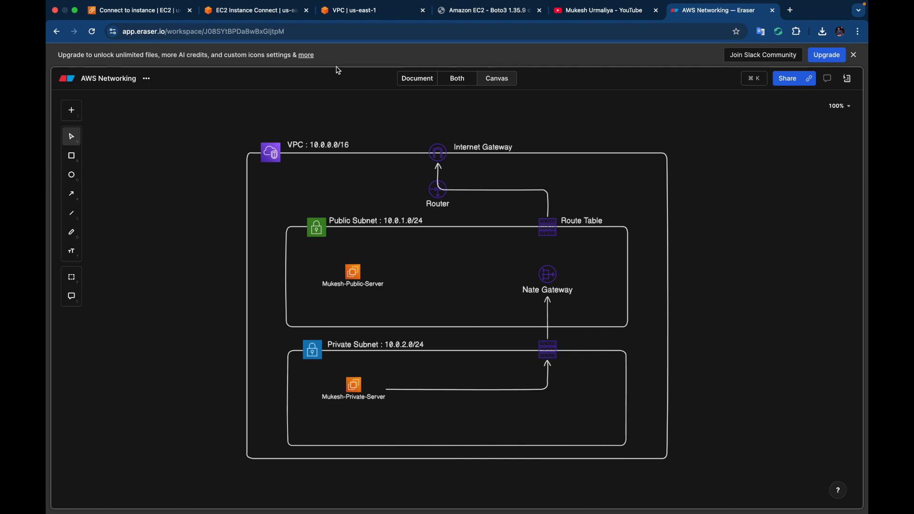
pyautogui.click(244, 12)
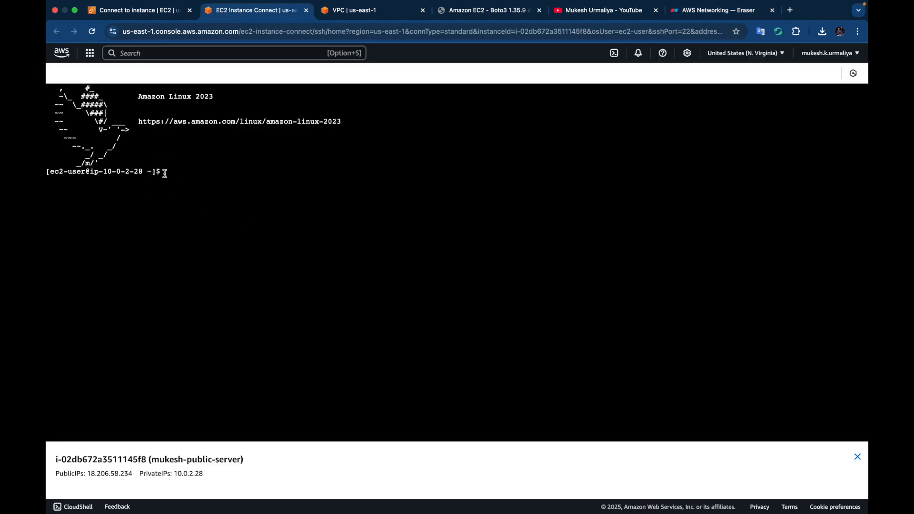
# Check the downloaded key in the browser's download history, and list the mukesh-aws* files of the Downloads folder in the local terminal
pyautogui.click(823, 32)
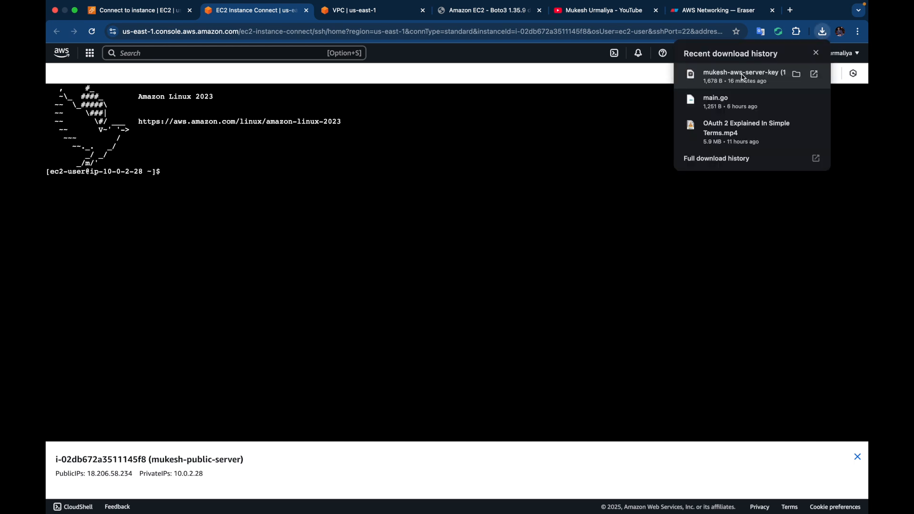
pyautogui.press('super+Tab')
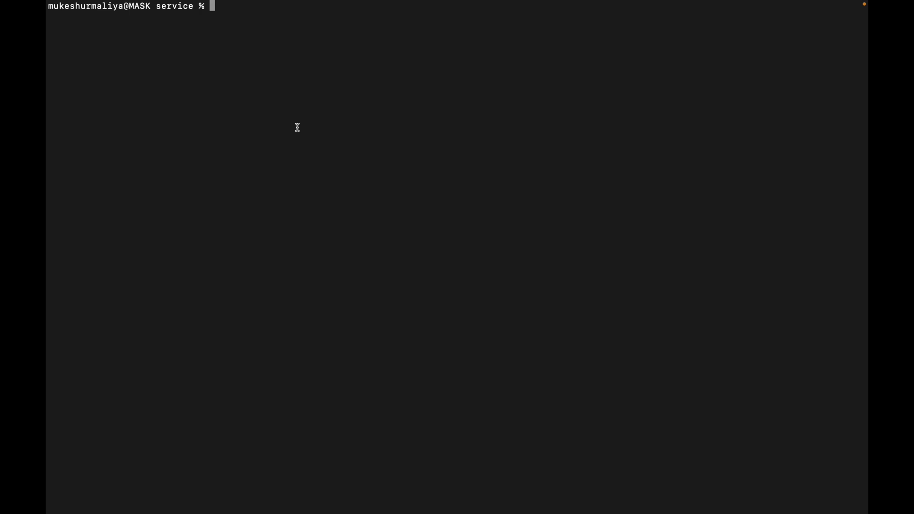
pyautogui.write('mukeshurmaliya@MASK Downloads % ls mukesh')
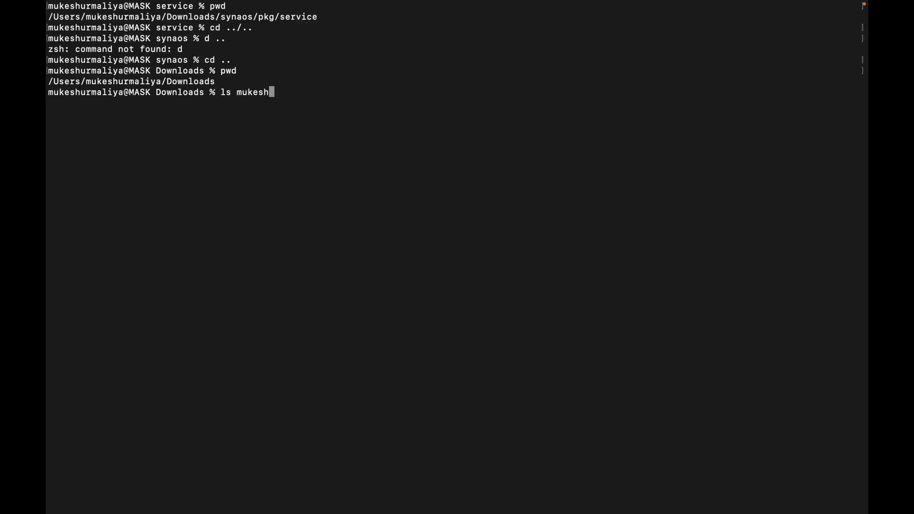
pyautogui.write('-aws*')
pyautogui.press('Return')
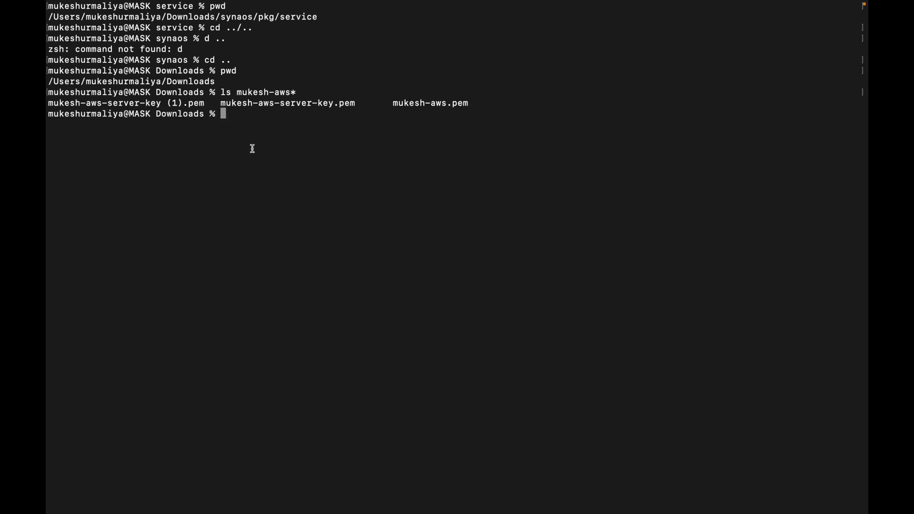
pyautogui.press('super+Tab')
pyautogui.click(823, 32)
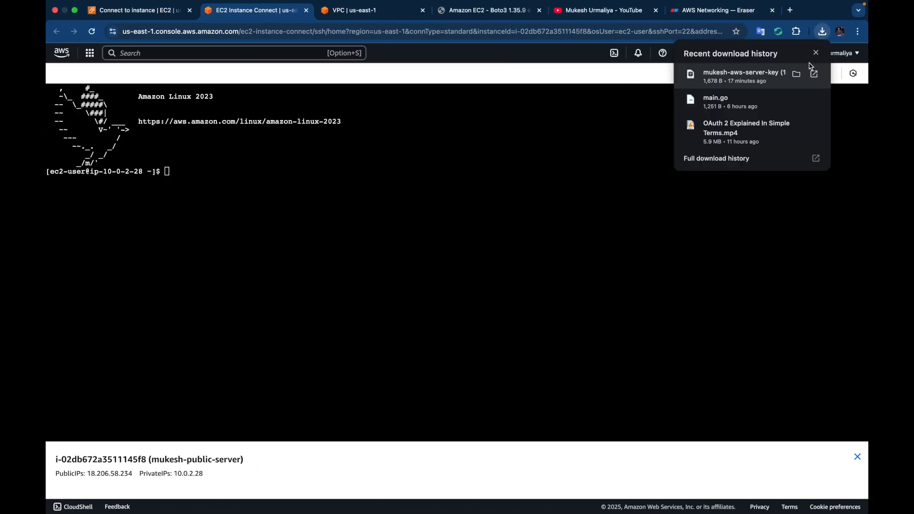
pyautogui.click(537, 219)
pyautogui.press('super+Tab')
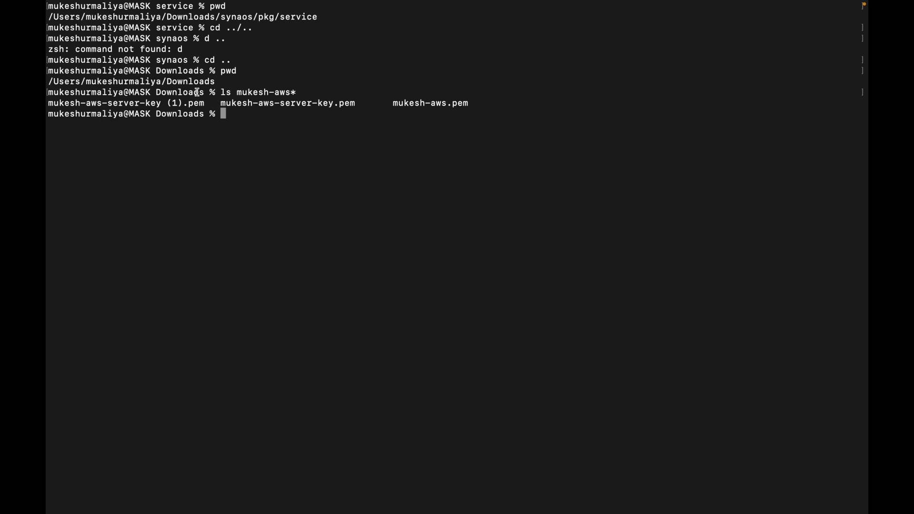
# Rename "mukesh-aws-server-key (1).pem" to "mukesh-aws-server-key-new.pem" and list the mukesh-aws* files again
pyautogui.moveTo(204, 103); pyautogui.dragTo(50, 105)
pyautogui.write('mv')
pyautogui.moveTo(205, 103); pyautogui.dragTo(47, 105)
pyautogui.press('super+c')
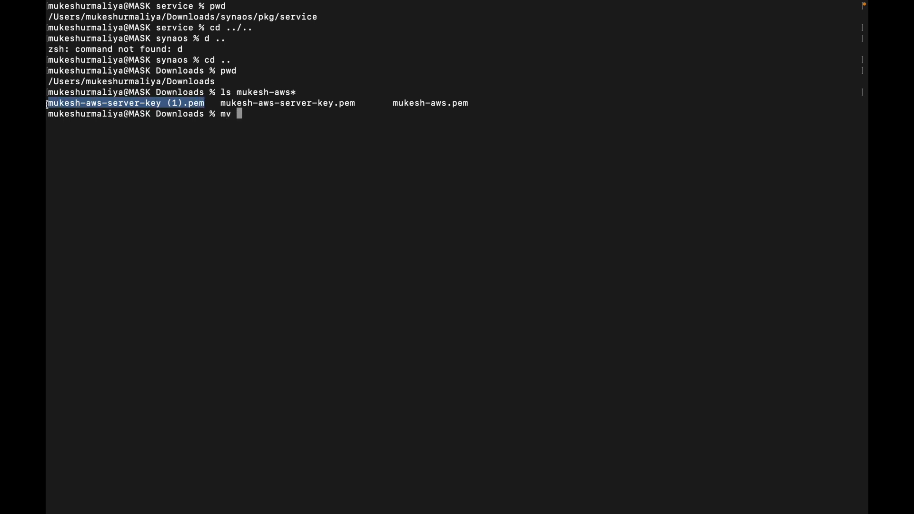
pyautogui.write('"')
pyautogui.press('super+v')
pyautogui.write('" "')
pyautogui.press('super+v')
pyautogui.write('"')
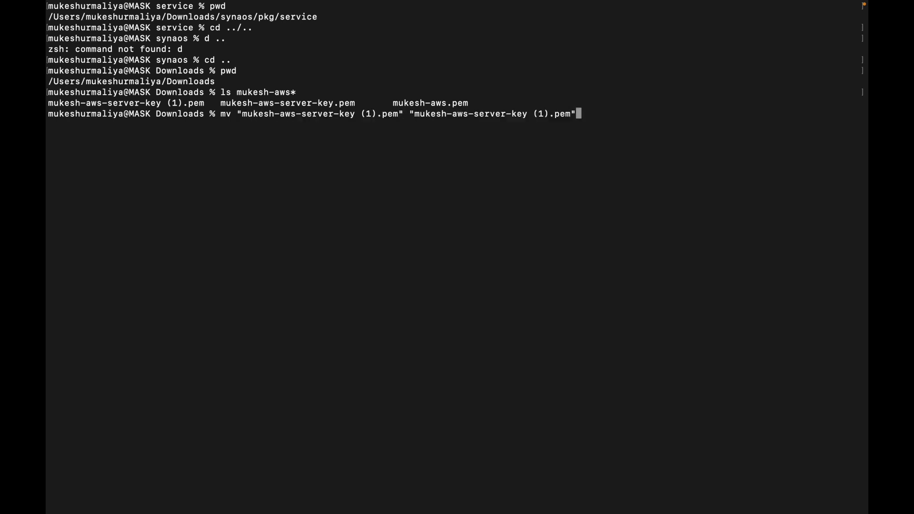
pyautogui.press('Left')
pyautogui.press('Left')
pyautogui.press('Left')
pyautogui.press('Left')
pyautogui.press('Left')
pyautogui.press('BackSpace')
pyautogui.press('BackSpace')
pyautogui.press('BackSpace')
pyautogui.press('BackSpace')
pyautogui.write('-new')
pyautogui.press('Return')
pyautogui.press('Up')
pyautogui.press('Up')
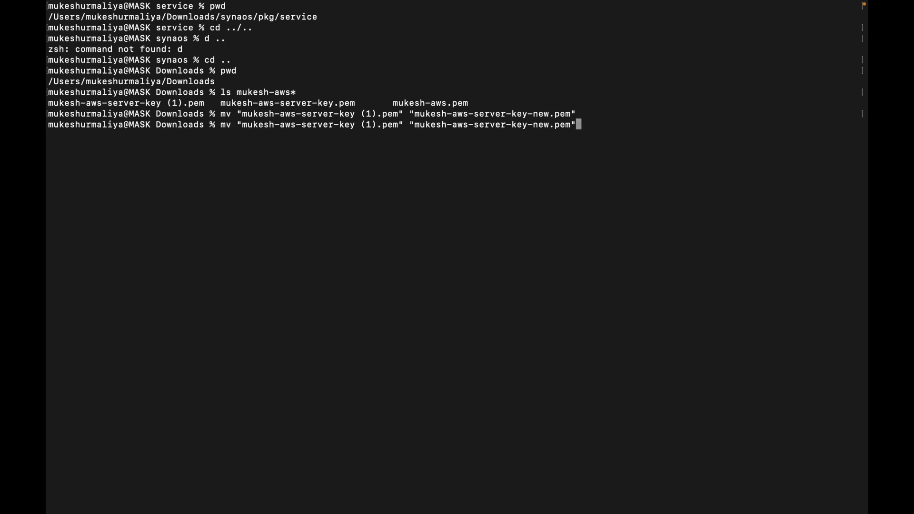
pyautogui.press('Return')
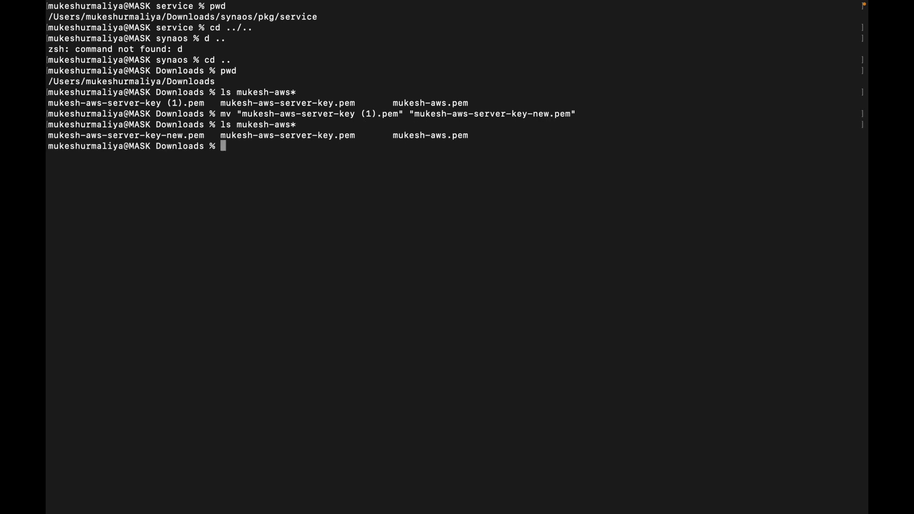
# Try to copy mukesh-aws-server-key-new.pem to /home/ec2-user/ with scp, using the same file as the identity key
pyautogui.moveTo(205, 136); pyautogui.dragTo(47, 136)
pyautogui.write('scp')
pyautogui.write('-i')
pyautogui.press('super+v')
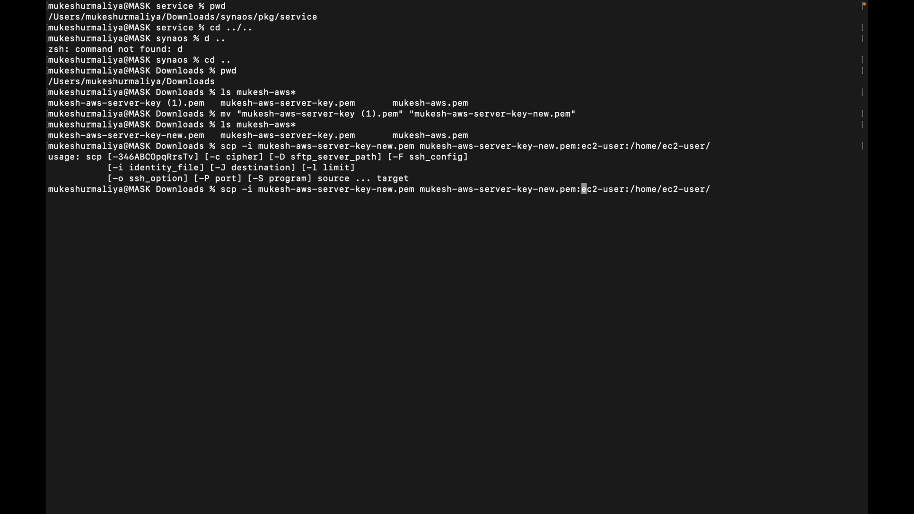
# Correct the recalled scp command by separating the source file from ec2-user with a space and removing the colon after ec2-user
pyautogui.press('BackSpace')
pyautogui.press('Right')
pyautogui.press('Right')
pyautogui.press('Right')
pyautogui.press('Right')
pyautogui.press('Right')
pyautogui.press('Right')
pyautogui.press('Right')
pyautogui.press('Right')
pyautogui.press('Right')
pyautogui.press('BackSpace')
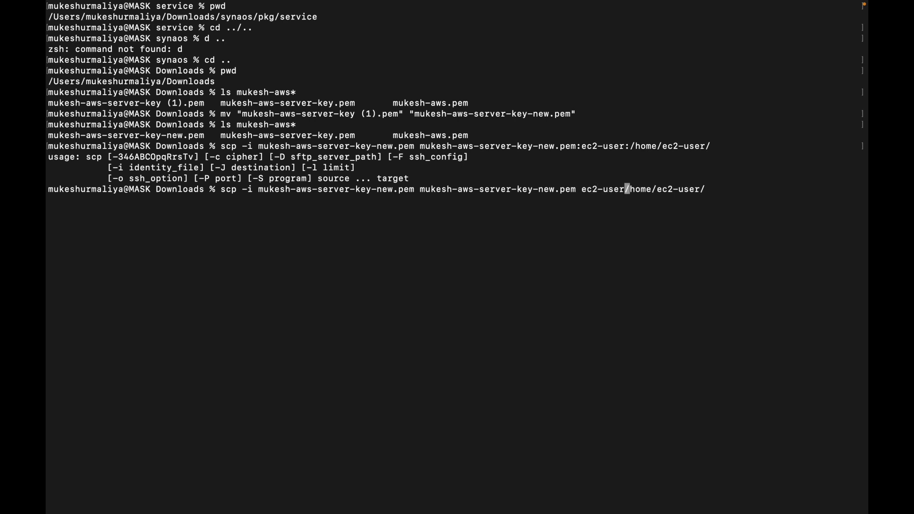
# Copy the public IPv4 address of mukesh-public-server from its EC2 instance details
pyautogui.hotkey('ctrl', 'Left')
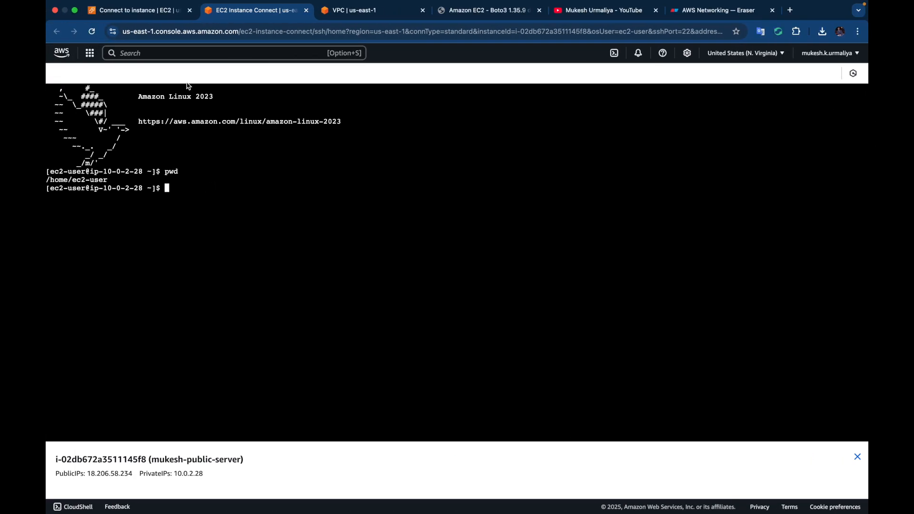
pyautogui.click(137, 13)
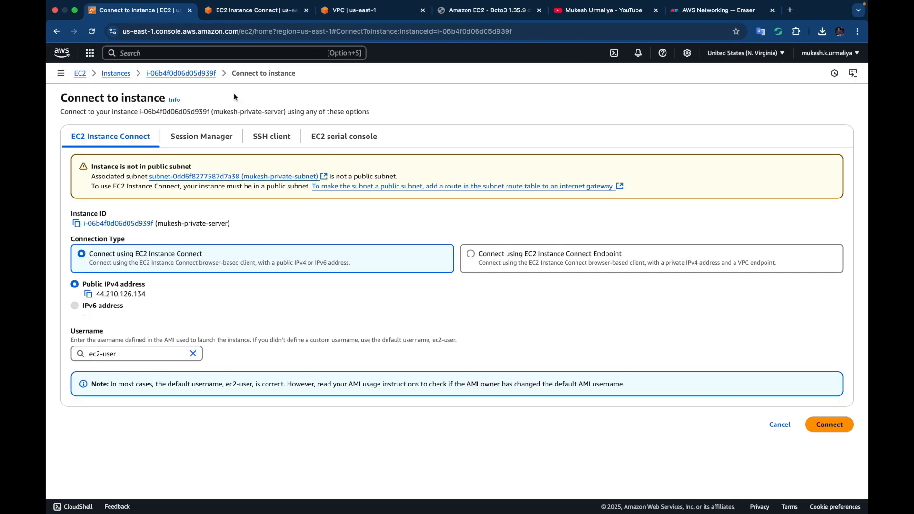
pyautogui.click(117, 74)
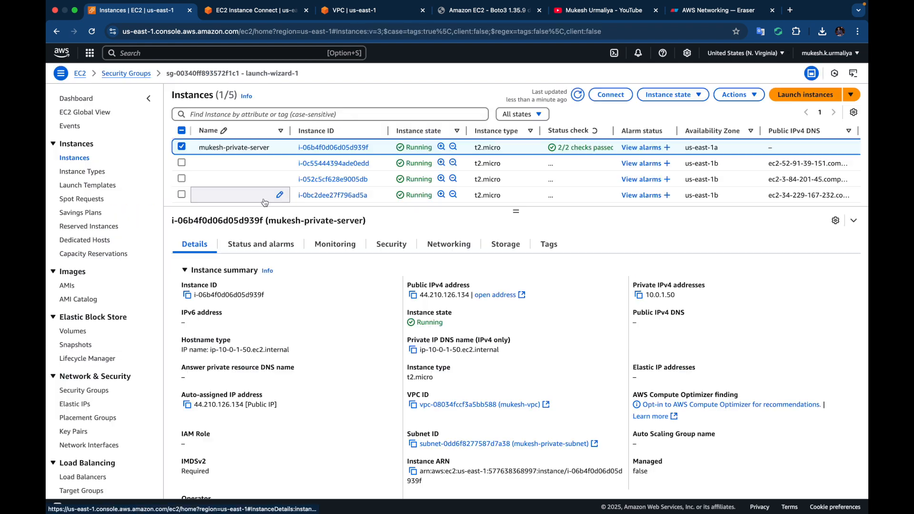
pyautogui.scroll(-2, 280, 179)
pyautogui.scroll(-1, 280, 179)
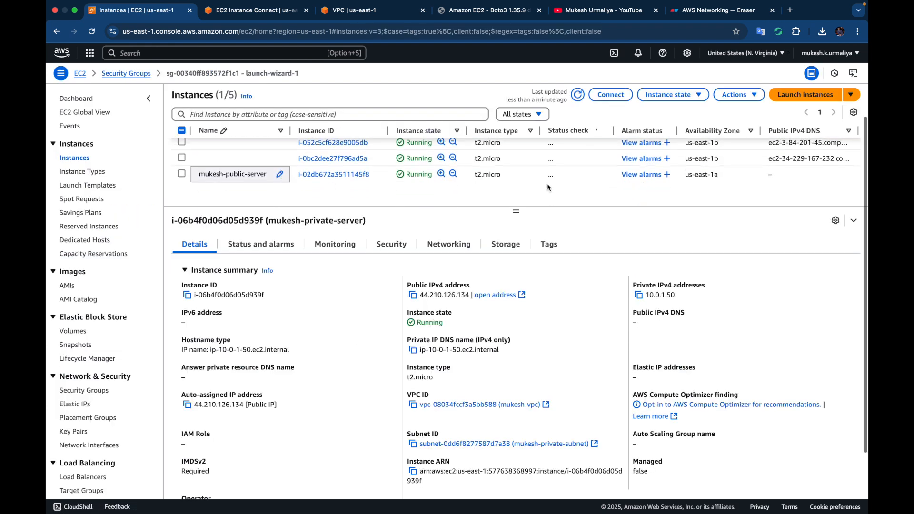
pyautogui.click(525, 176)
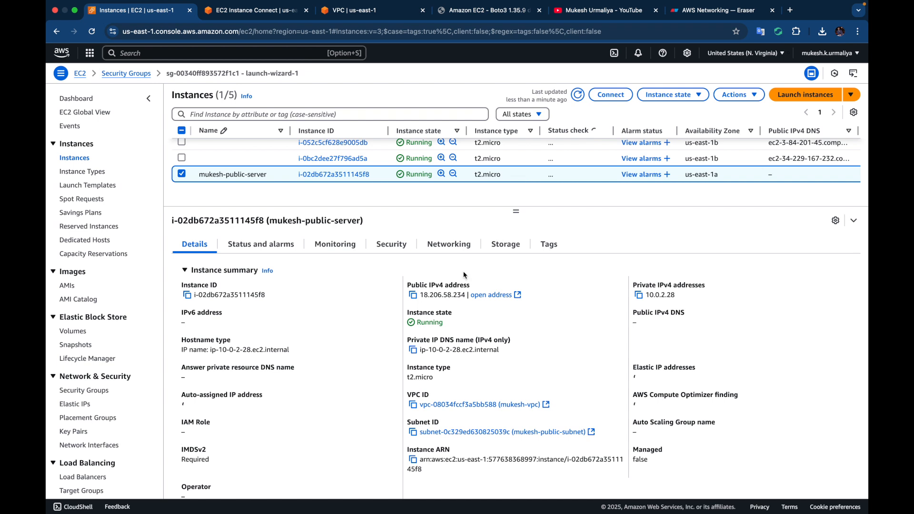
pyautogui.click(414, 296)
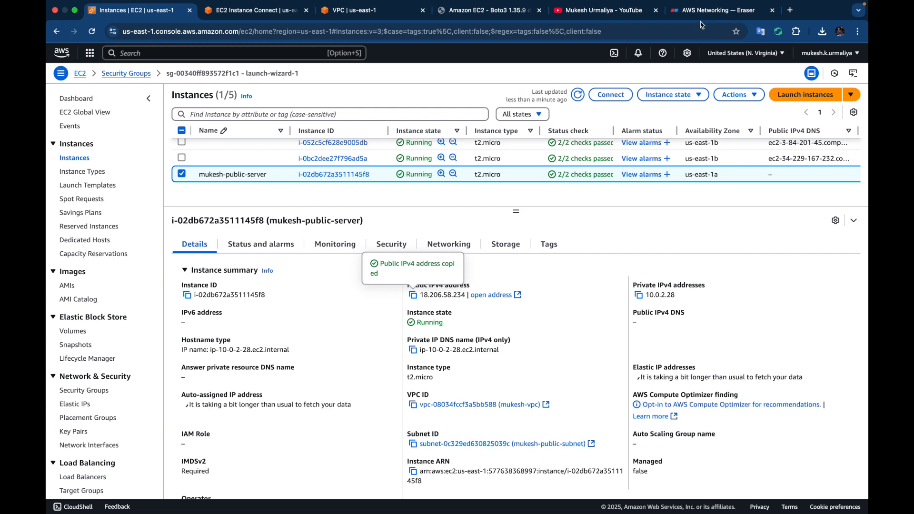
pyautogui.hotkey('ctrl', 'Right')
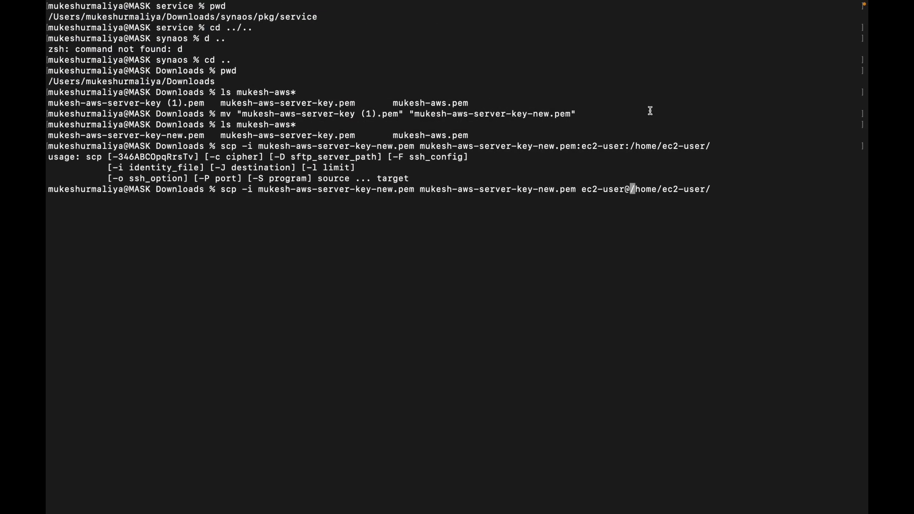
pyautogui.press('super+v')
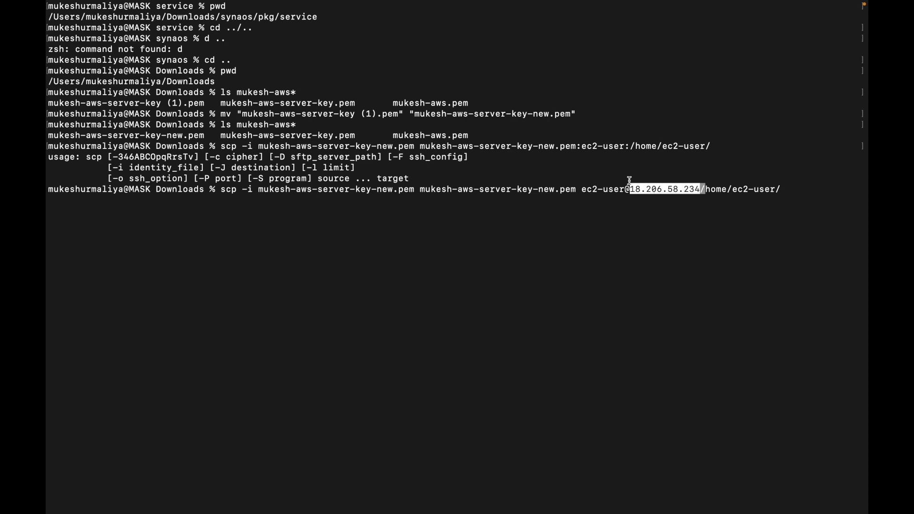
pyautogui.press('Right')
pyautogui.press('Left')
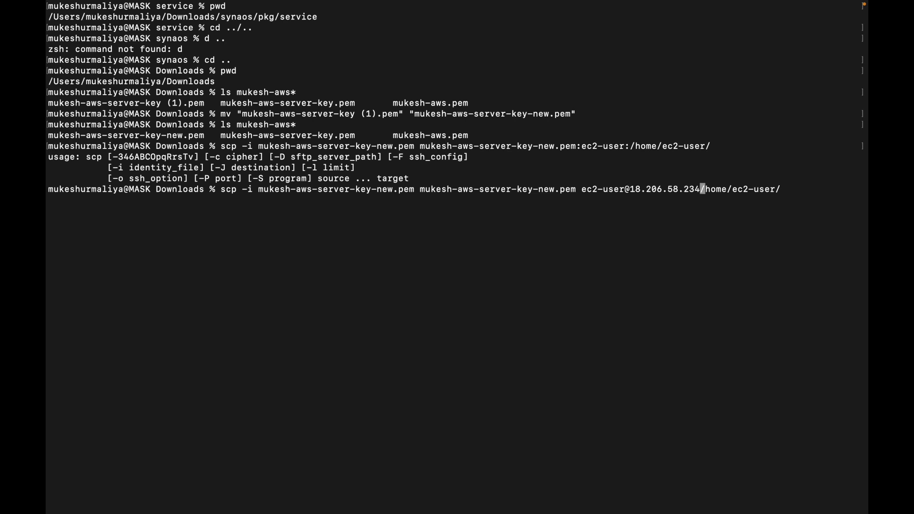
pyautogui.write(':')
pyautogui.press('Return')
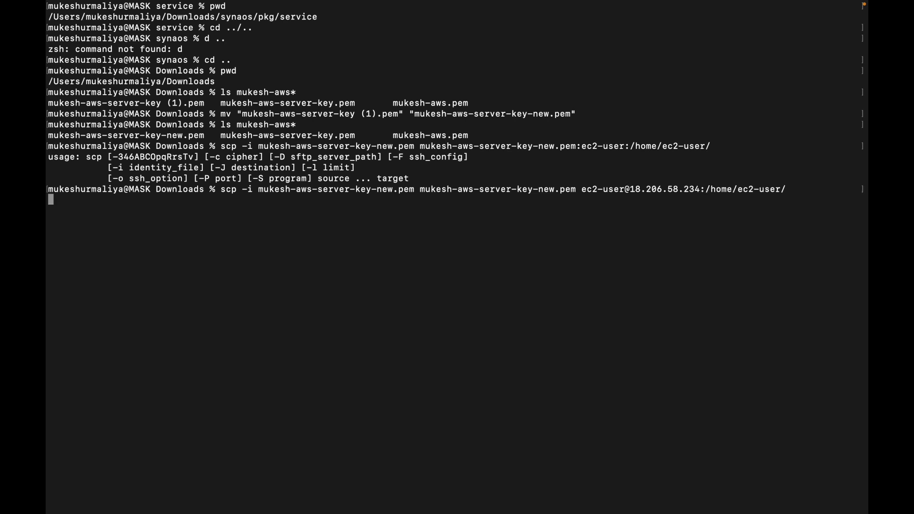
pyautogui.write('yes')
pyautogui.press('Return')
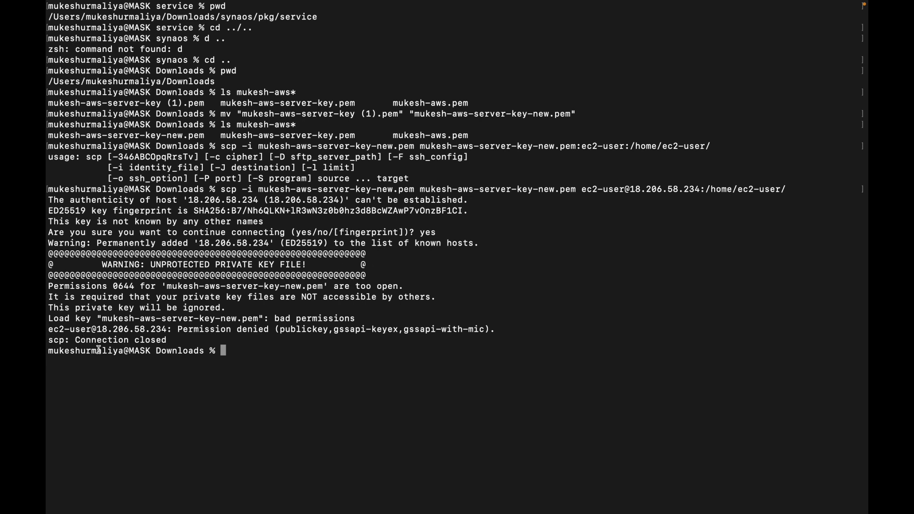
# Examine the key permission error and restrict mukesh-aws-server-key-new.pem with chmod 400
pyautogui.moveTo(162, 330); pyautogui.dragTo(303, 326)
pyautogui.moveTo(49, 297); pyautogui.dragTo(432, 299)
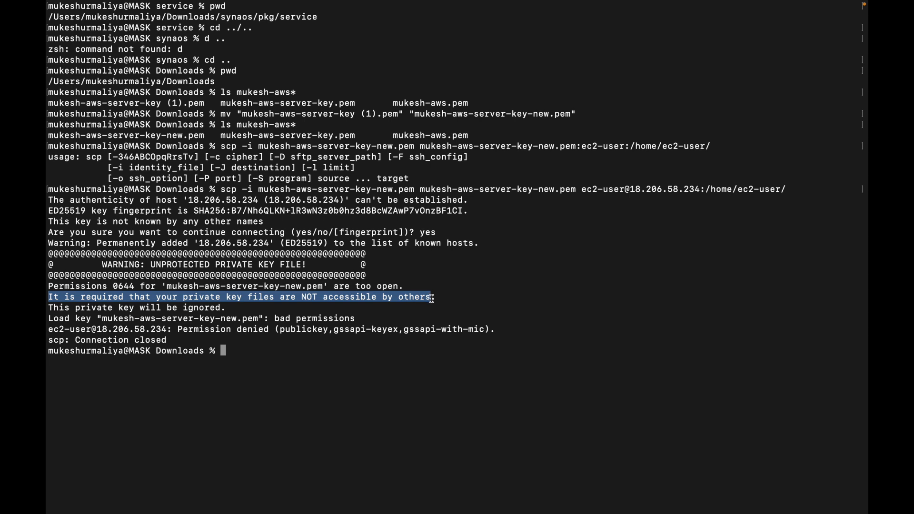
pyautogui.moveTo(415, 189); pyautogui.dragTo(260, 189)
pyautogui.press('super+c')
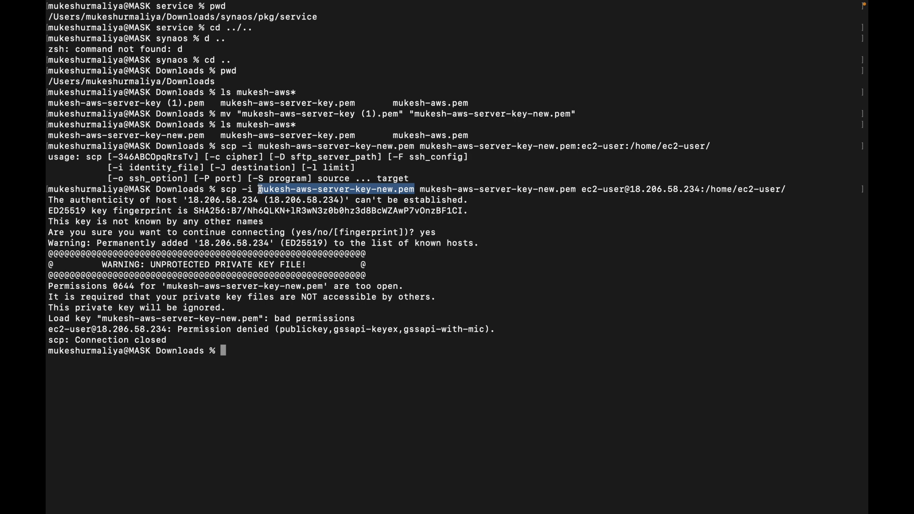
pyautogui.write('chmod')
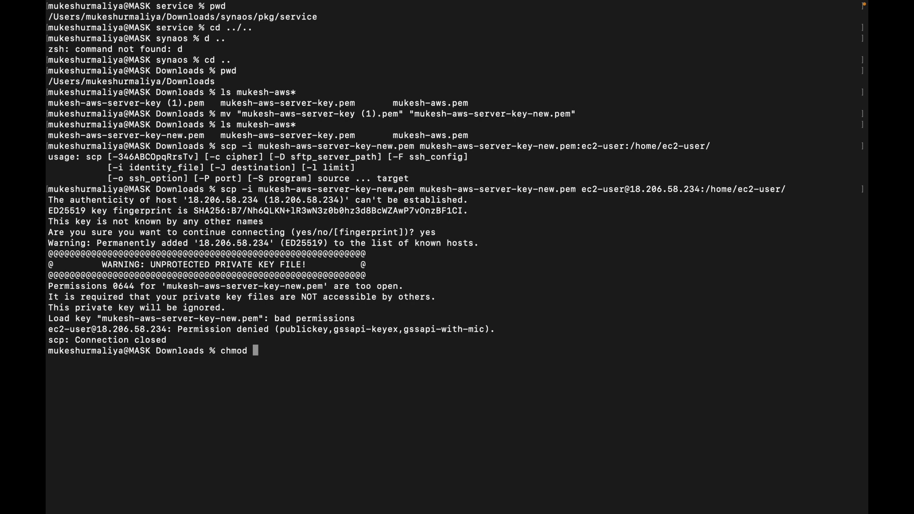
pyautogui.write('400')
pyautogui.press('super+v')
pyautogui.press('Return')
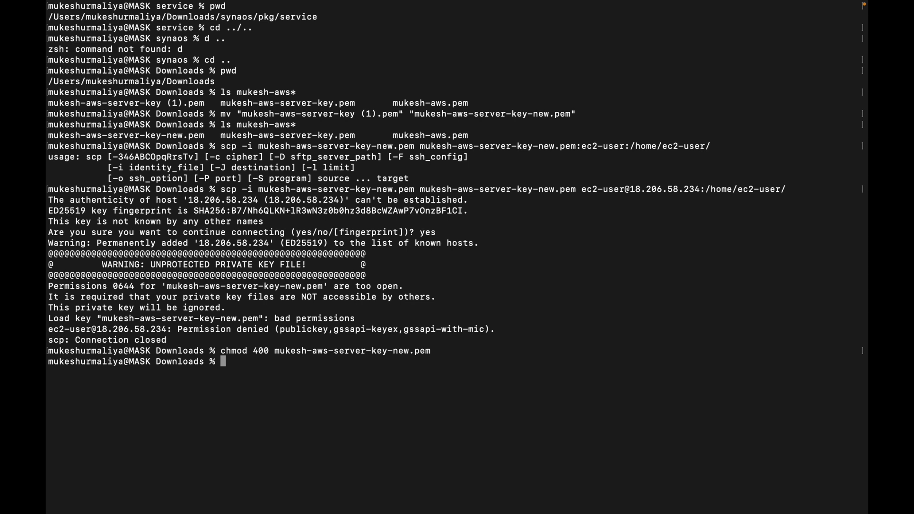
# Rerun the scp command that copies mukesh-aws-server-key-new.pem to /home/ec2-user/ on 18.206.58.234
pyautogui.press('Up')
pyautogui.press('Up')
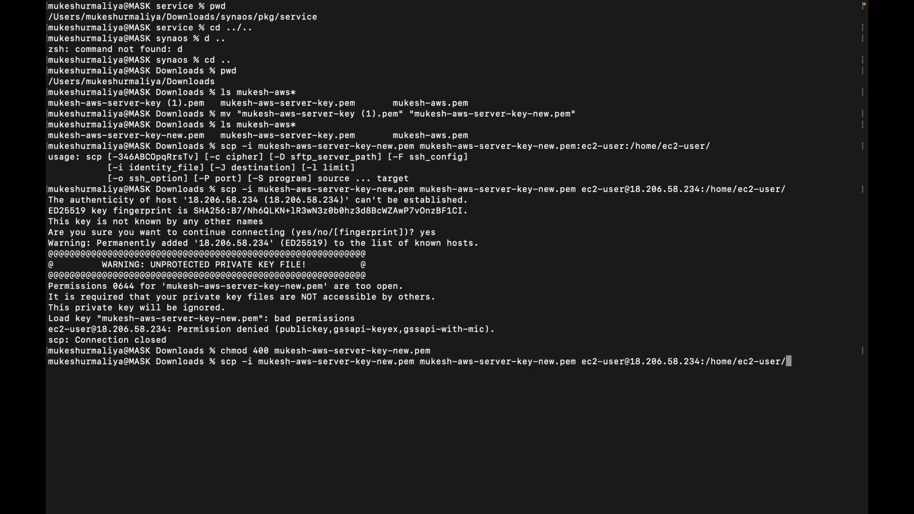
pyautogui.press('Return')
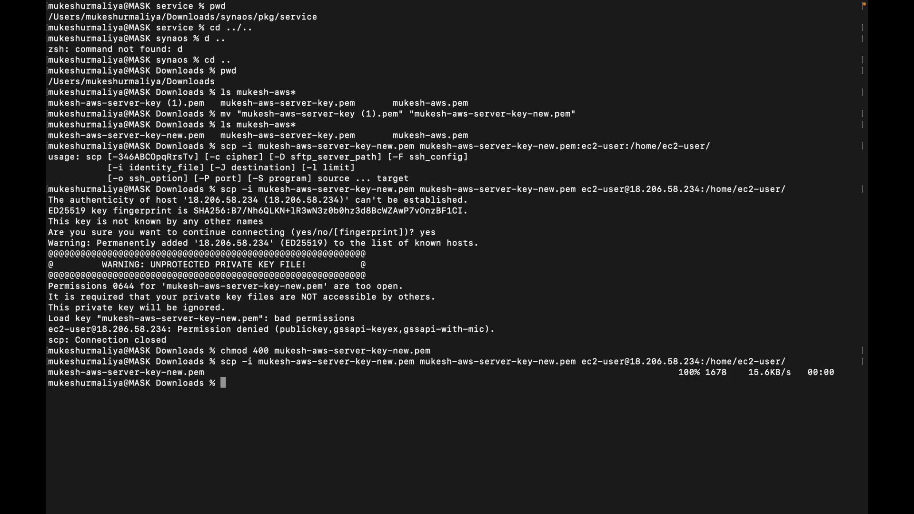
# Return to mukesh-public-server's EC2 Instance Connect session in the browser and list the files of its home directory
pyautogui.hotkey('ctrl', 'Left')
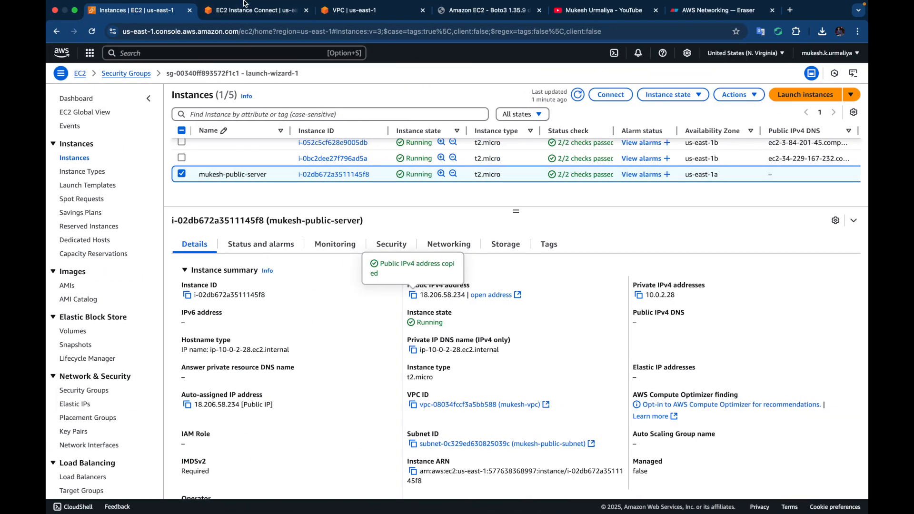
pyautogui.click(336, 10)
pyautogui.click(471, 11)
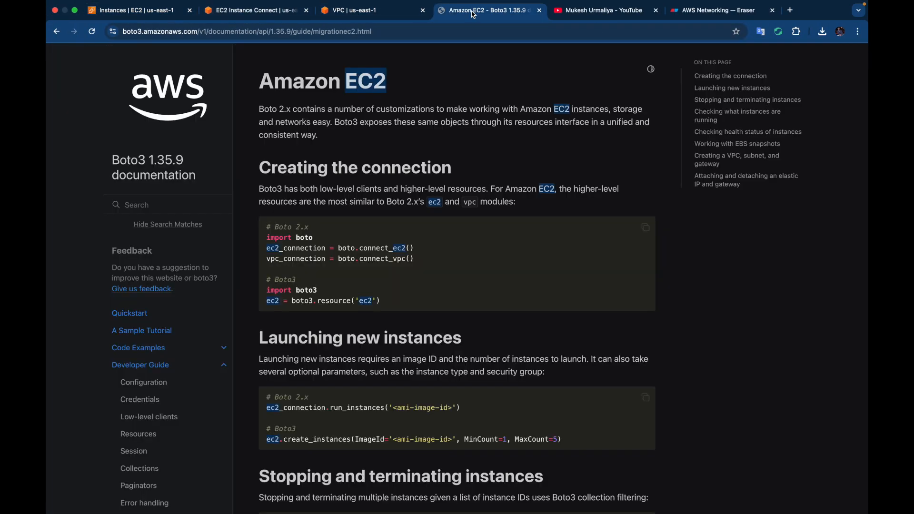
pyautogui.click(255, 13)
pyautogui.write('ls')
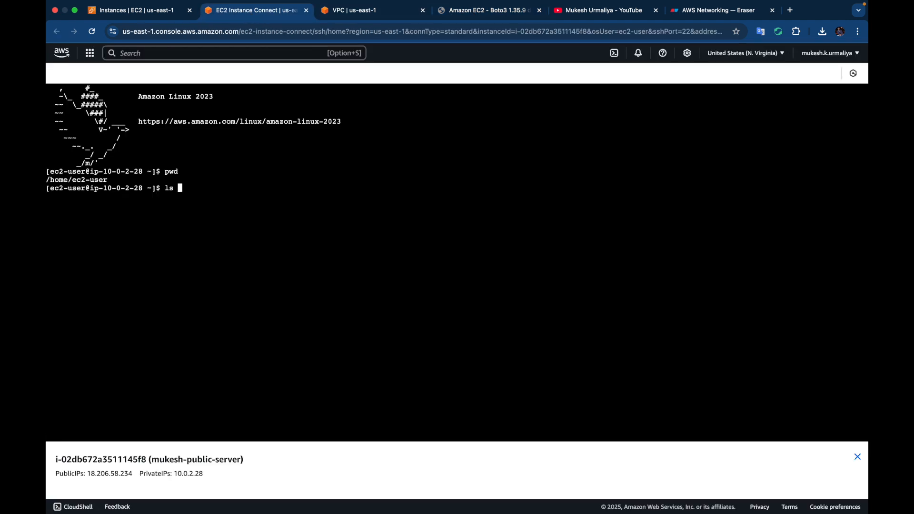
pyautogui.press('Return')
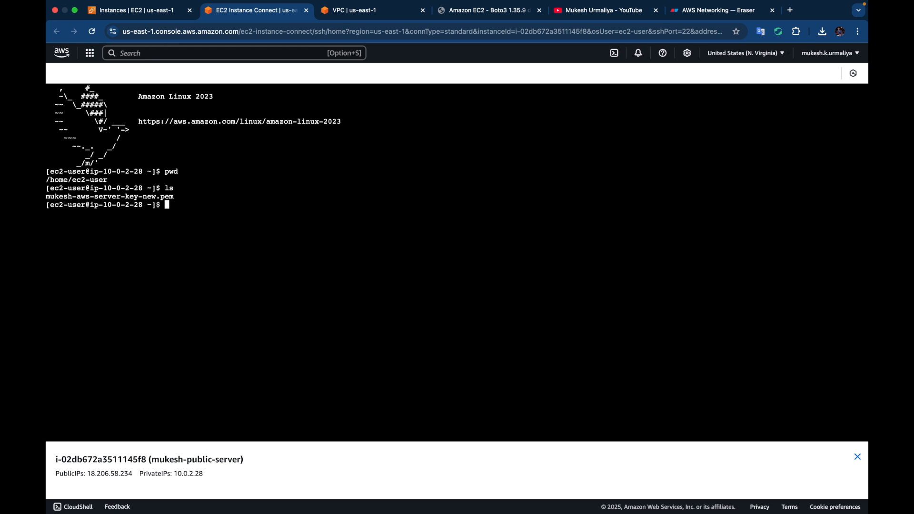
# Start composing an ssh command with mukesh-aws-server-key-new.pem as the identity file and ec2-user@ as the login
pyautogui.write('ssh')
pyautogui.write('-i')
pyautogui.doubleClick(119, 196)
pyautogui.press('super+v')
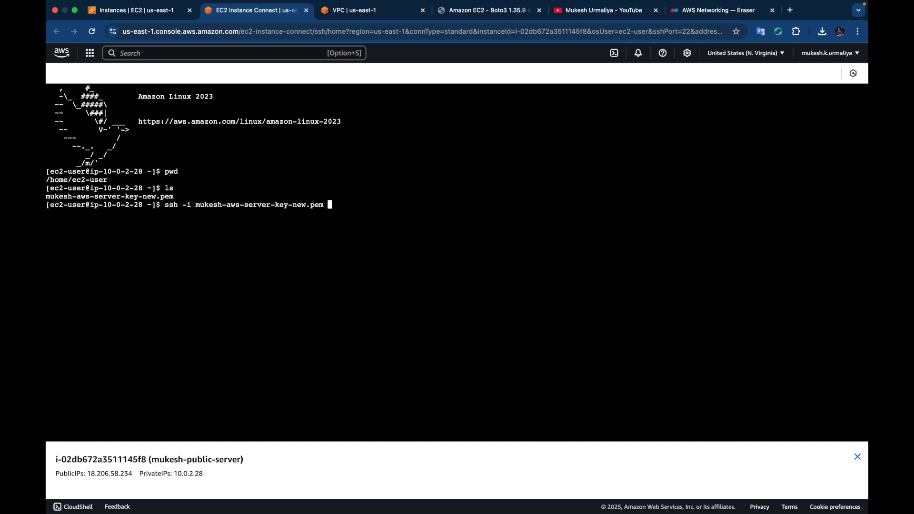
pyautogui.write('ec2-user@')
# Copy the private IPv4 address of mukesh-private-server from its instance details
pyautogui.click(128, 11)
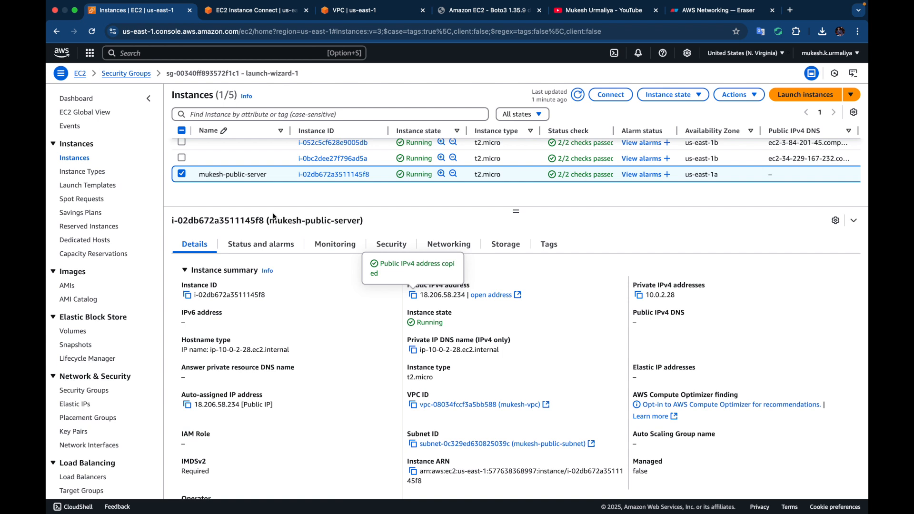
pyautogui.scroll(2, 261, 172)
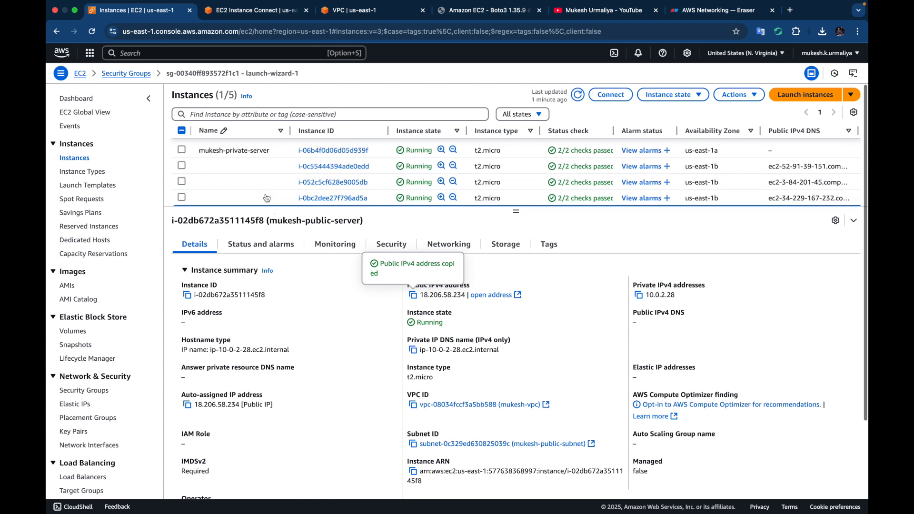
pyautogui.click(384, 143)
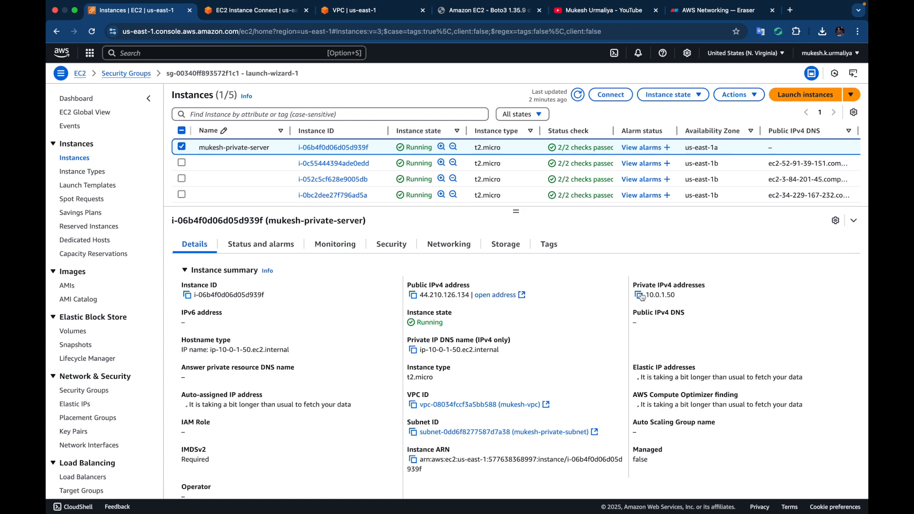
pyautogui.click(639, 295)
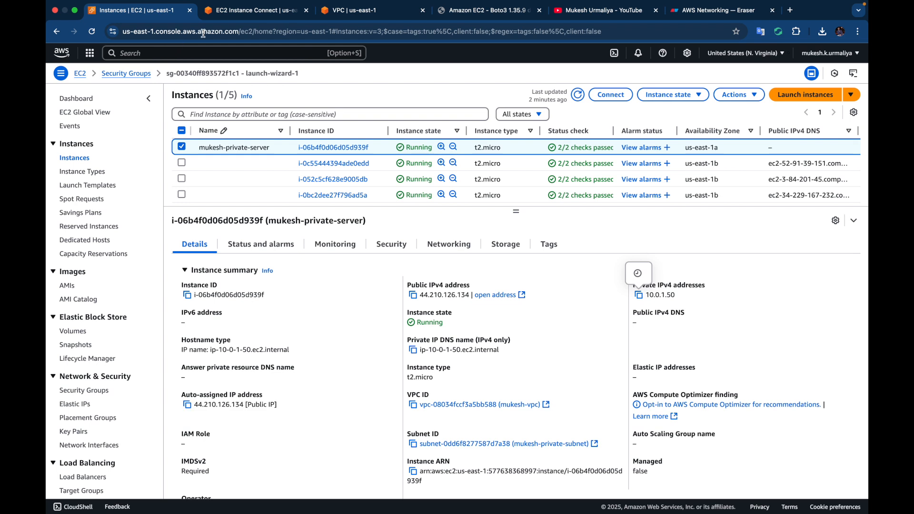
# Complete the ssh command in the public server's session with host 10.0.1.50 and connect, accepting the host's authenticity with yes
pyautogui.click(226, 14)
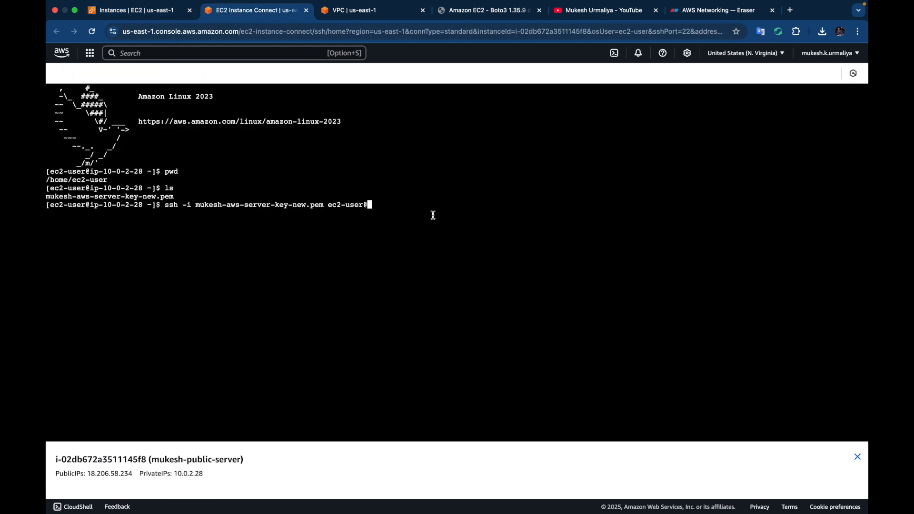
pyautogui.press('super+v')
pyautogui.press('Return')
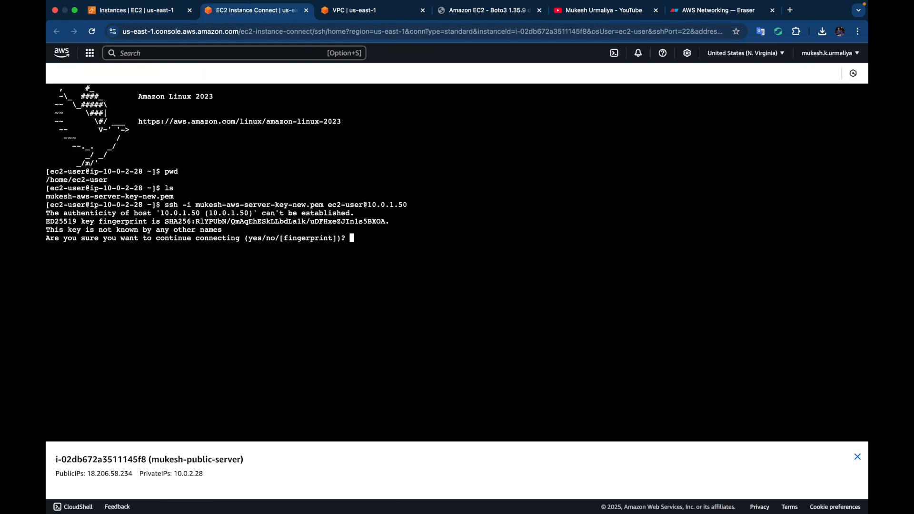
pyautogui.write('yes')
pyautogui.press('Return')
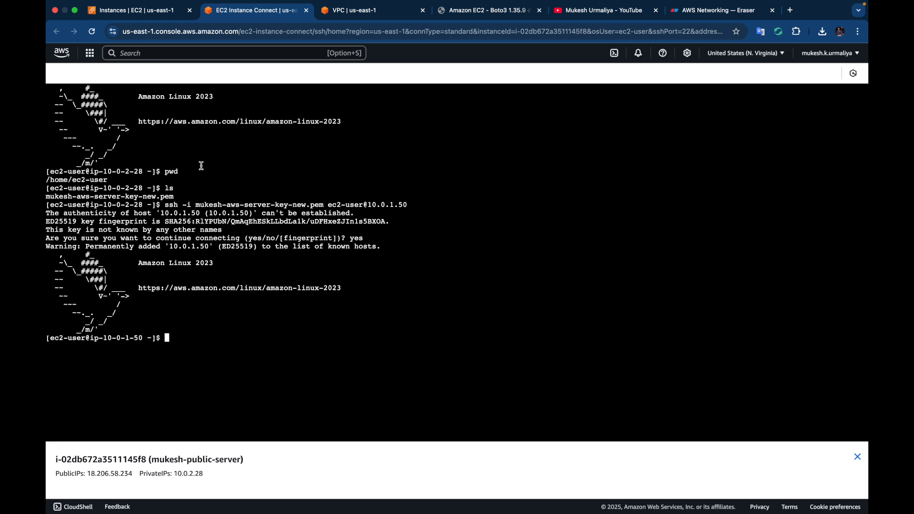
# Ping google.com from the private server to test its internet access, and stop the ping
pyautogui.write('ping googlee.com')
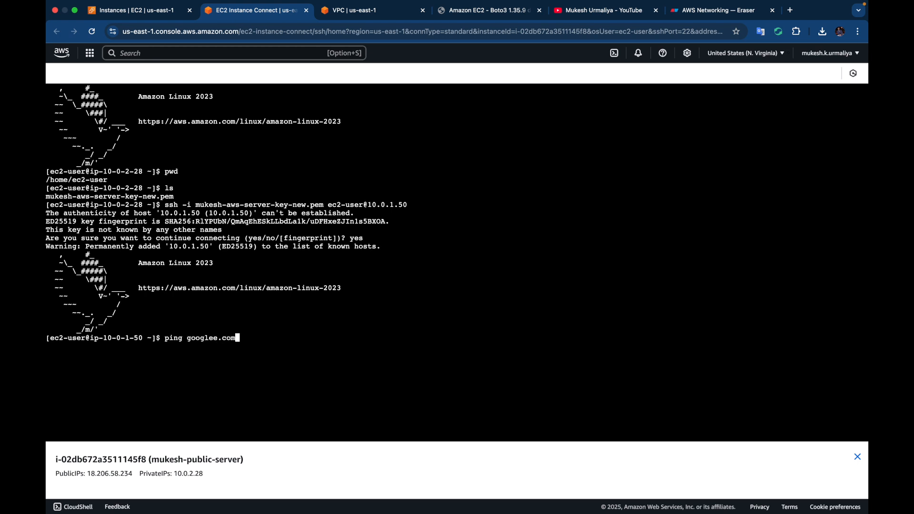
pyautogui.press('Left')
pyautogui.press('Left')
pyautogui.press('Left')
pyautogui.press('Left')
pyautogui.press('Left')
pyautogui.press('BackSpace')
pyautogui.press('Return')
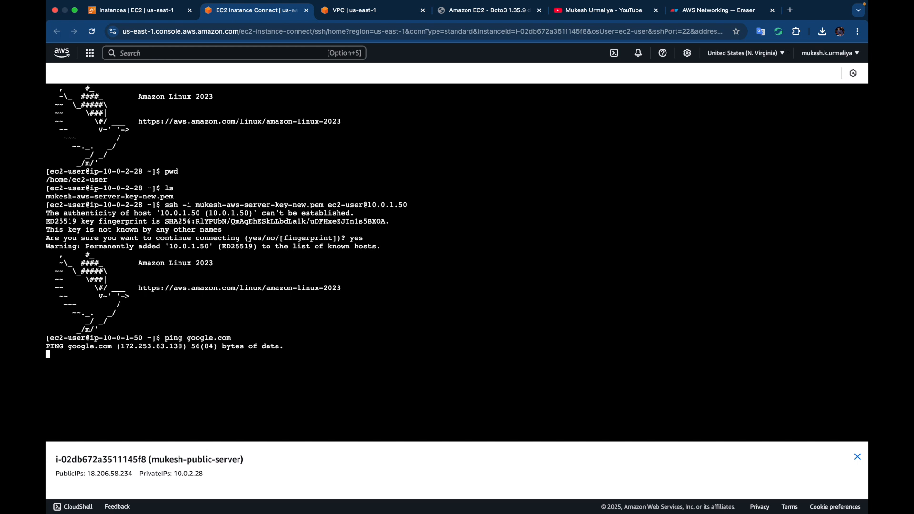
pyautogui.hotkey('ctrl', 'c')
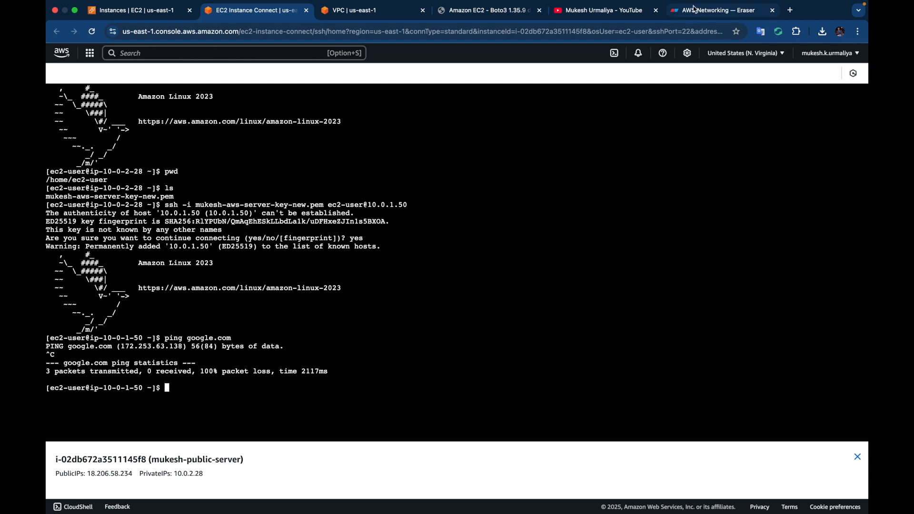
# Review the private server's route to the NAT gateway in the AWS Networking diagram and return to the server session
pyautogui.click(694, 11)
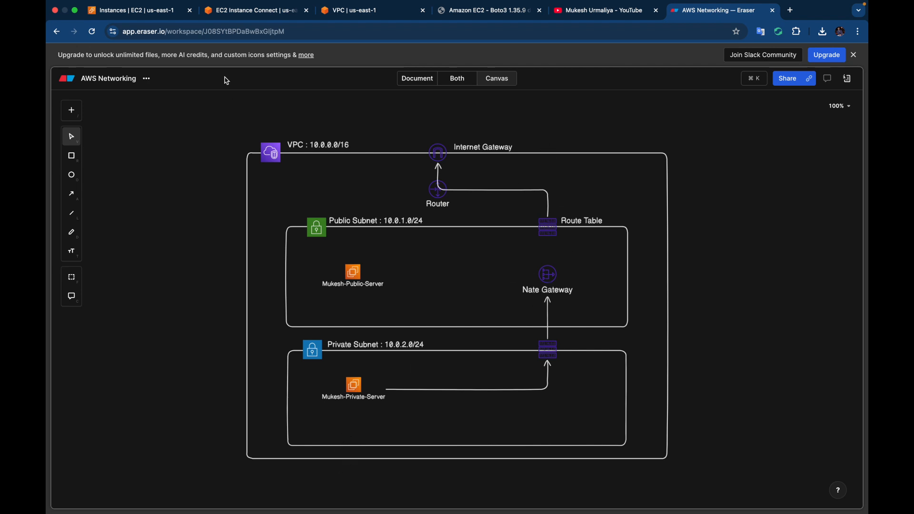
pyautogui.click(250, 10)
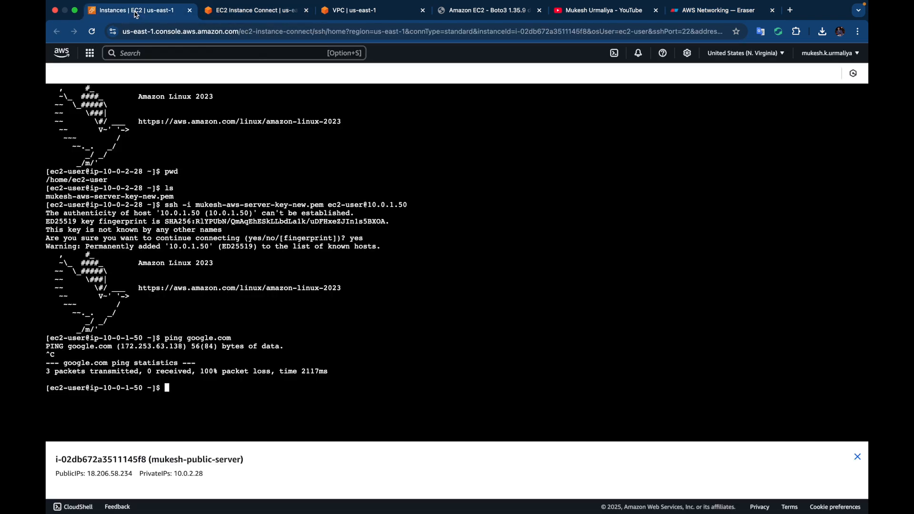
# Start creating a NAT gateway named mukesh-nat-gateway in the VPC console, placed in mukesh-public-subnet
pyautogui.click(130, 12)
pyautogui.click(347, 10)
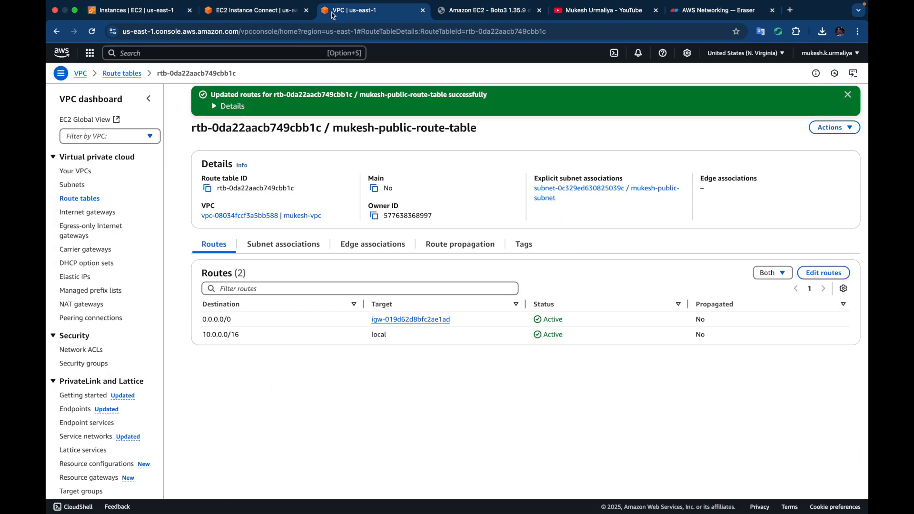
pyautogui.click(82, 307)
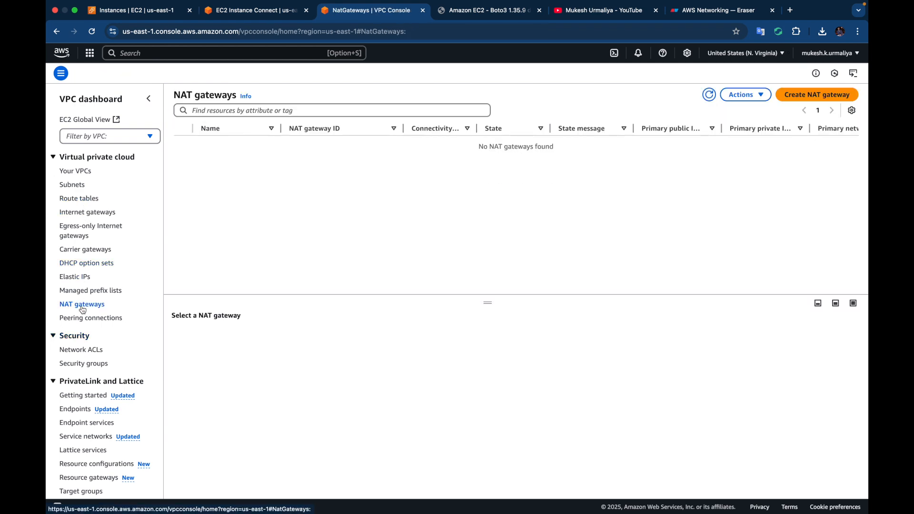
pyautogui.click(812, 94)
pyautogui.click(254, 170)
pyautogui.write('mukesh')
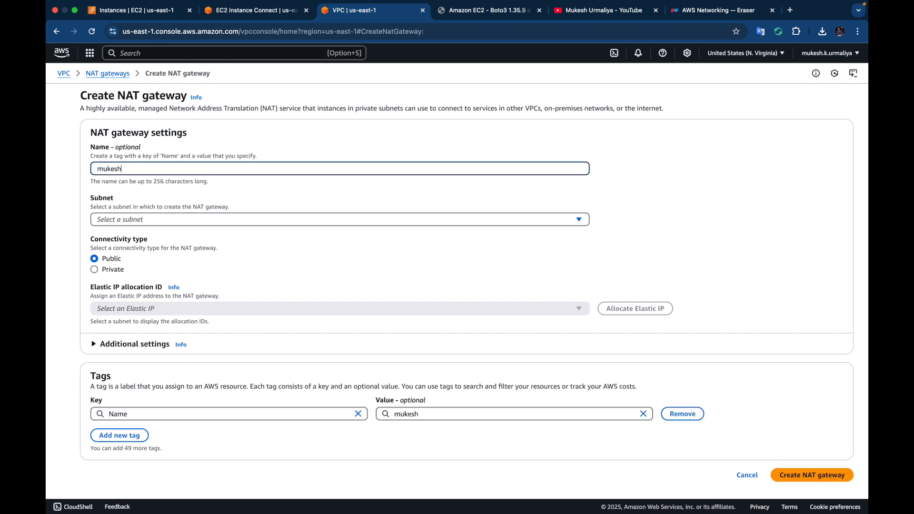
pyautogui.write('-nat-gateway')
pyautogui.click(581, 219)
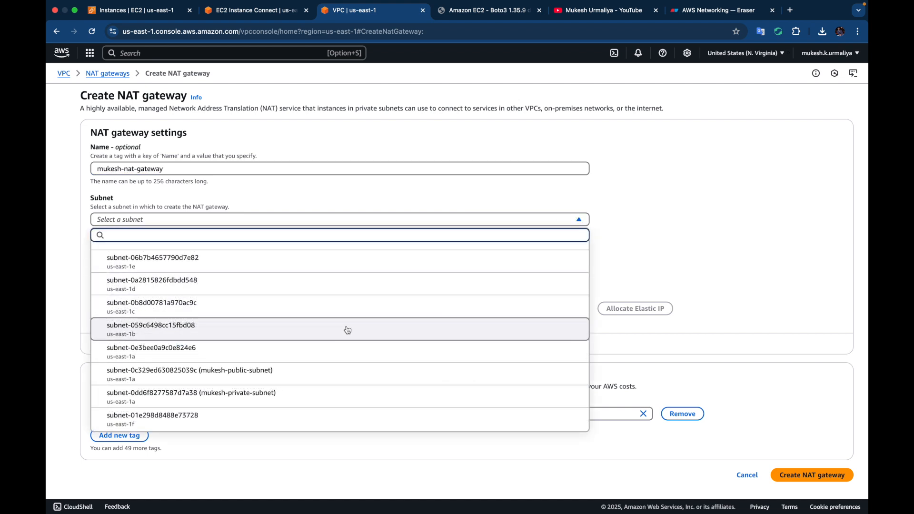
pyautogui.click(314, 371)
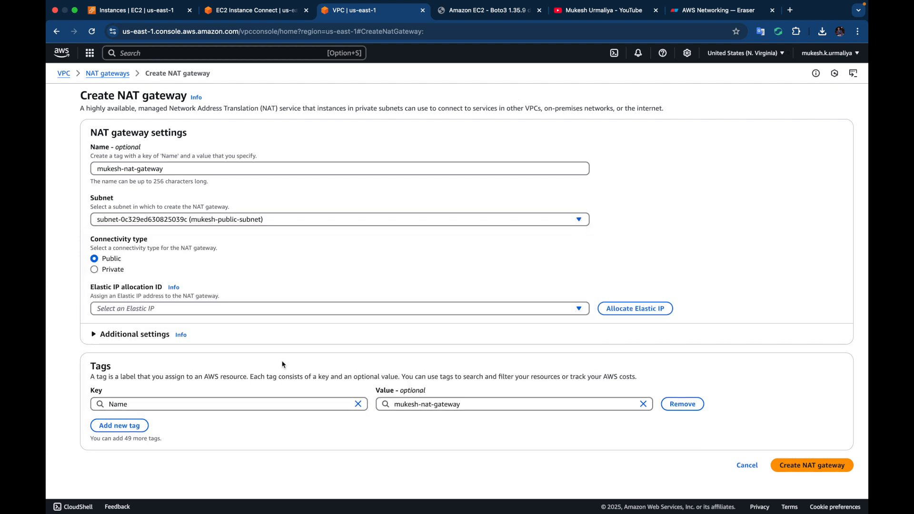
# Check the NAT gateway's placement in the AWS Networking diagram, allocate an Elastic IP to the gateway, and create it
pyautogui.click(705, 12)
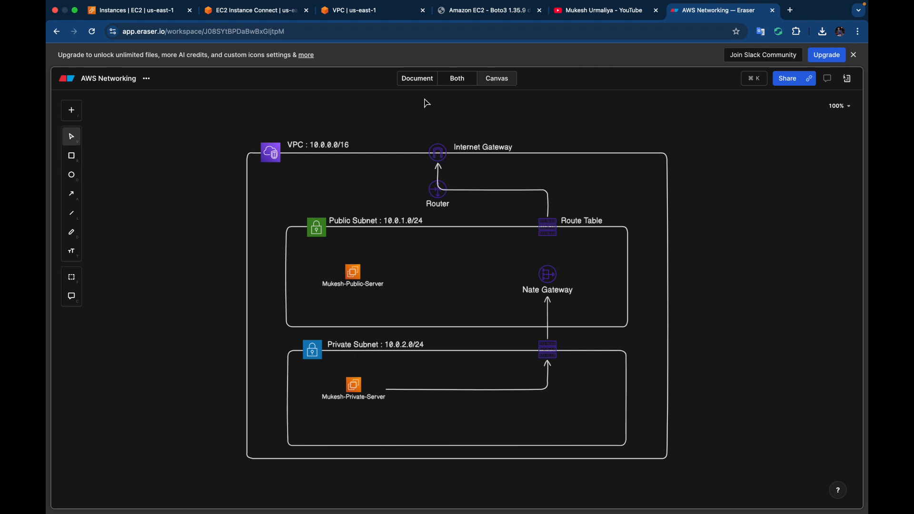
pyautogui.click(341, 16)
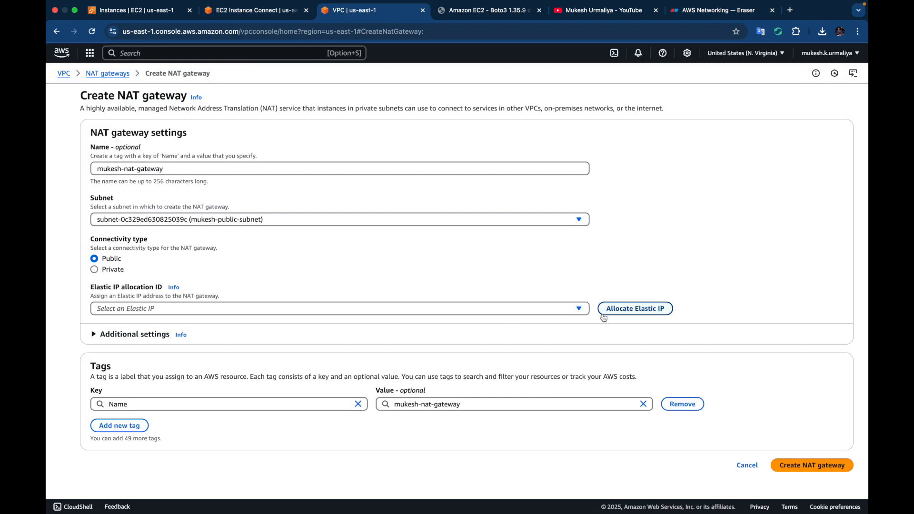
pyautogui.click(580, 311)
pyautogui.click(642, 311)
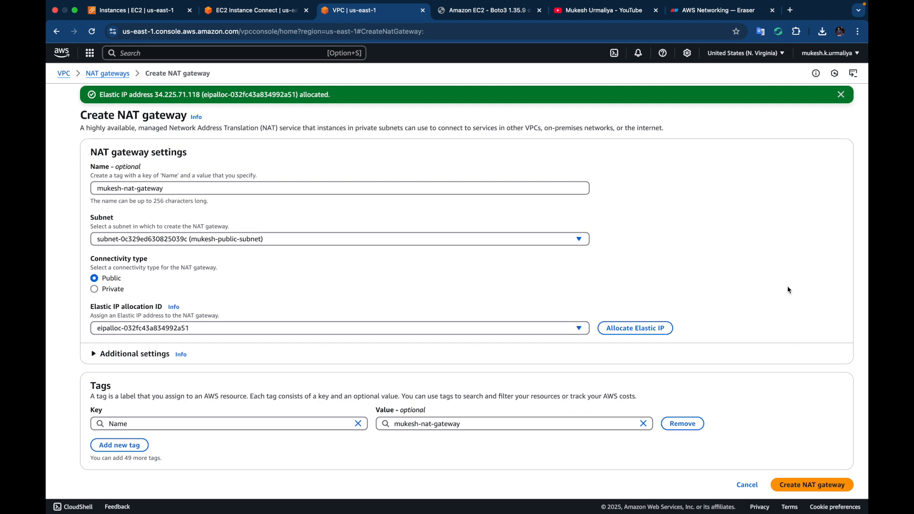
pyautogui.scroll(-1, 790, 305)
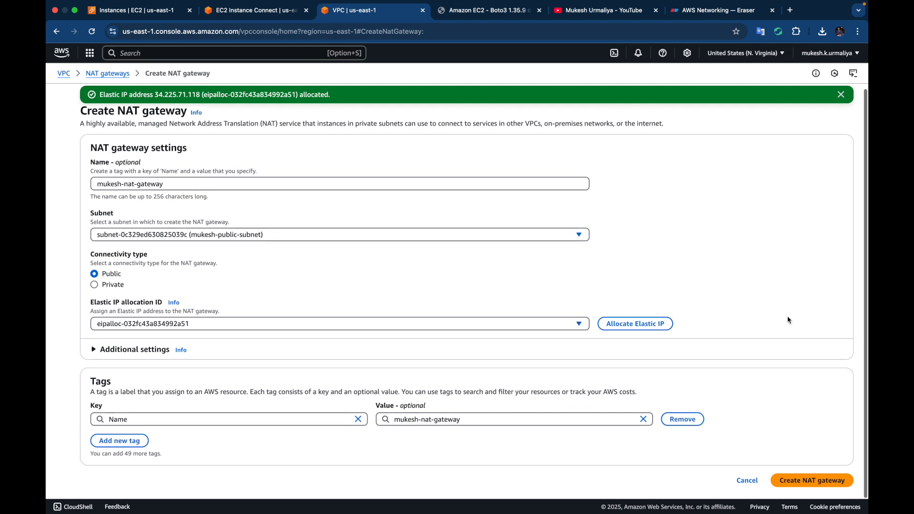
pyautogui.click(810, 482)
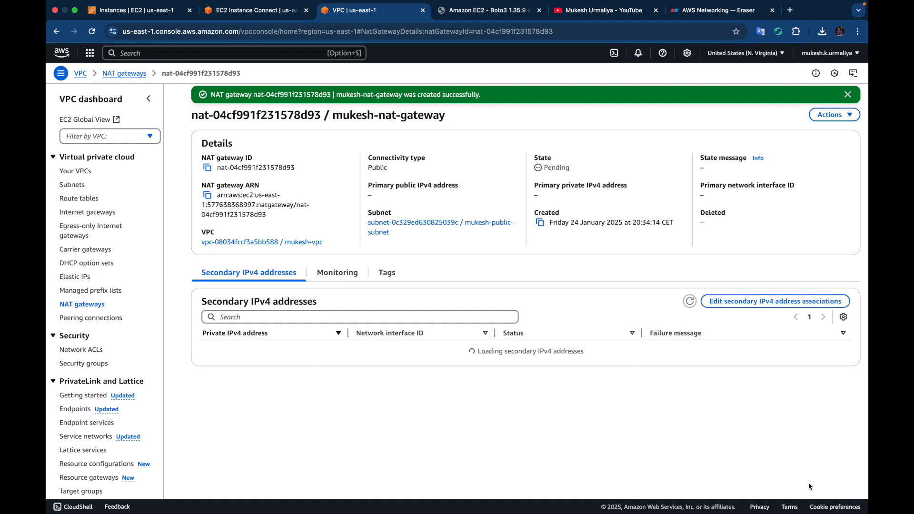
pyautogui.click(835, 115)
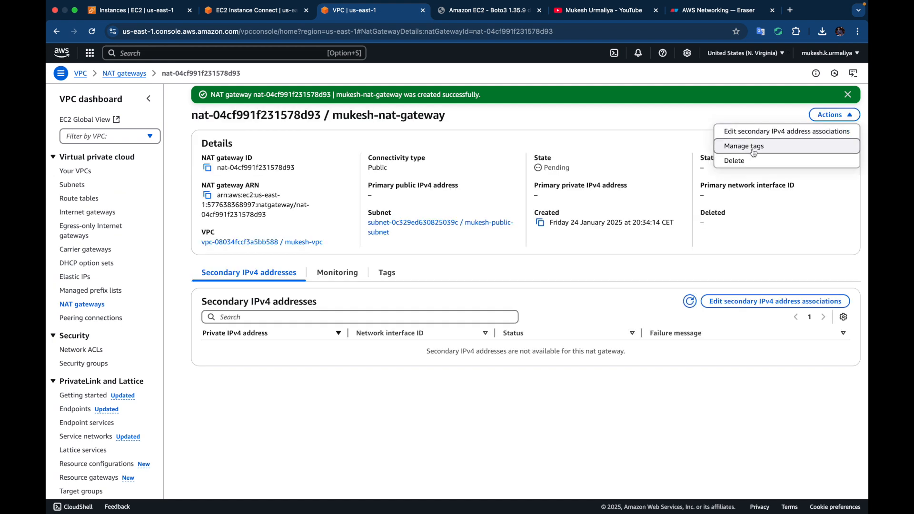
pyautogui.click(621, 116)
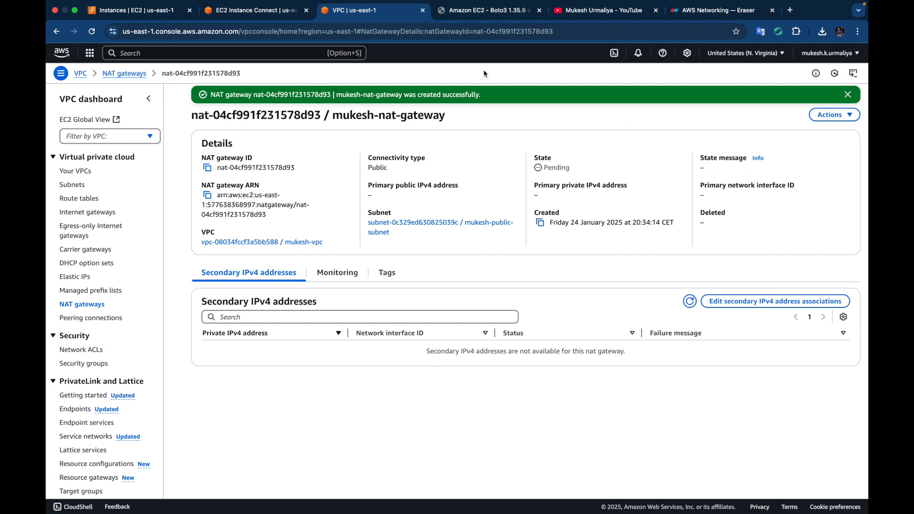
# Create a route table named mukesh-private-routetable in mukesh-vpc
pyautogui.click(73, 200)
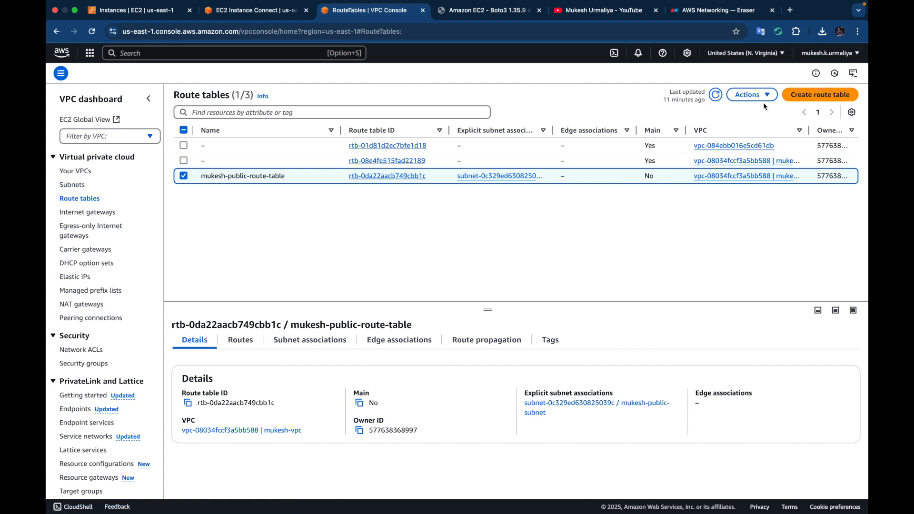
pyautogui.click(820, 94)
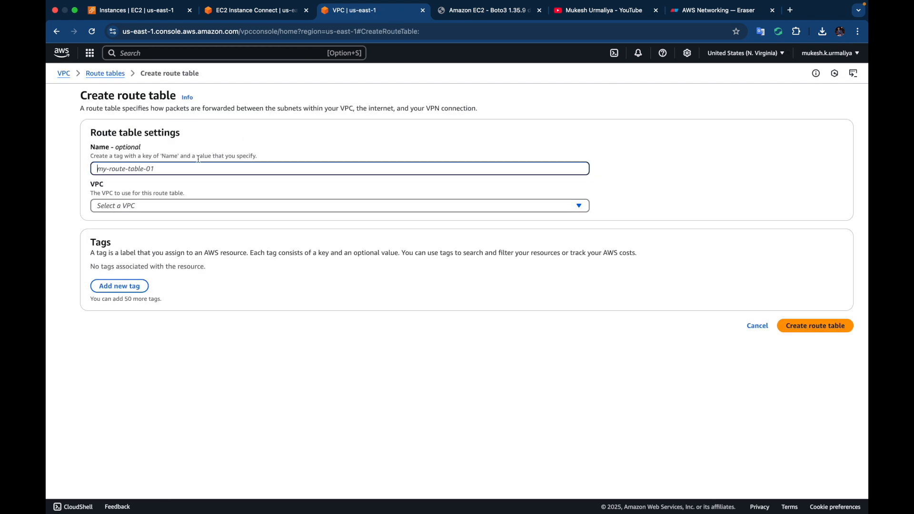
pyautogui.write('mukesh')
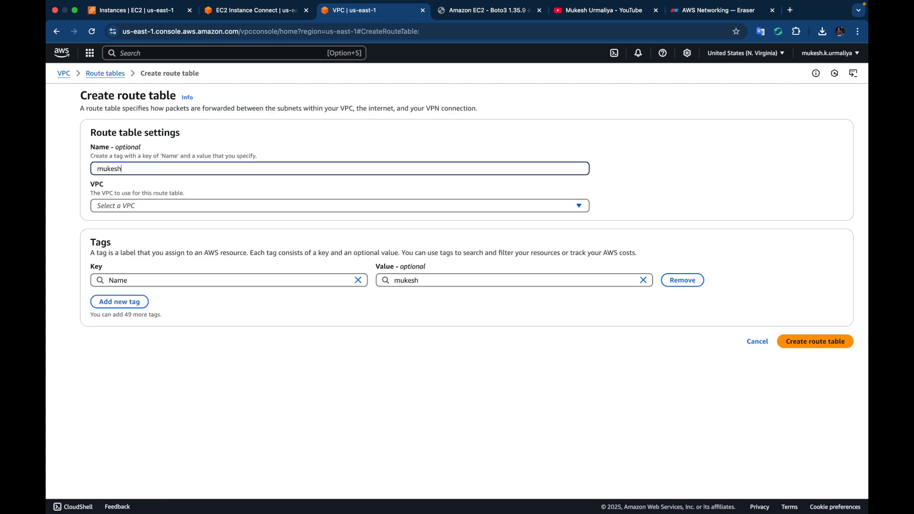
pyautogui.write('-private-routetable')
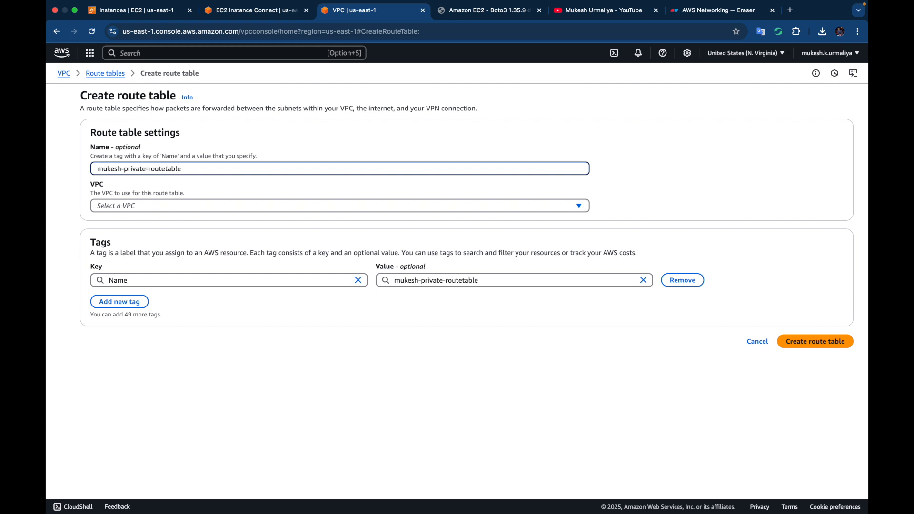
pyautogui.click(133, 210)
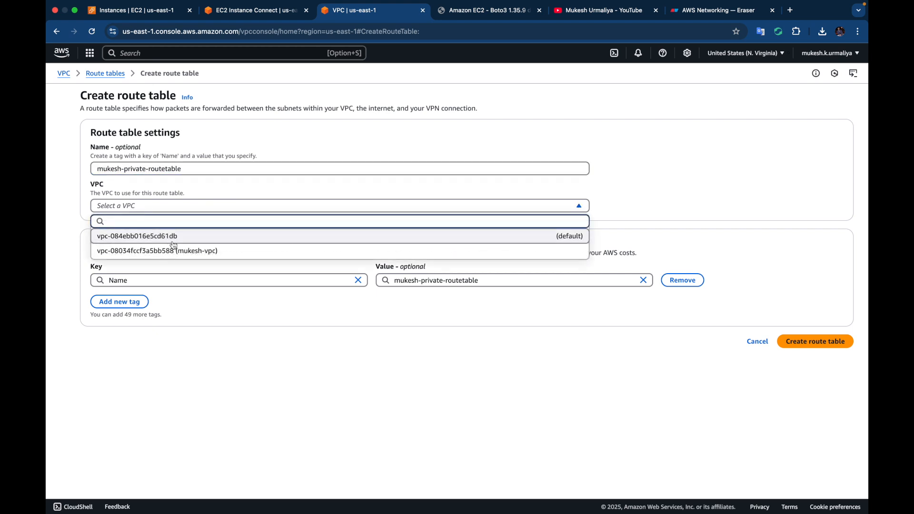
pyautogui.click(184, 251)
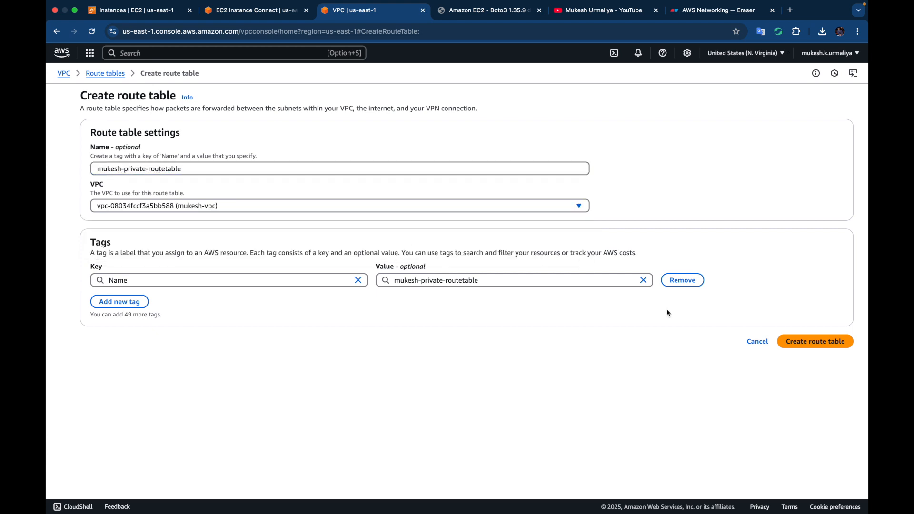
pyautogui.click(821, 346)
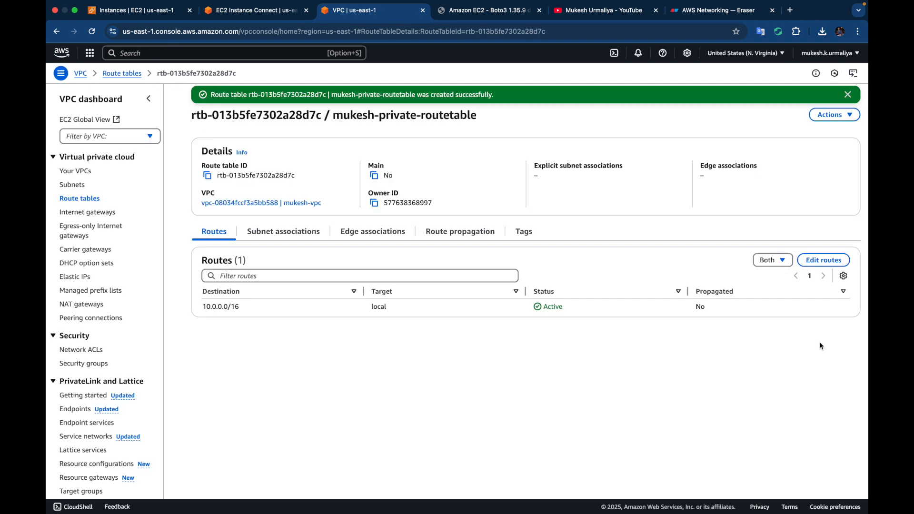
# Associate mukesh-private-subnet with mukesh-private-routetable and save the association
pyautogui.click(296, 234)
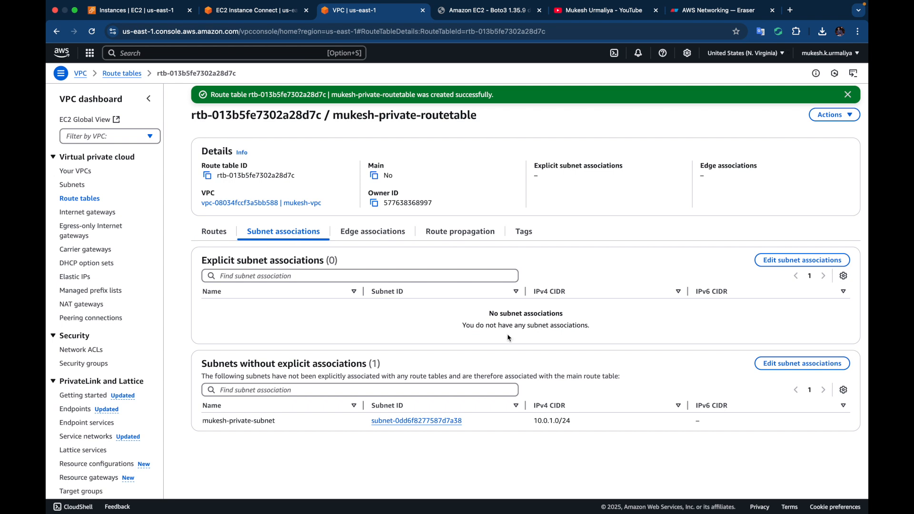
pyautogui.click(783, 261)
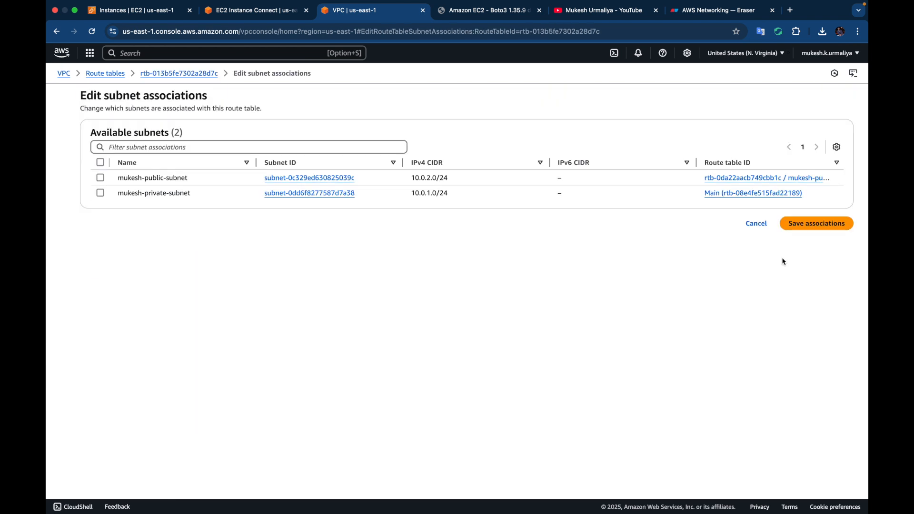
pyautogui.click(100, 193)
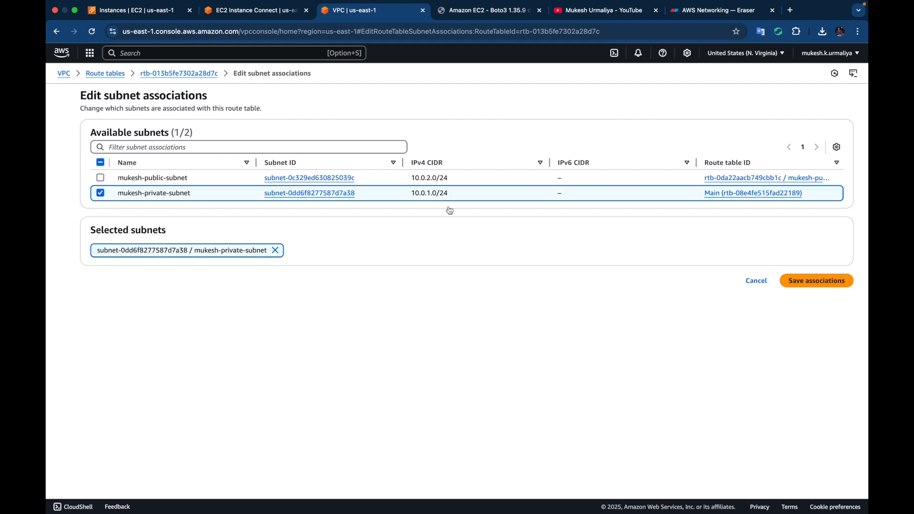
pyautogui.click(816, 281)
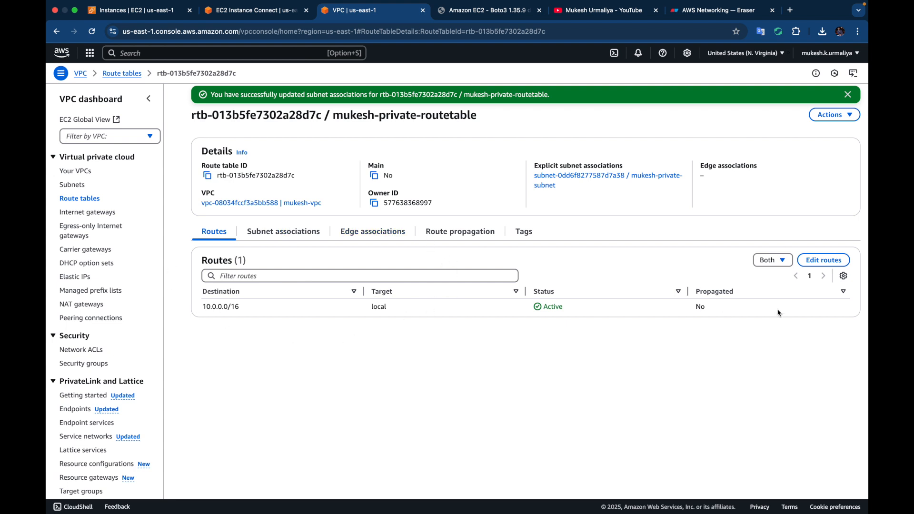
# Add a 0.0.0.0/0 route targeting the NAT gateway mukesh-nat-gateway to mukesh-private-routetable and save the routes
pyautogui.click(824, 260)
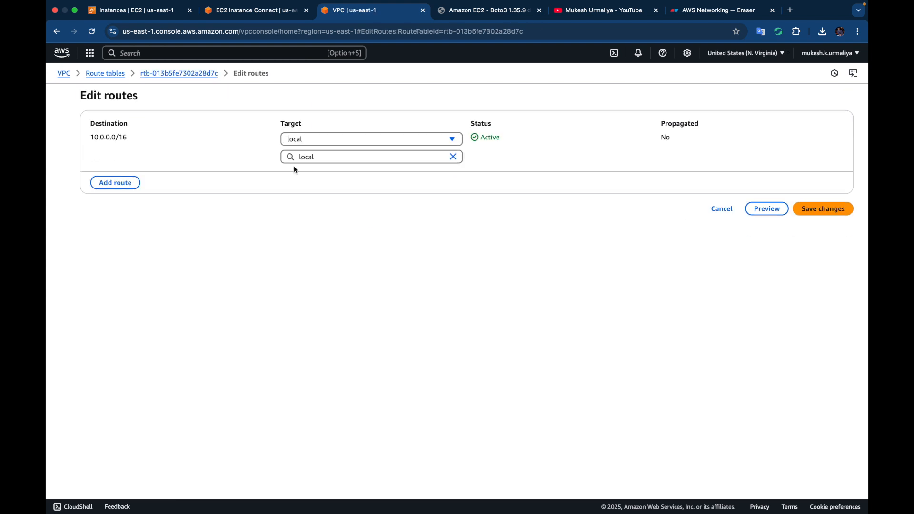
pyautogui.click(115, 184)
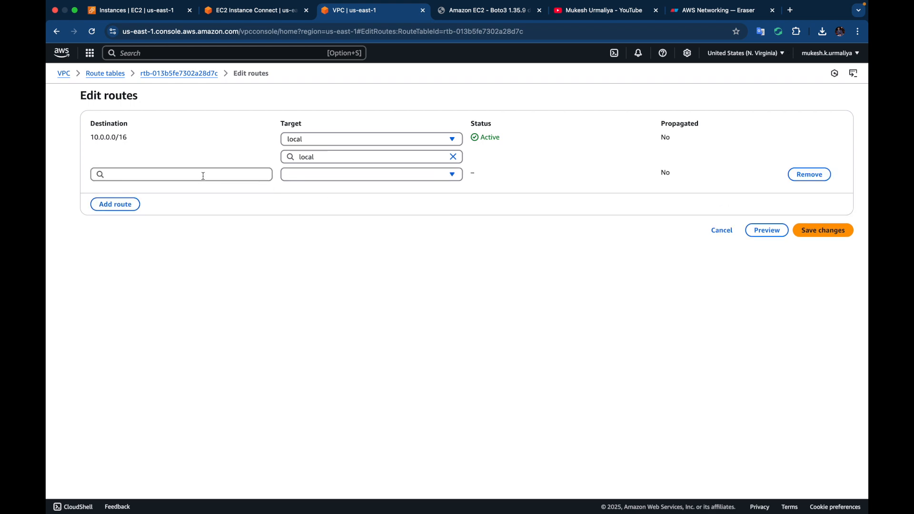
pyautogui.click(206, 176)
pyautogui.click(207, 192)
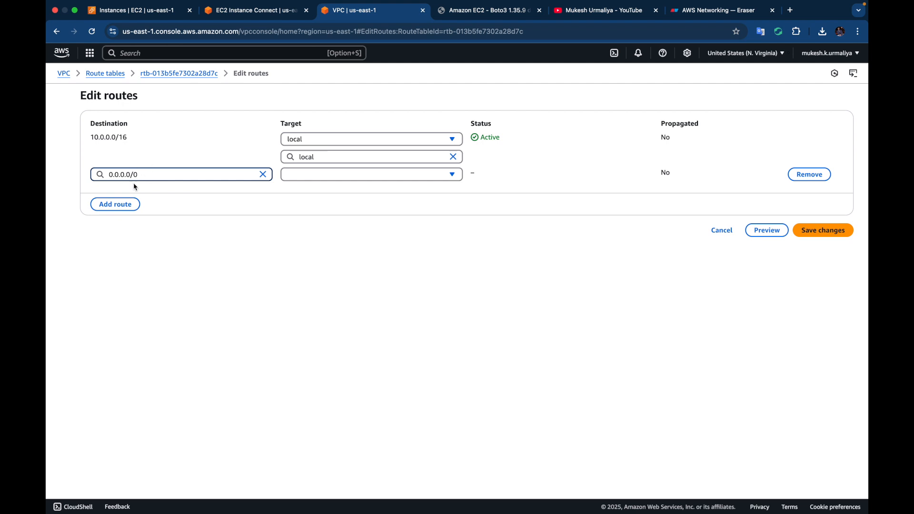
pyautogui.click(421, 181)
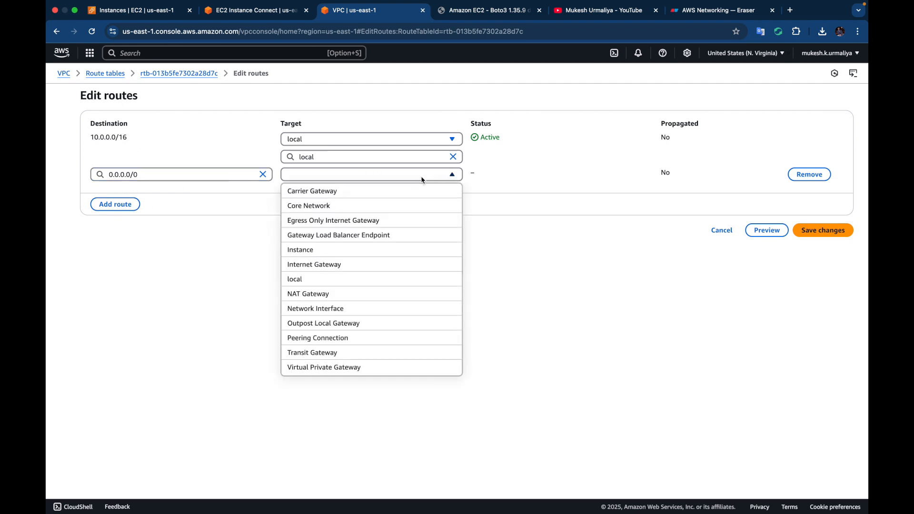
pyautogui.click(351, 295)
pyautogui.click(353, 192)
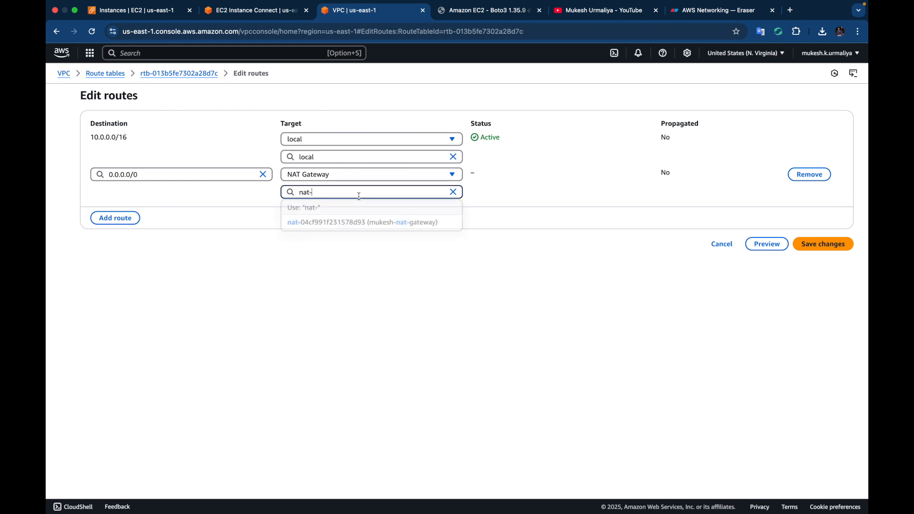
pyautogui.click(384, 231)
pyautogui.click(824, 244)
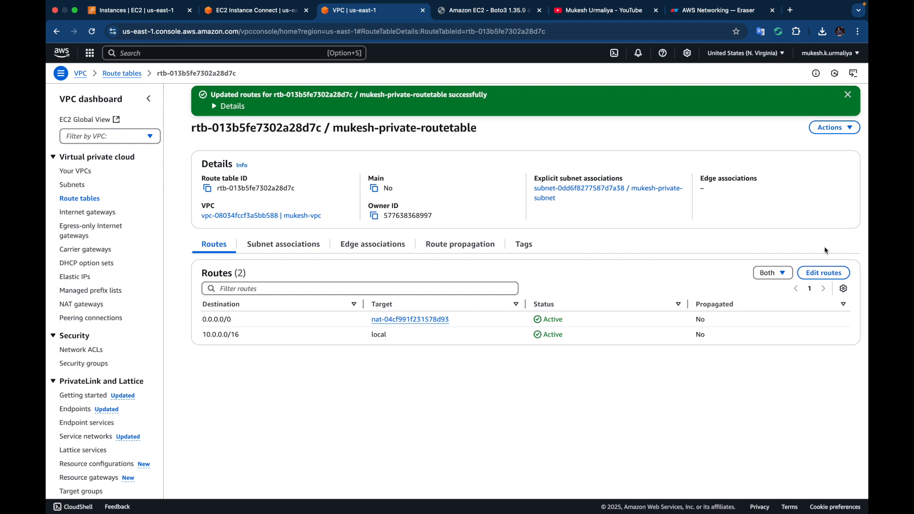
# Review the private subnet's route in the AWS Networking diagram, return to the server session, and ping google.com again from the private server
pyautogui.click(700, 15)
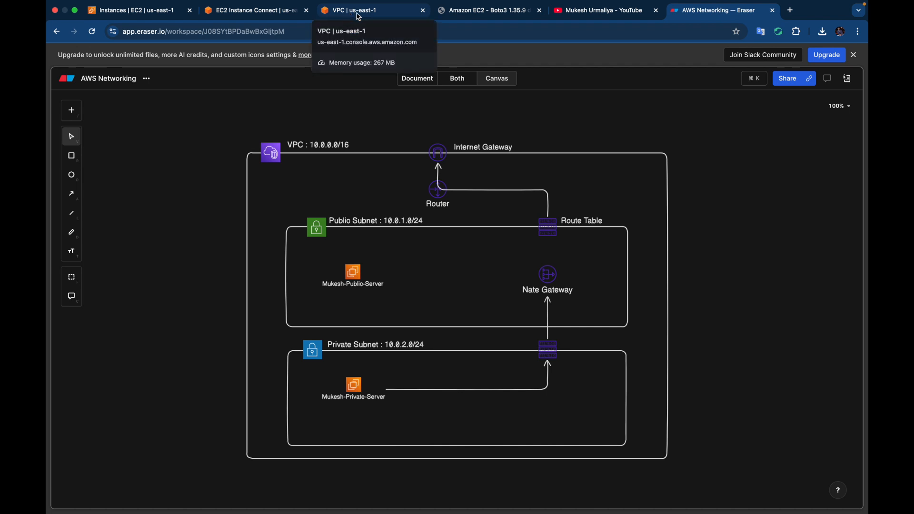
pyautogui.click(260, 14)
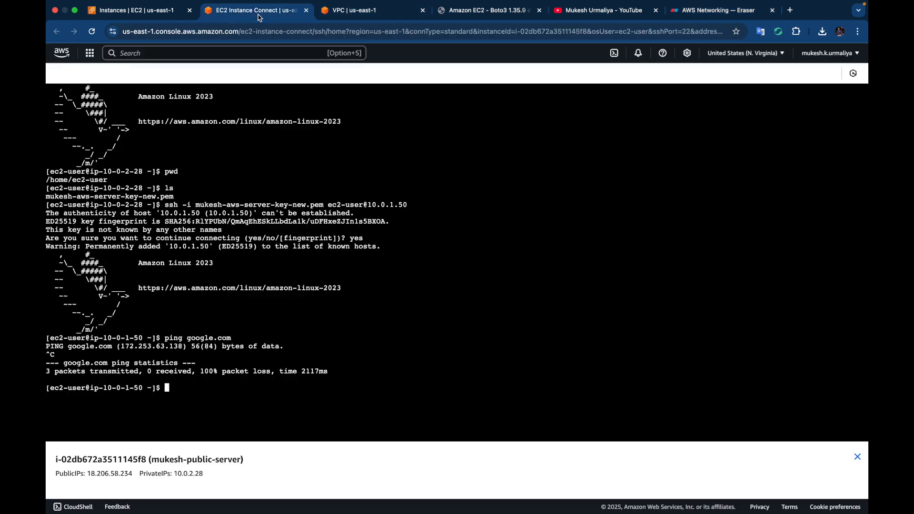
pyautogui.press('Up')
pyautogui.press('Return')
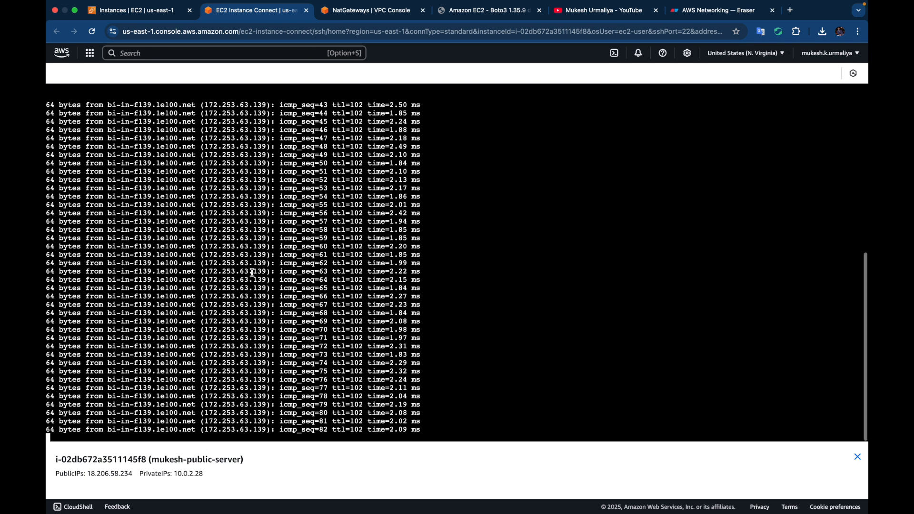
# Compare the private server's ping output with the NAT gateway path in the AWS Networking diagram
pyautogui.click(694, 14)
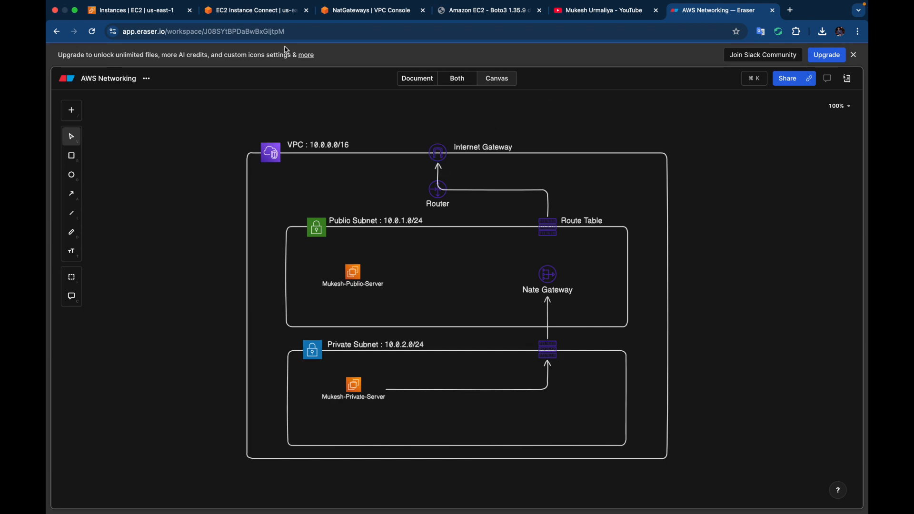
pyautogui.click(241, 15)
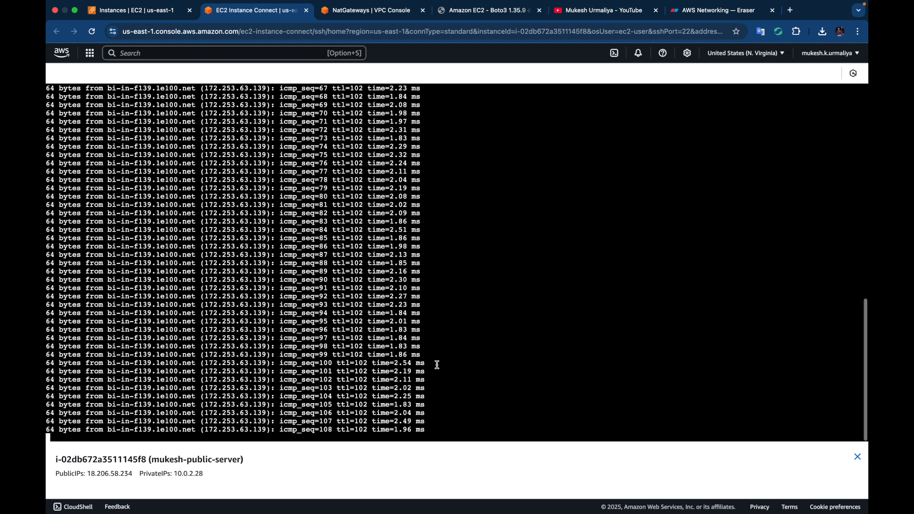
pyautogui.scroll(15, 437, 365)
pyautogui.scroll(-15, 437, 365)
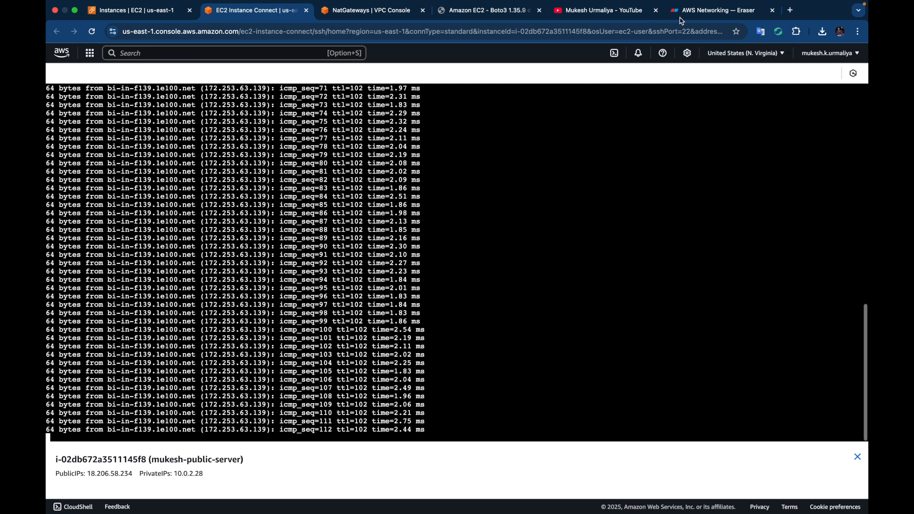
pyautogui.click(690, 11)
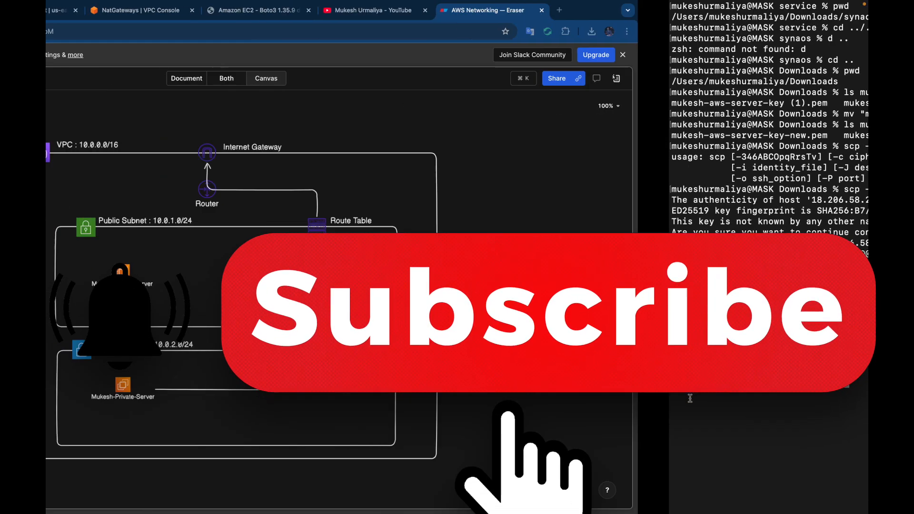
# Switch to the YouTube channel page and browse the videos on its home page
pyautogui.scroll(3, 457, 334)
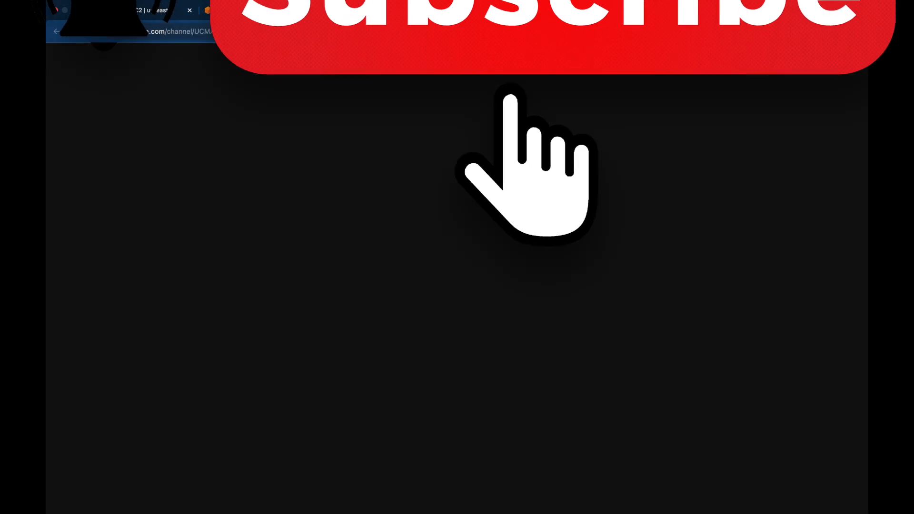
pyautogui.click(589, 12)
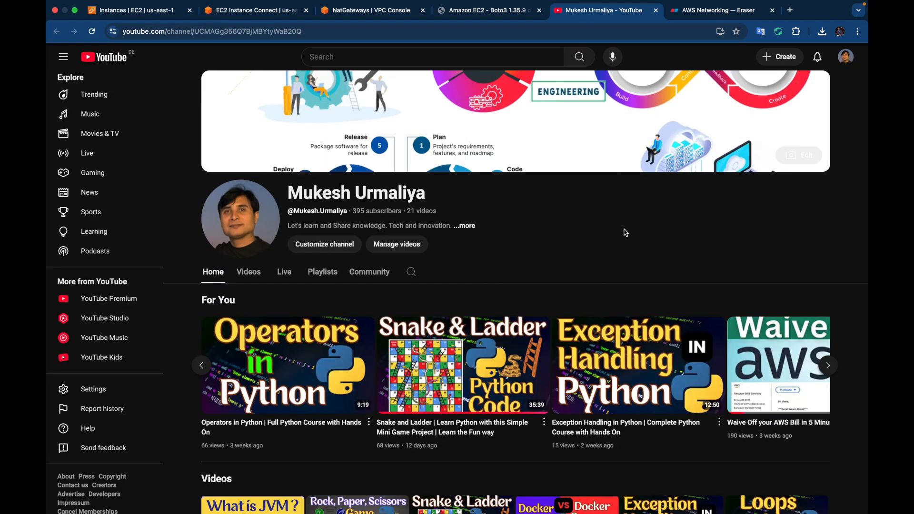
pyautogui.scroll(-4, 625, 231)
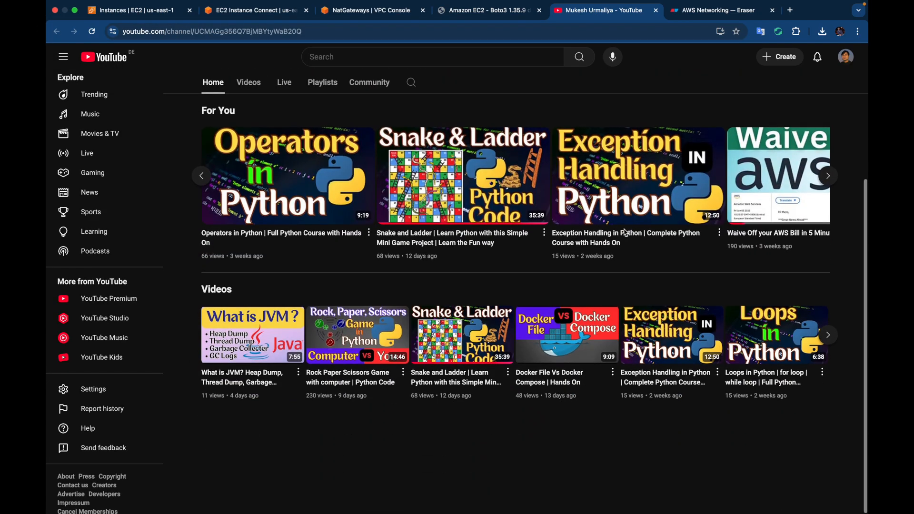